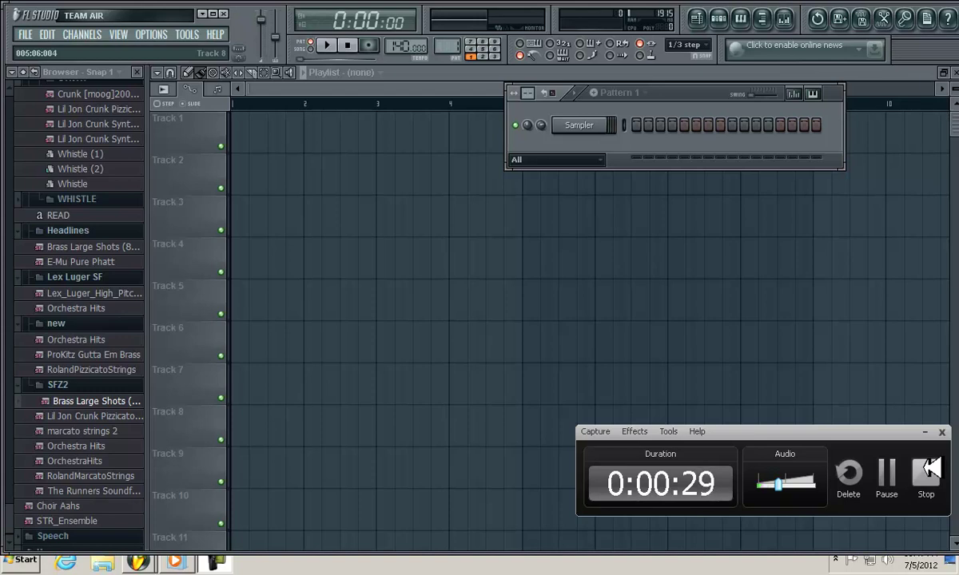
# Switch to Windows Media Player and play the reference song from about one fifth of the way in.
pyautogui.click(195, 559)
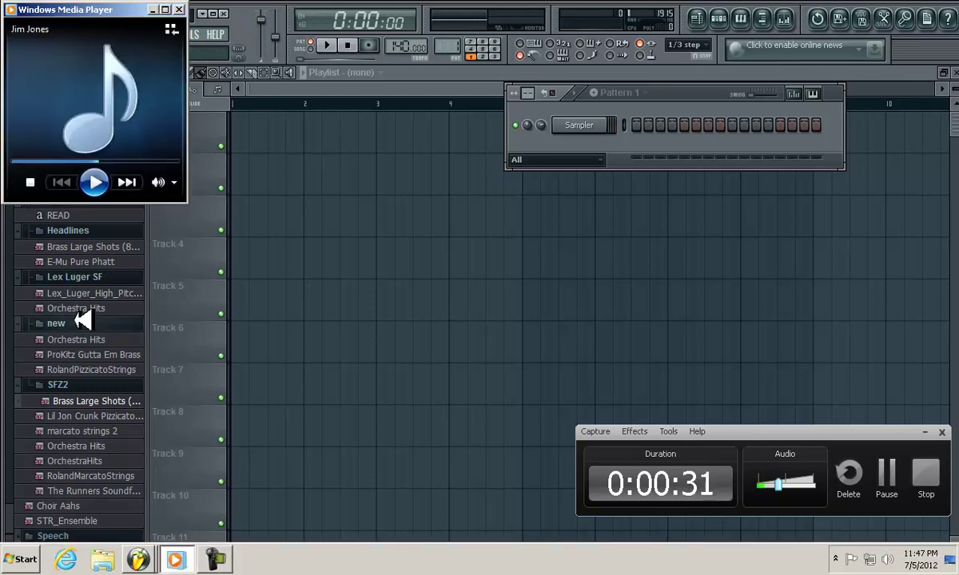
pyautogui.click(44, 161)
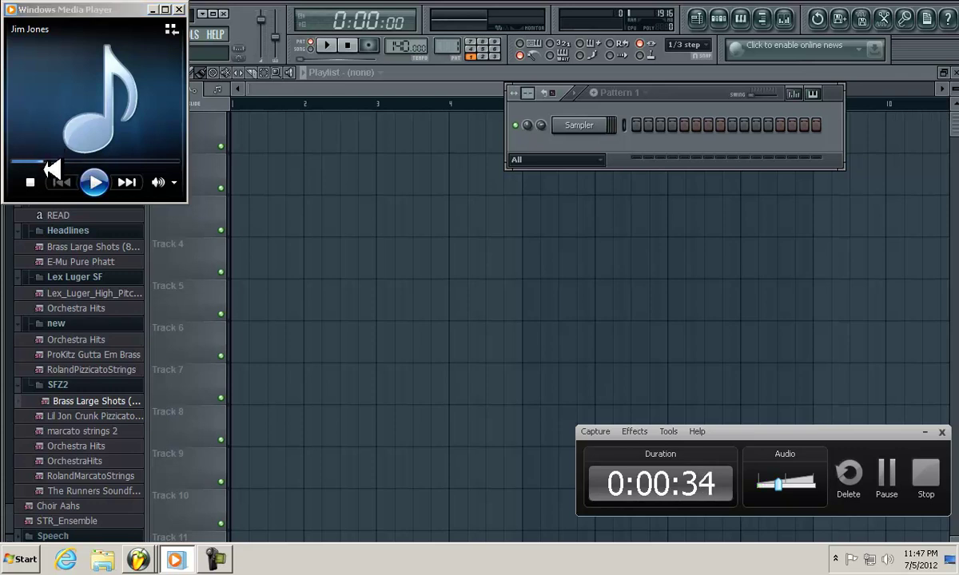
pyautogui.click(103, 182)
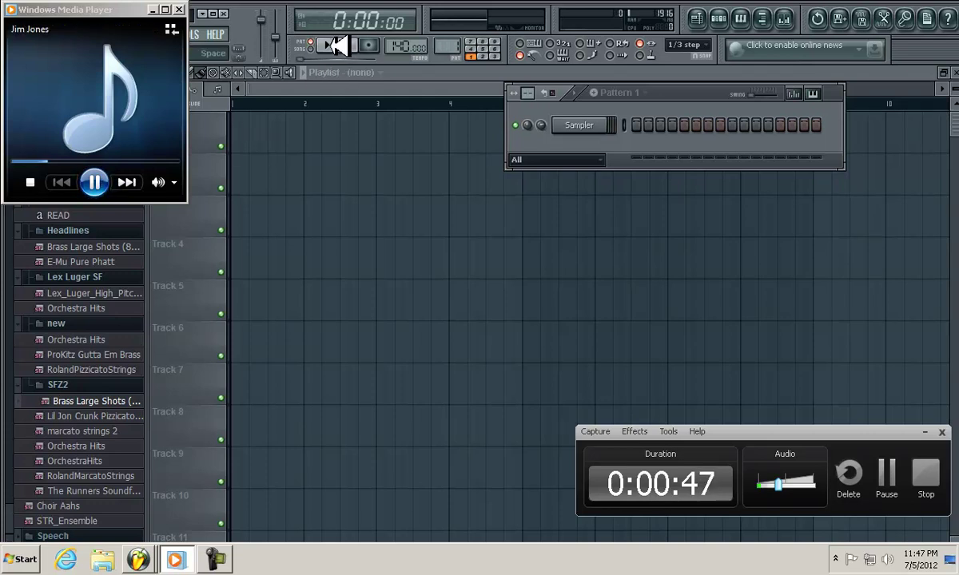
# Switch to FL Studio, play the empty pattern with the metronome to hear the tempo, and stop playback.
pyautogui.click(337, 46)
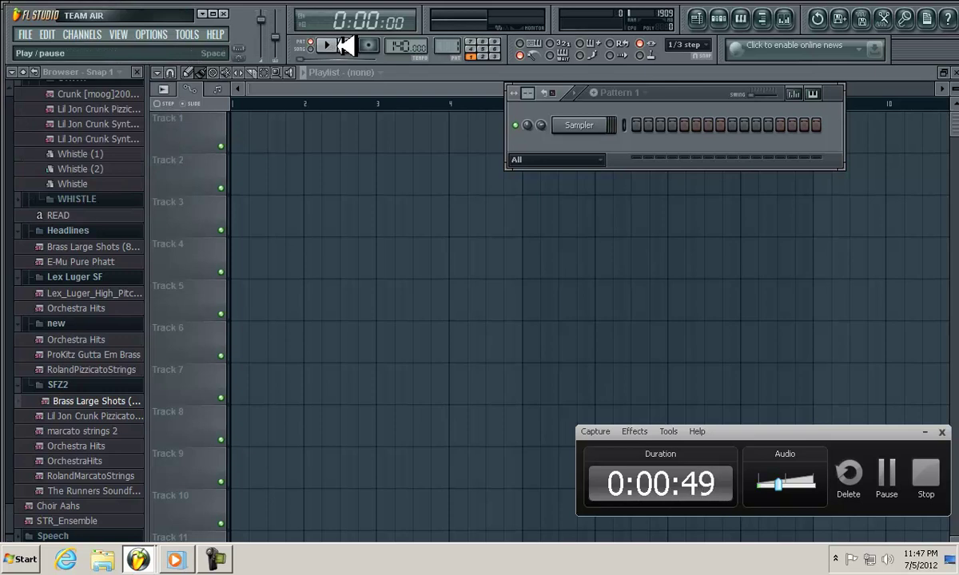
pyautogui.click(337, 46)
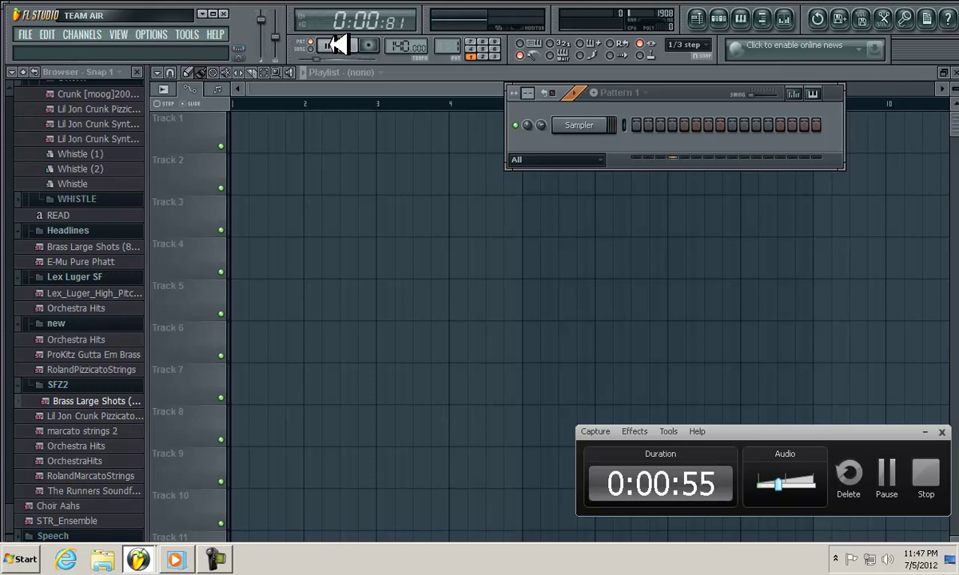
pyautogui.rightClick(531, 46)
pyautogui.click(543, 77)
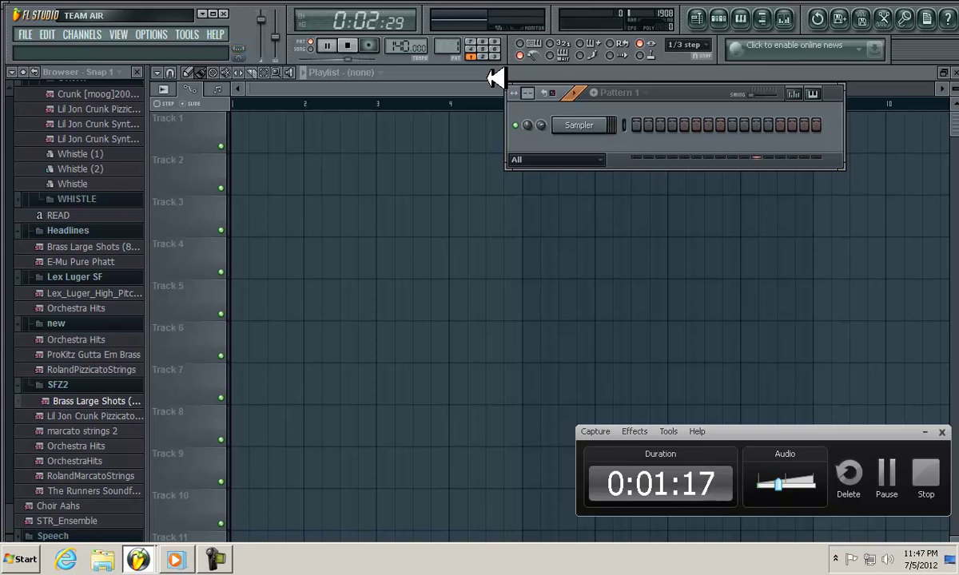
pyautogui.click(350, 45)
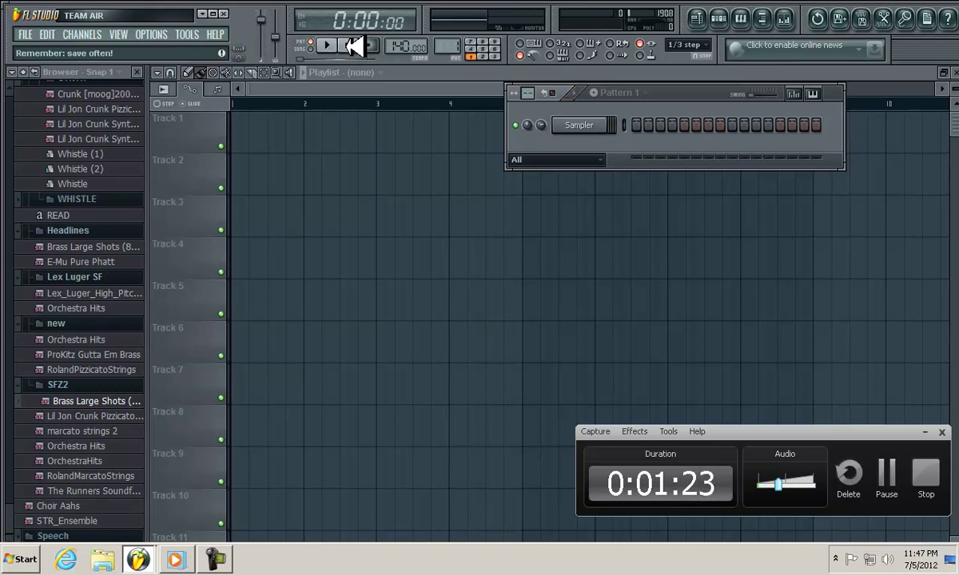
# Listen to the reference song again, then add Orchestra Hits from the Lex Luger SF folder as a new channel in Pattern 1.
pyautogui.click(178, 559)
pyautogui.click(95, 182)
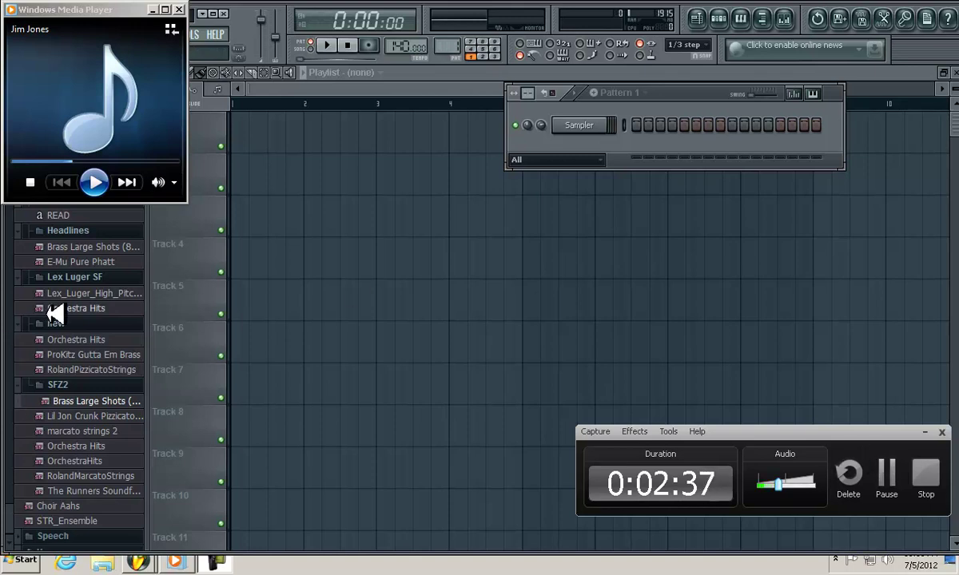
pyautogui.moveTo(142, 307); pyautogui.dragTo(596, 140)
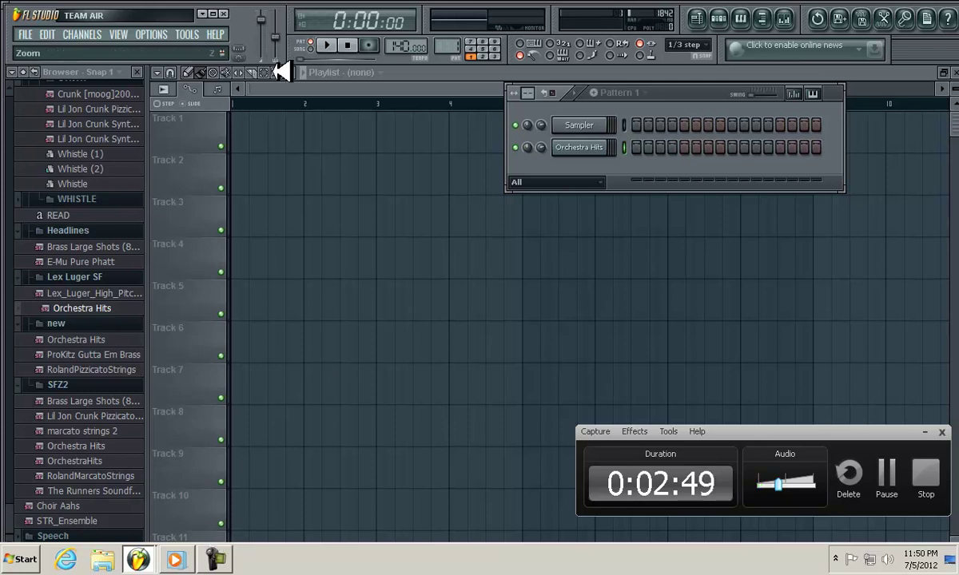
# Play the reference song, open the Orchestra Hits channel settings to try the sound against it, and pause the song.
pyautogui.click(177, 559)
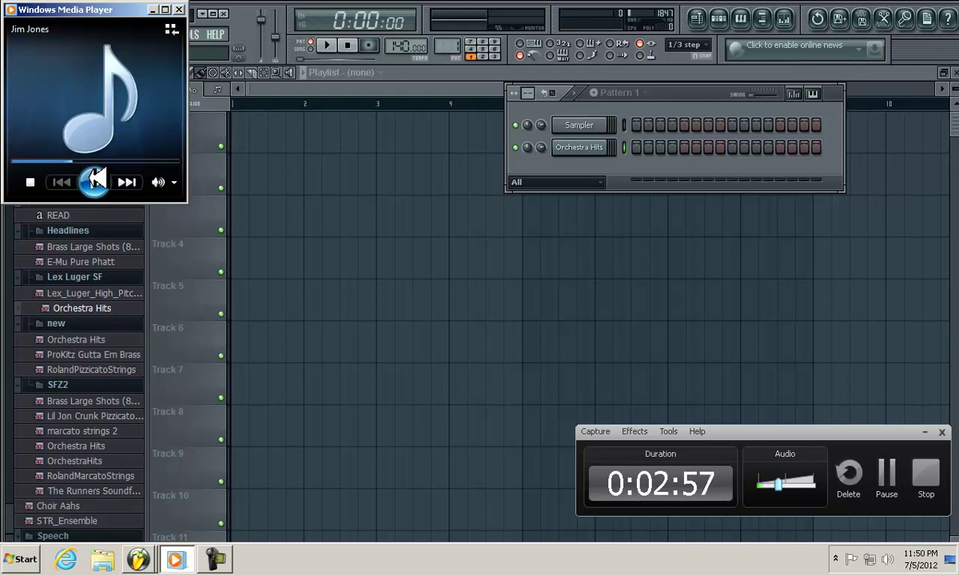
pyautogui.click(96, 180)
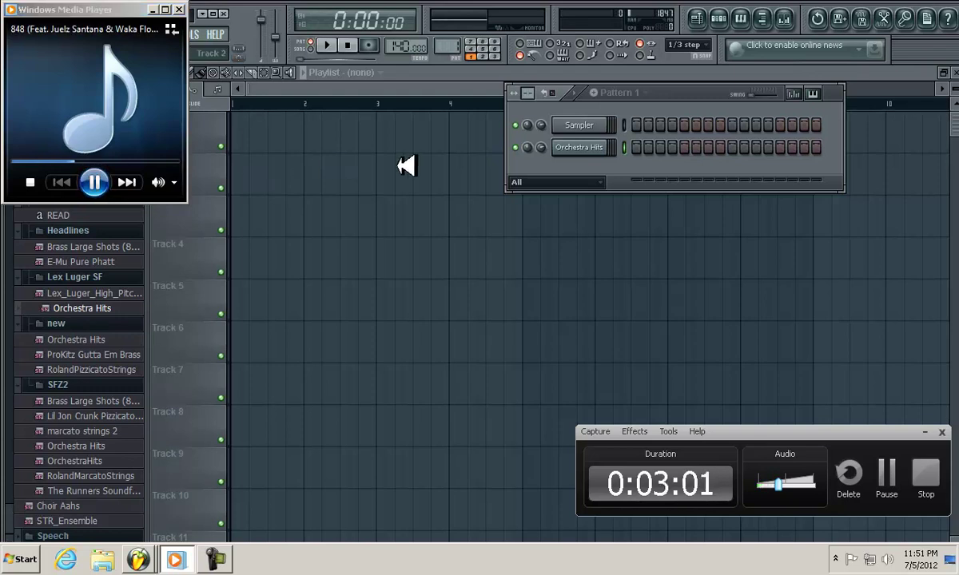
pyautogui.click(591, 147)
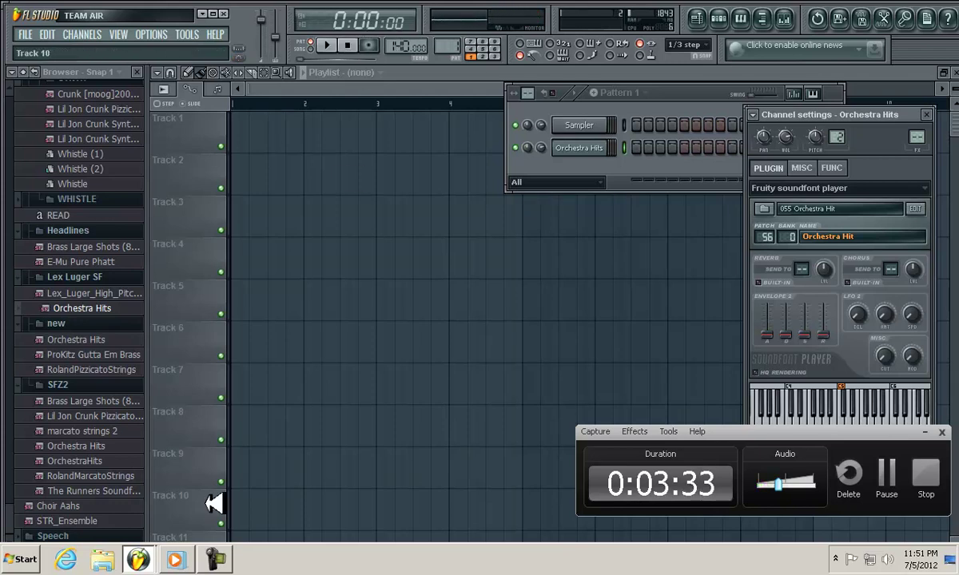
pyautogui.click(175, 559)
pyautogui.click(94, 183)
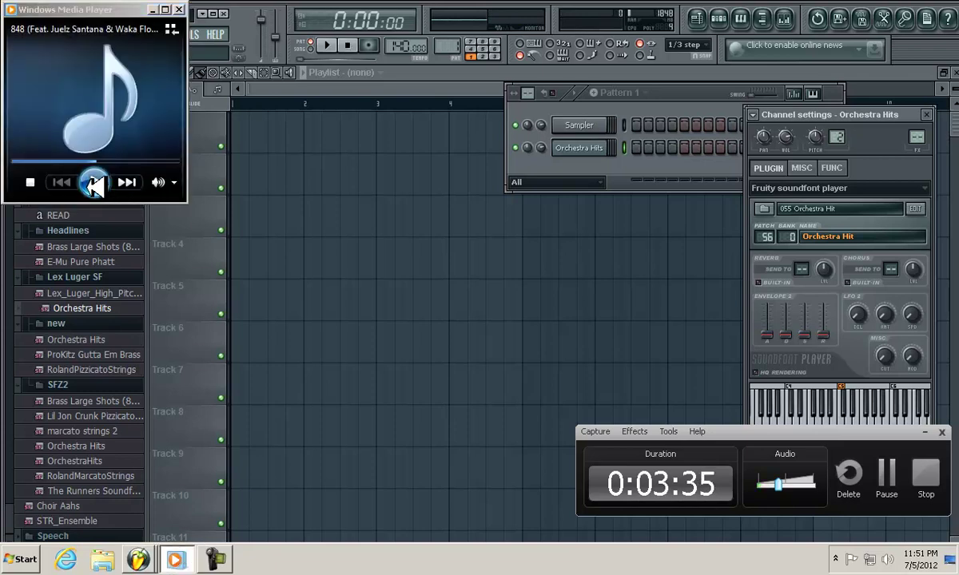
# Open the piano roll for the Orchestra Hits channel.
pyautogui.click(587, 149)
pyautogui.click(587, 148)
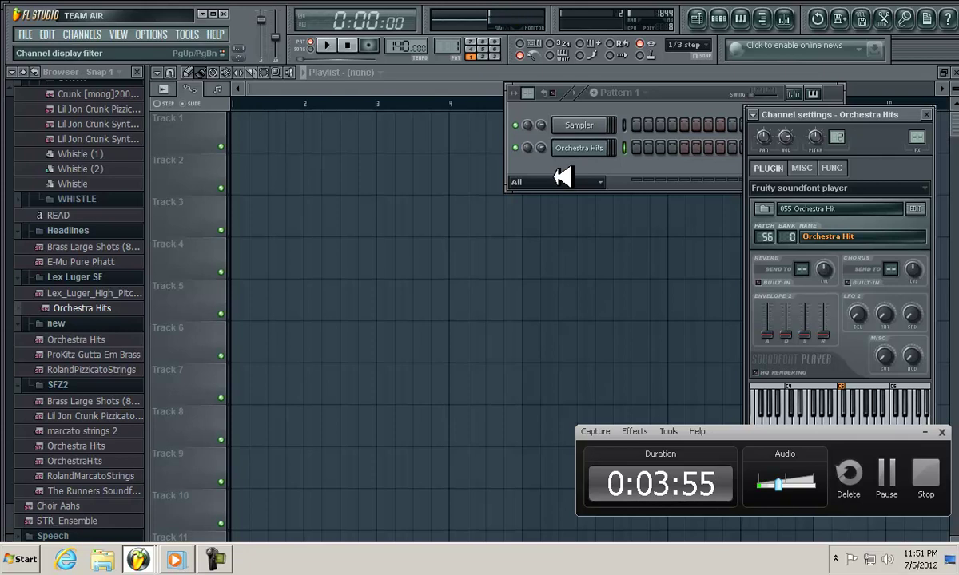
pyautogui.rightClick(600, 148)
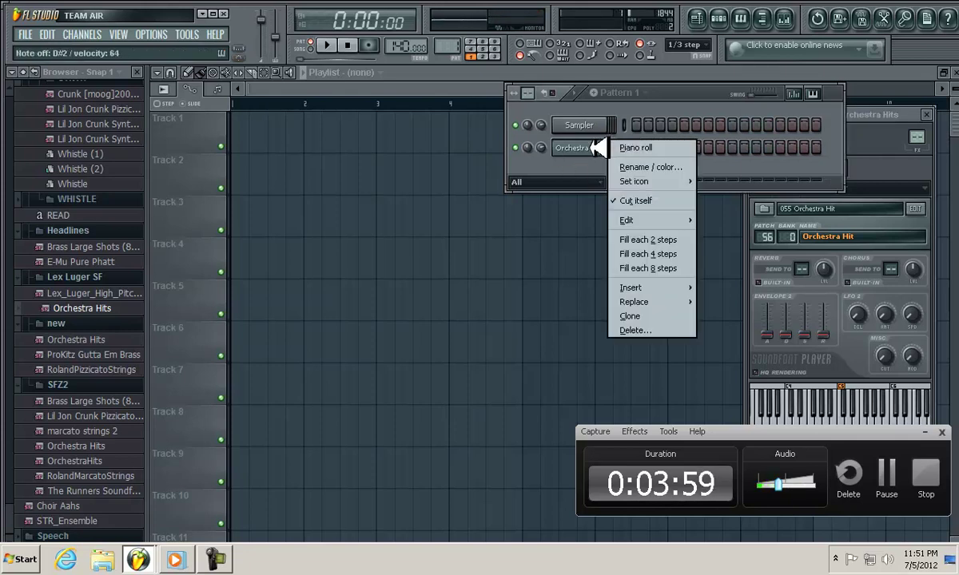
pyautogui.click(591, 146)
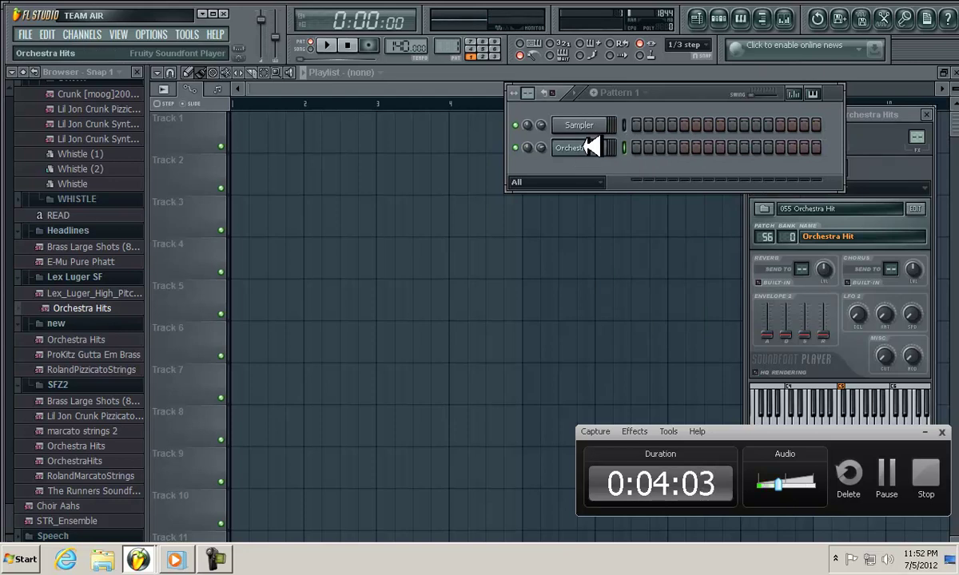
pyautogui.rightClick(591, 146)
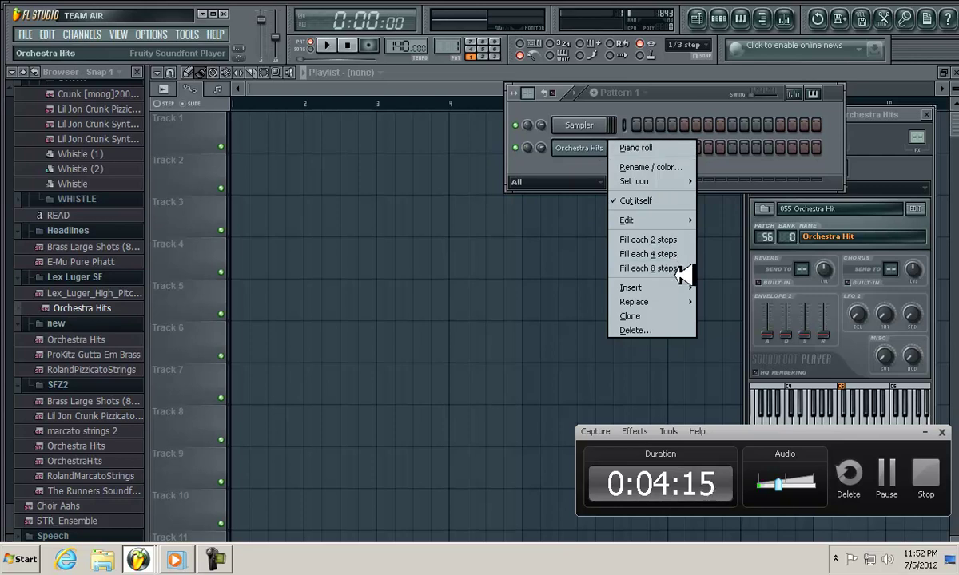
pyautogui.moveTo(683, 287)
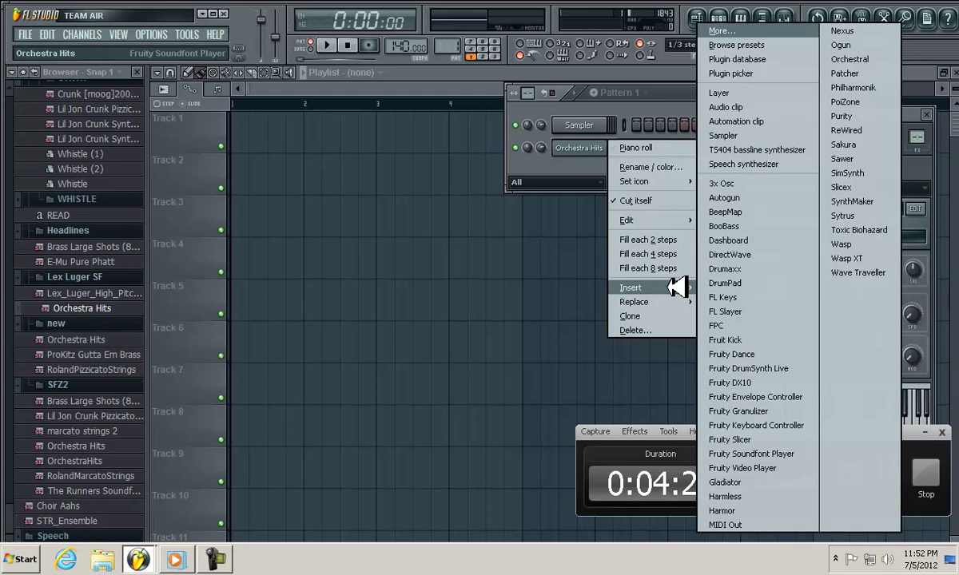
pyautogui.click(563, 152)
pyautogui.rightClick(560, 145)
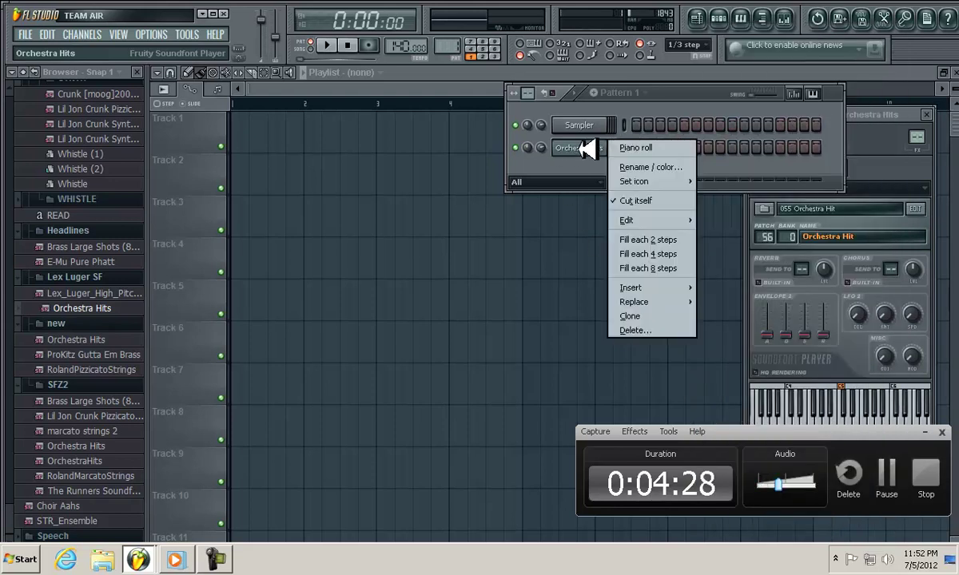
pyautogui.click(655, 149)
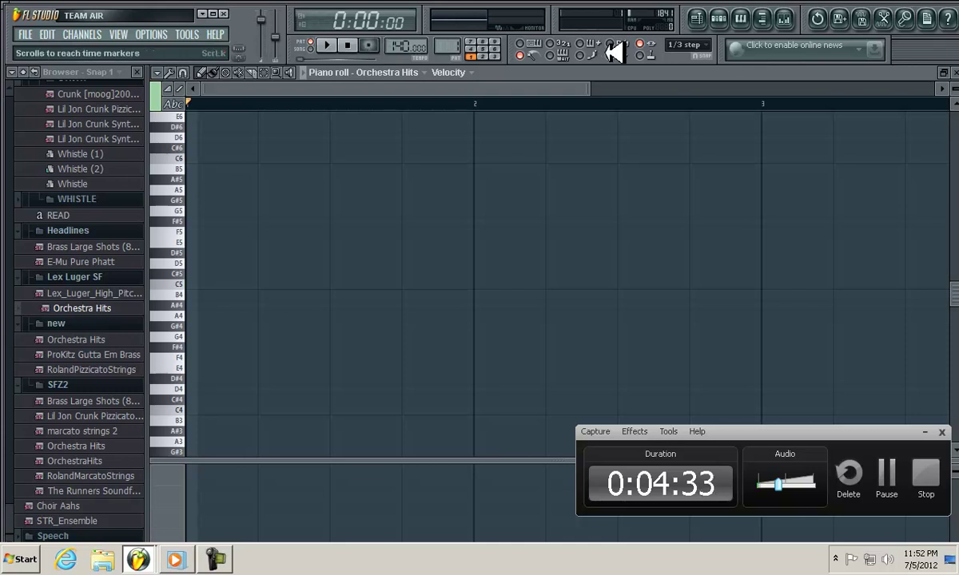
# Record an Orchestra Hits melody into the piano roll with the Everything recording option, and stop at its end.
pyautogui.click(369, 45)
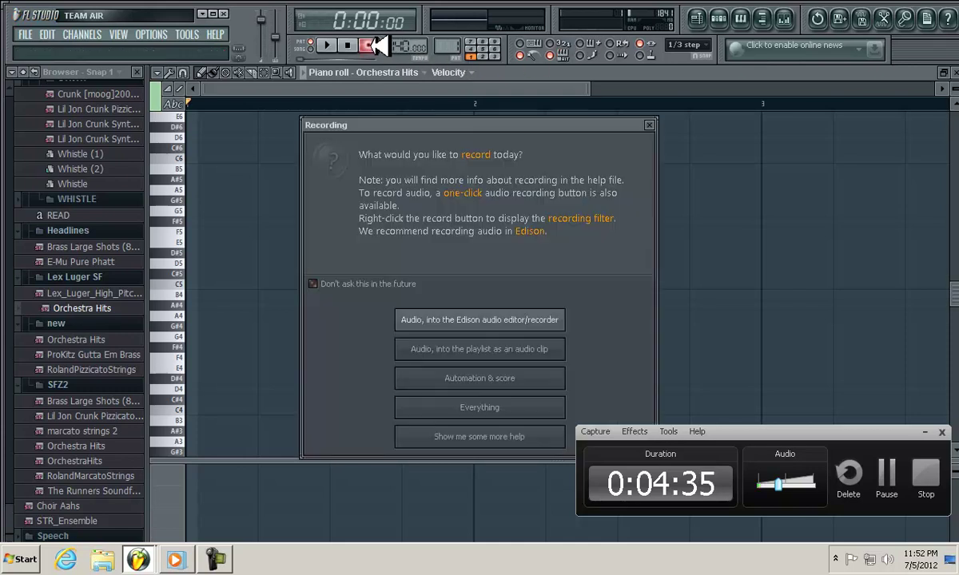
pyautogui.click(535, 409)
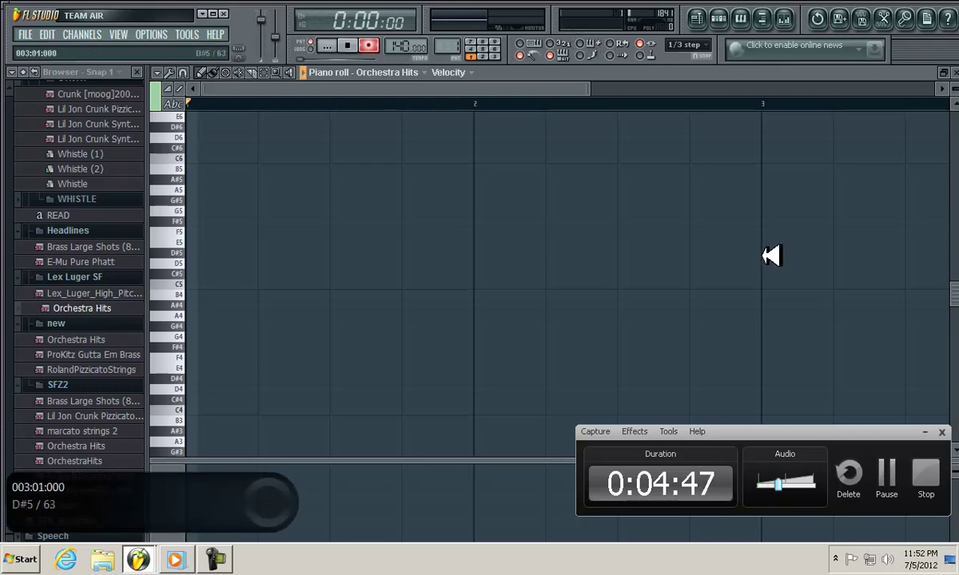
pyautogui.press('space')
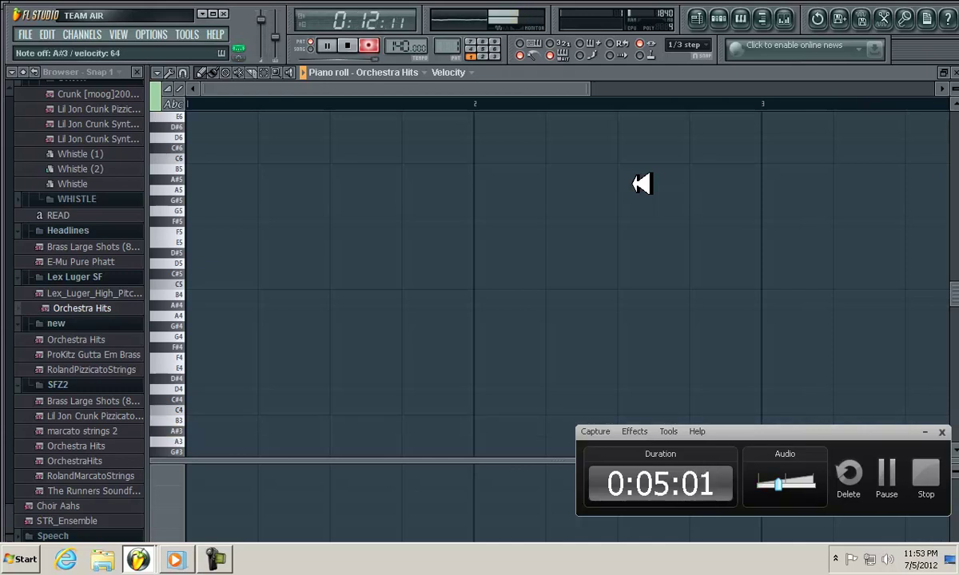
pyautogui.click(347, 46)
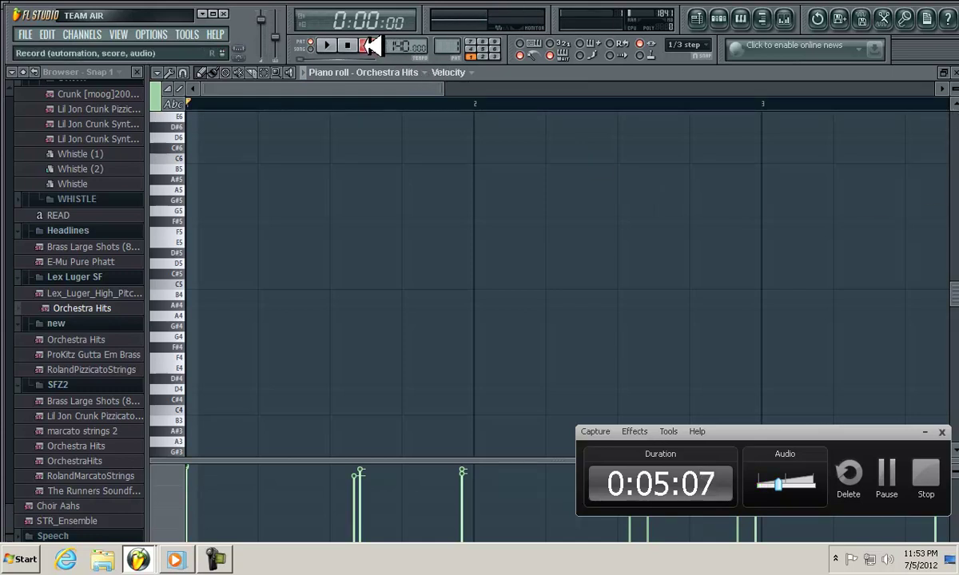
# Quantize the recorded notes and shift the two B2 notes in line with the neighbouring D#3 notes around bar 3.
pyautogui.moveTo(952, 301); pyautogui.dragTo(955, 377)
pyautogui.moveTo(458, 92); pyautogui.dragTo(765, 185)
pyautogui.scroll(3, 899, 252)
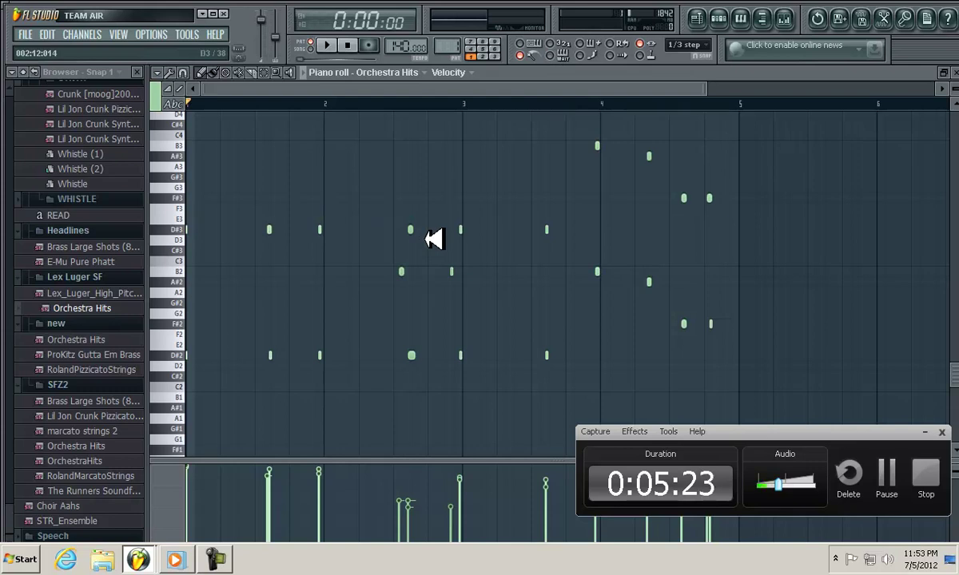
pyautogui.hotkey('alt', 'q')
pyautogui.click(541, 366)
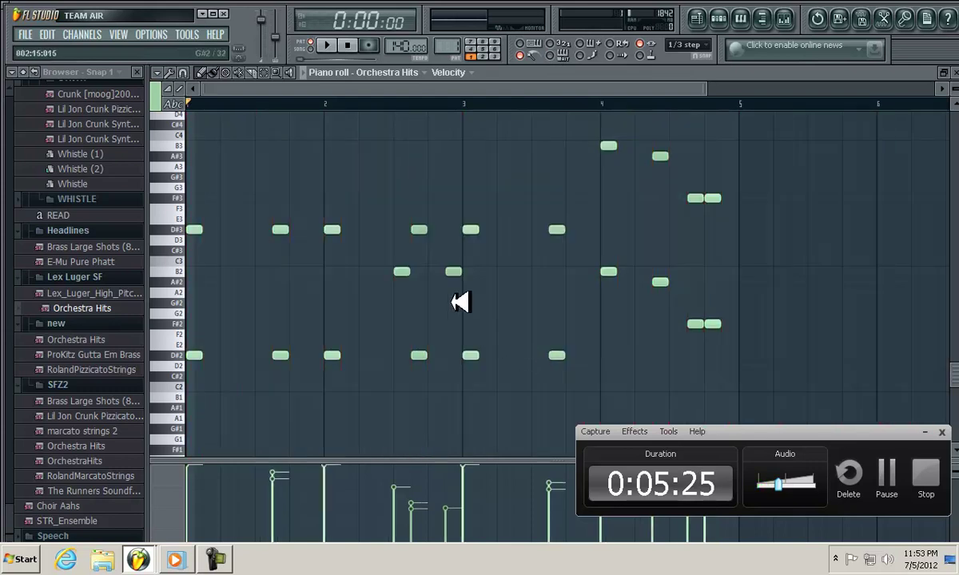
pyautogui.moveTo(404, 272); pyautogui.dragTo(462, 272)
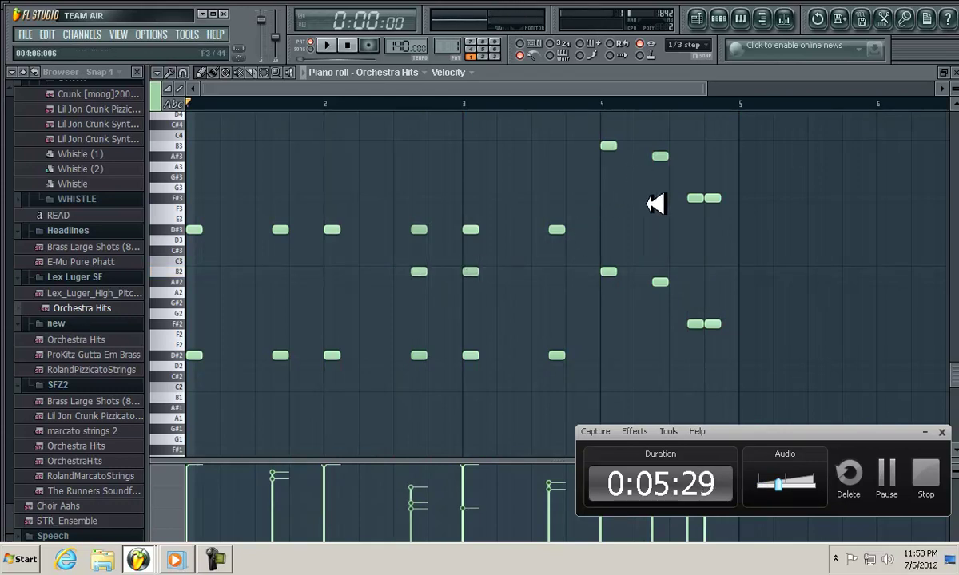
# Play back the pattern and level the velocities of all notes to about 74%.
pyautogui.click(328, 44)
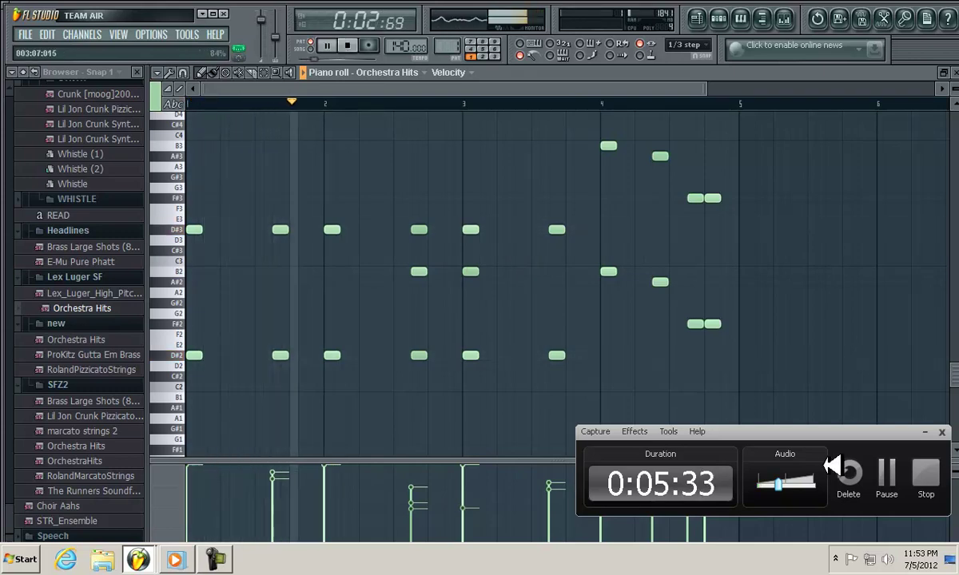
pyautogui.click(927, 433)
pyautogui.press('space')
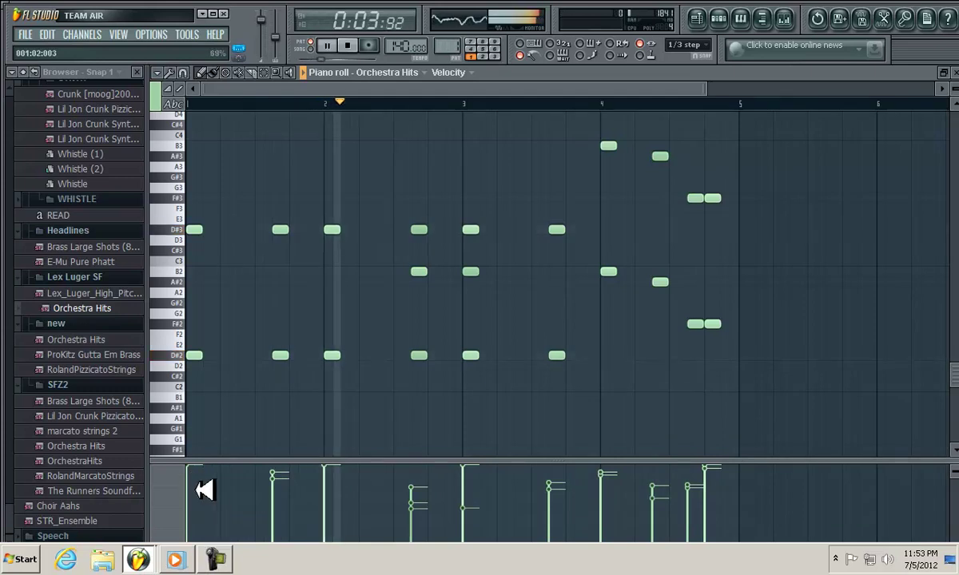
pyautogui.moveTo(196, 492); pyautogui.dragTo(720, 484)
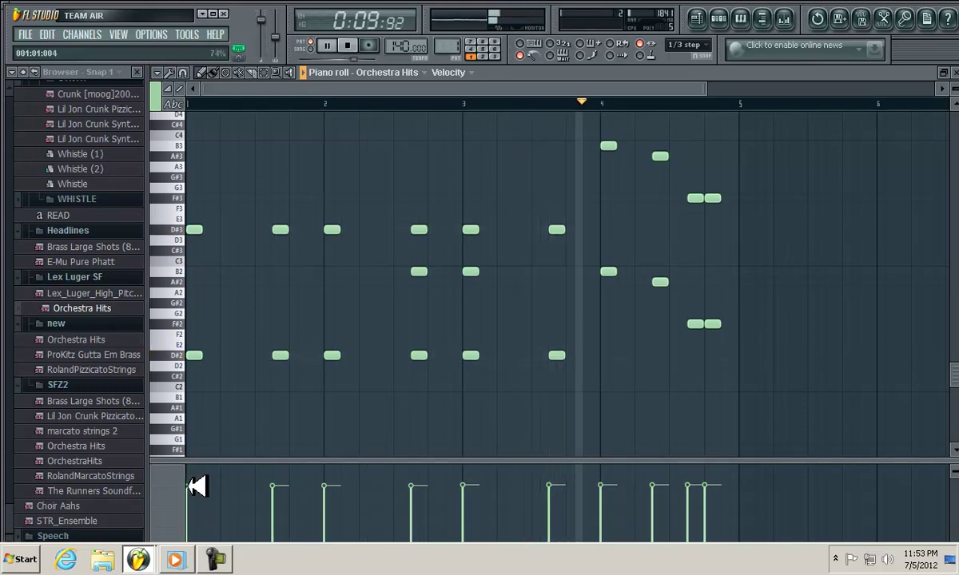
# Delete the two B2 notes around bar 3 and move the last F#3 and F#2 notes slightly later in bar 4.
pyautogui.rightClick(418, 271)
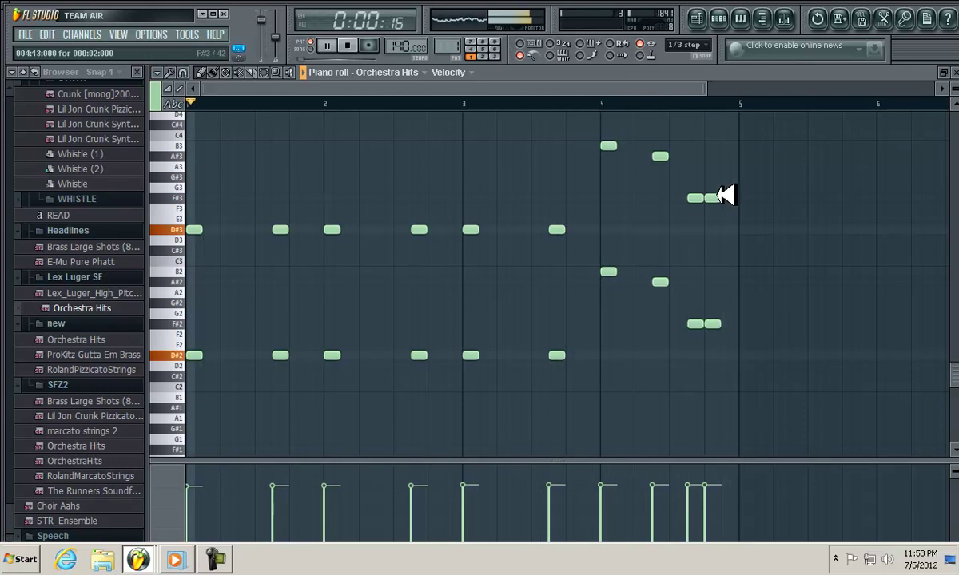
pyautogui.moveTo(723, 196); pyautogui.dragTo(728, 197)
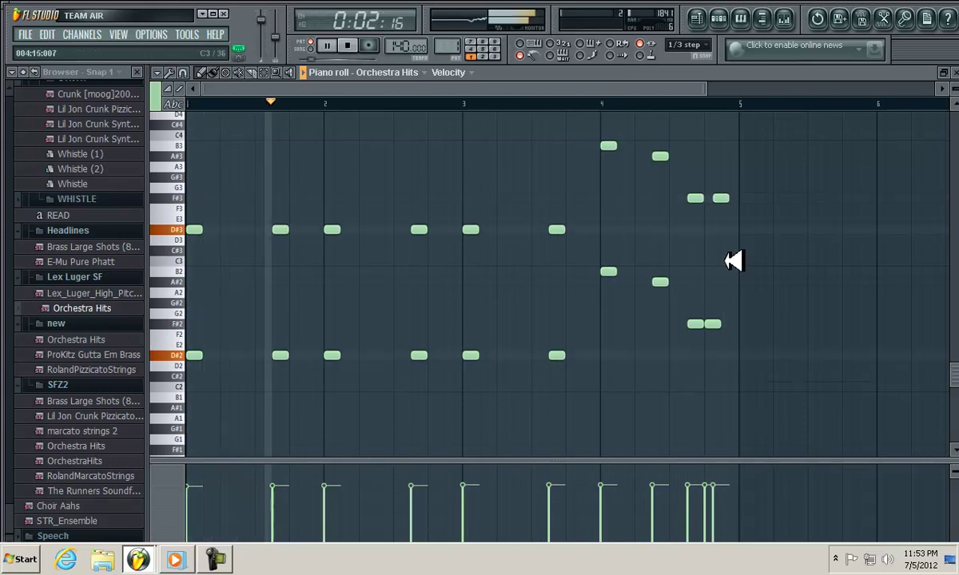
pyautogui.moveTo(718, 324); pyautogui.dragTo(724, 323)
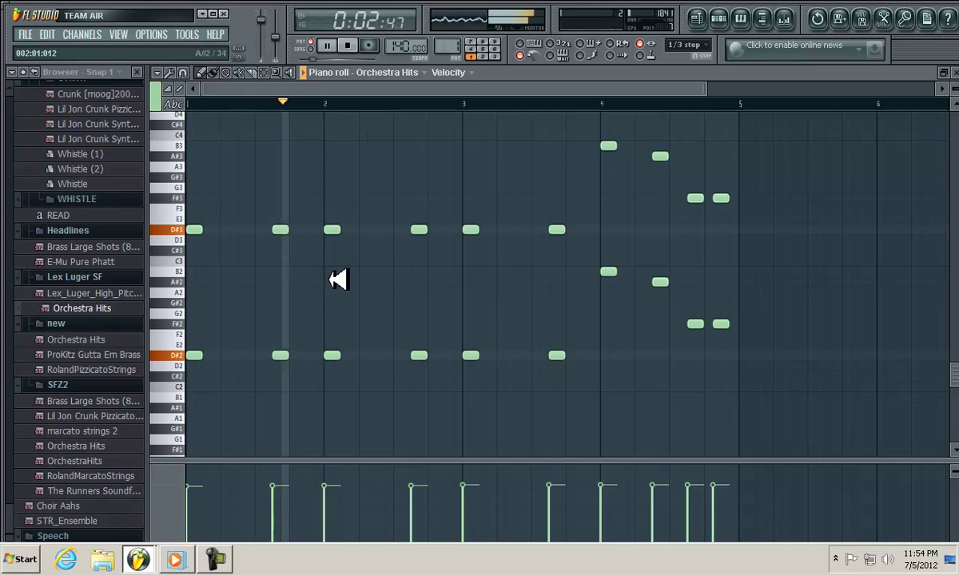
# Add two B2 notes in the second half of bar 2, each just before a D#3 note.
pyautogui.click(402, 272)
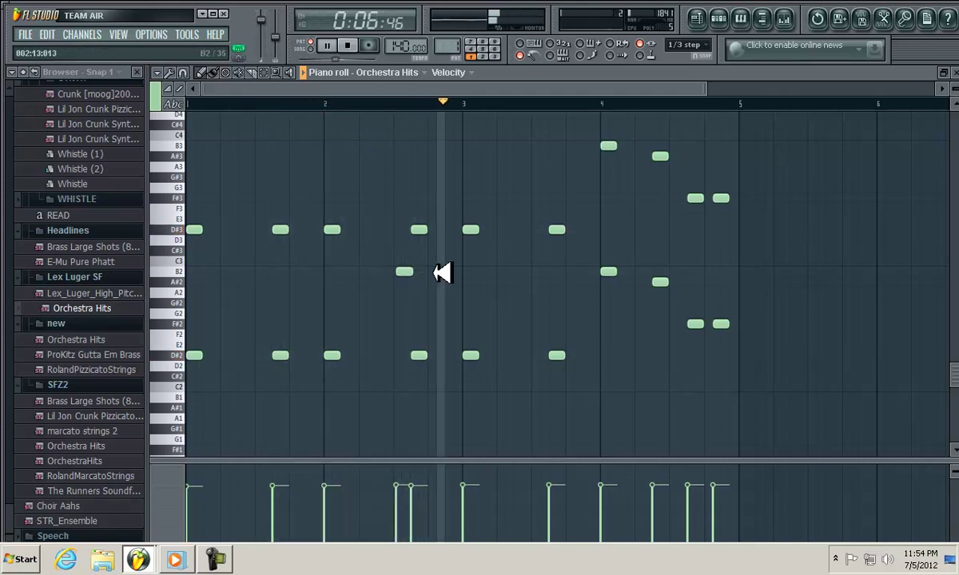
pyautogui.click(452, 272)
pyautogui.click(401, 273)
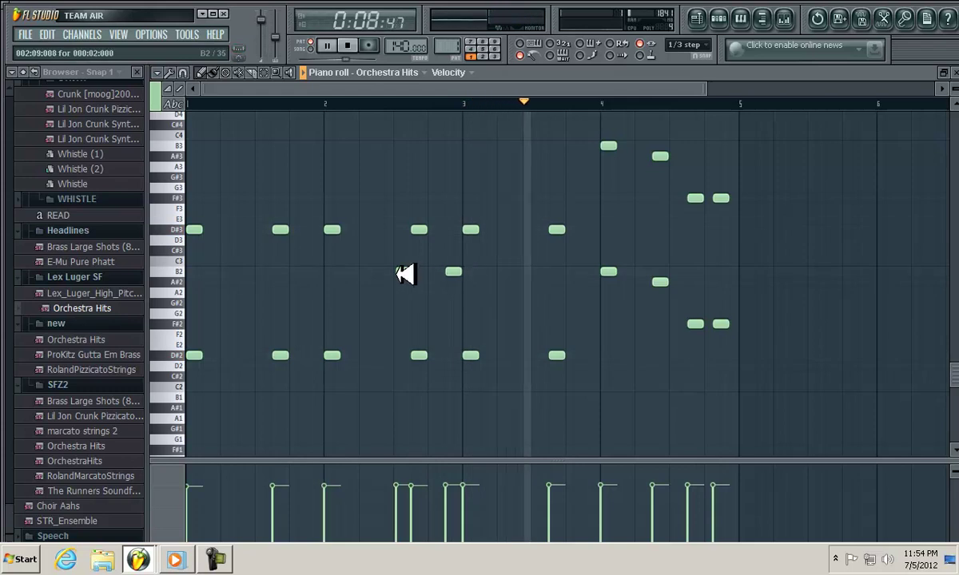
# Replace the two B2 notes in bar 2 with shorter ones ending right at the following D#3 notes, and audition them.
pyautogui.rightClick(404, 274)
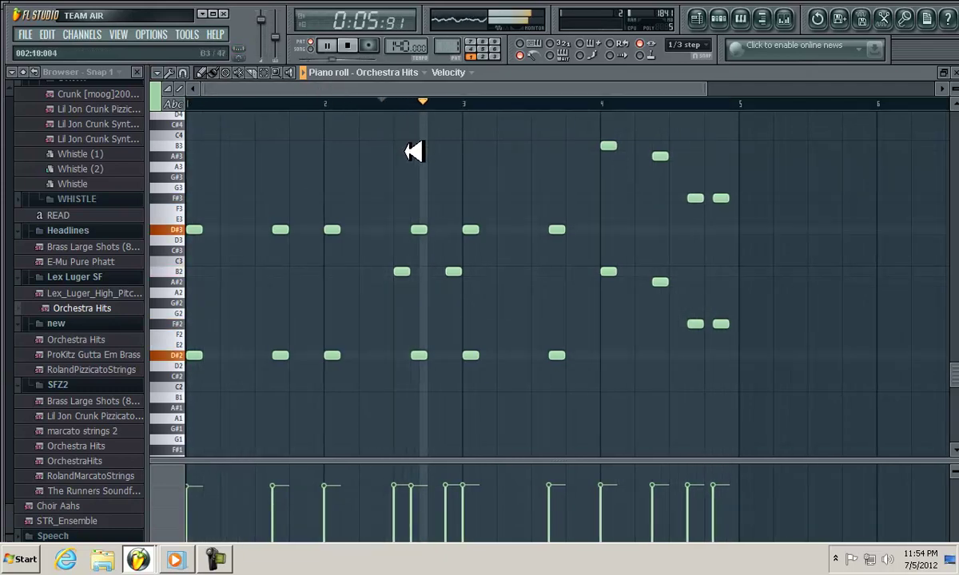
pyautogui.moveTo(403, 274); pyautogui.dragTo(463, 271)
pyautogui.click(389, 105)
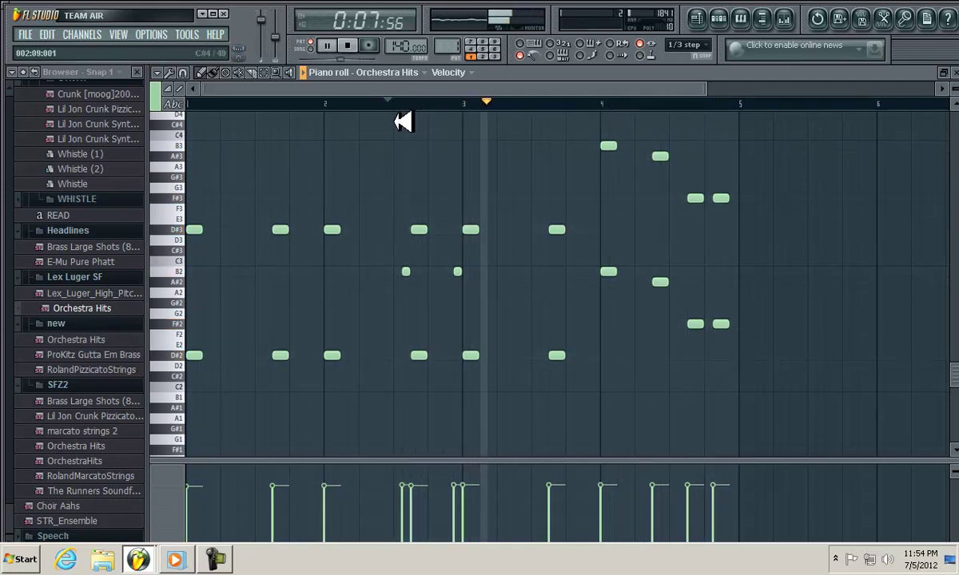
pyautogui.click(356, 44)
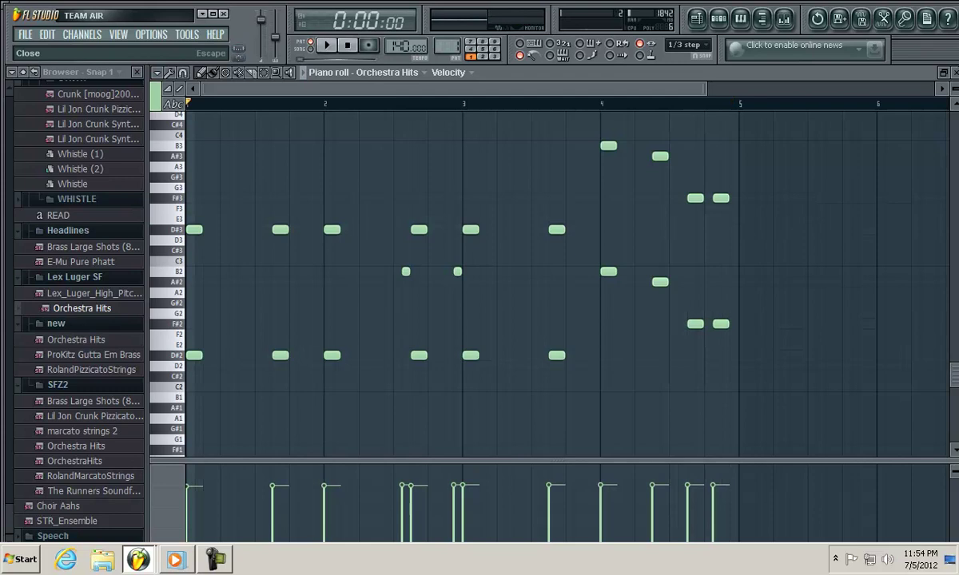
# Copy all Orchestra Hits notes, add a marcato strings 2 channel and paste the notes into its piano roll.
pyautogui.hotkey('ctrl', 'a')
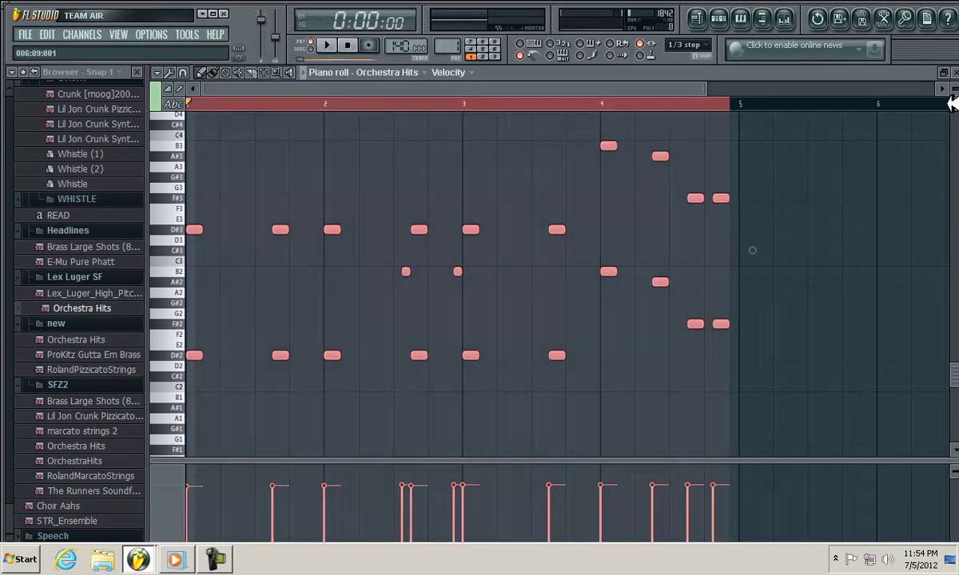
pyautogui.click(954, 73)
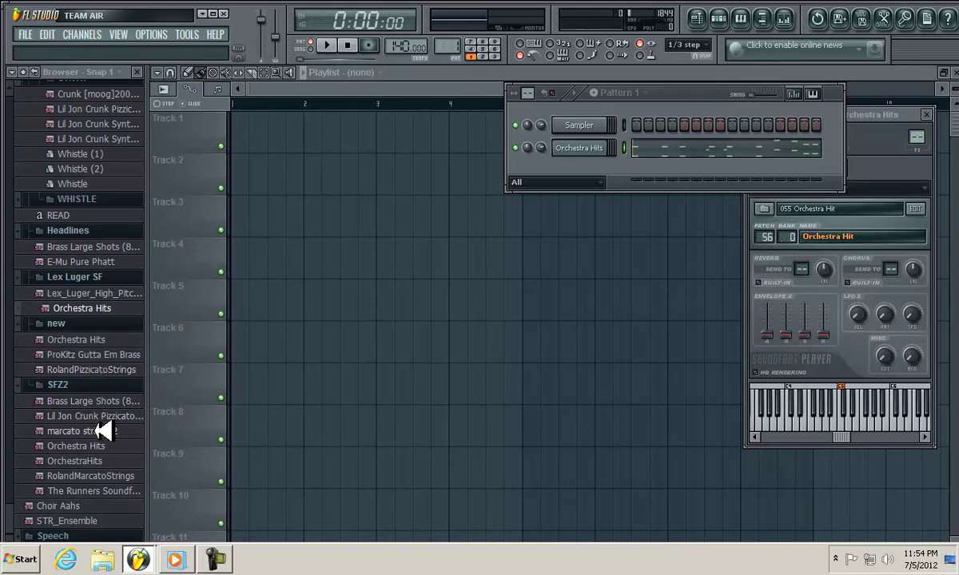
pyautogui.moveTo(80, 430); pyautogui.dragTo(589, 169)
pyautogui.rightClick(589, 168)
pyautogui.click(637, 171)
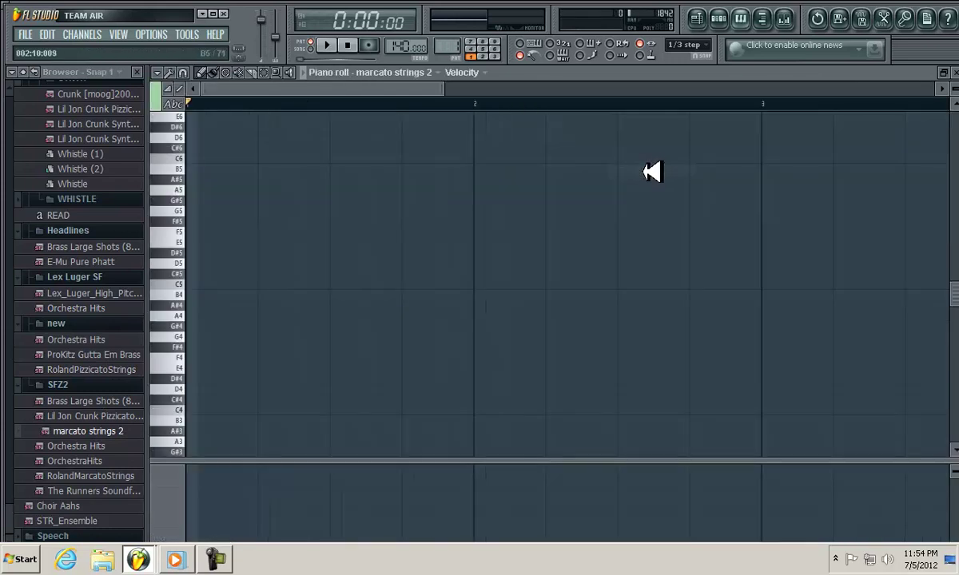
pyautogui.click(328, 44)
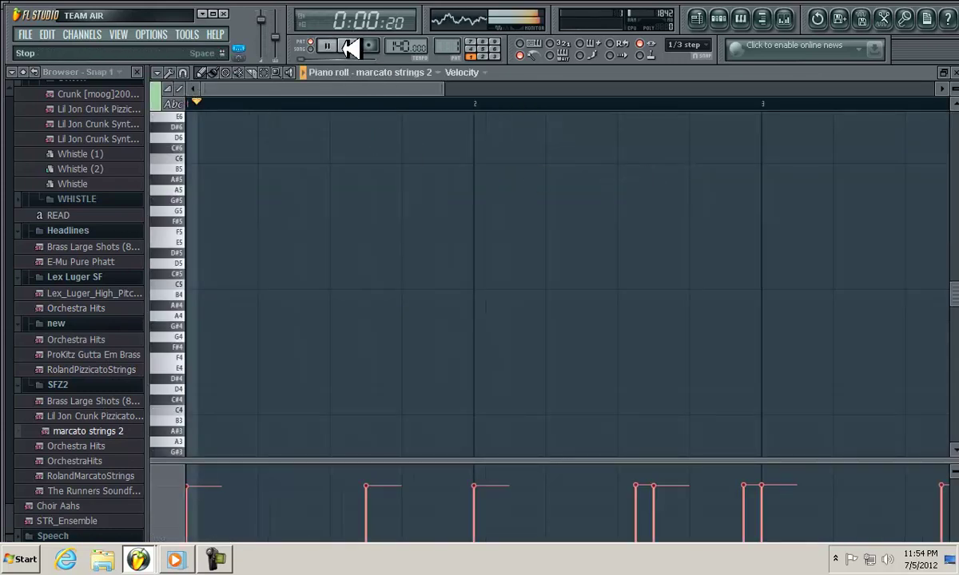
pyautogui.moveTo(956, 245); pyautogui.dragTo(956, 384)
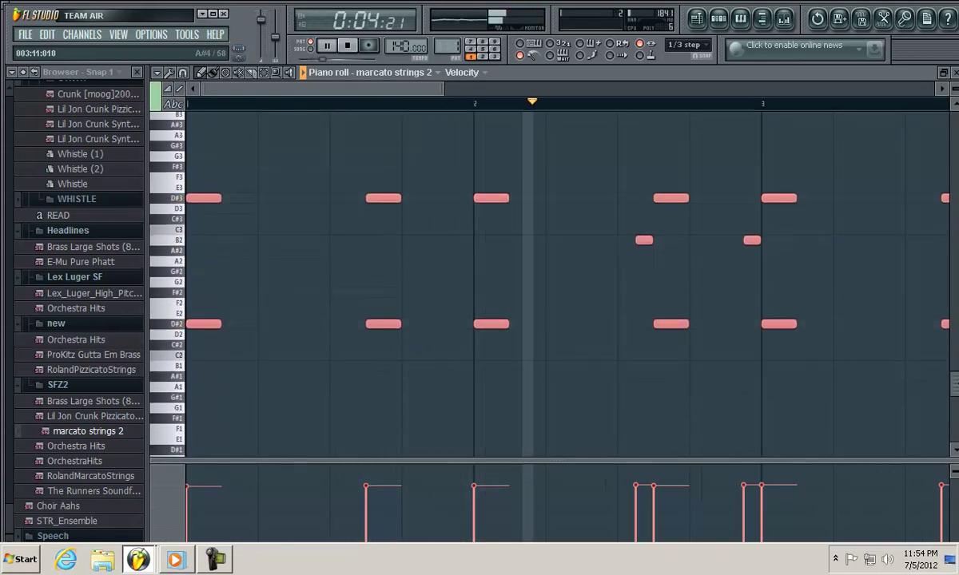
# Delete the two short B2 notes in bar 2 from the marcato strings part.
pyautogui.rightClick(648, 240)
pyautogui.rightClick(753, 241)
pyautogui.moveTo(443, 94); pyautogui.dragTo(663, 89)
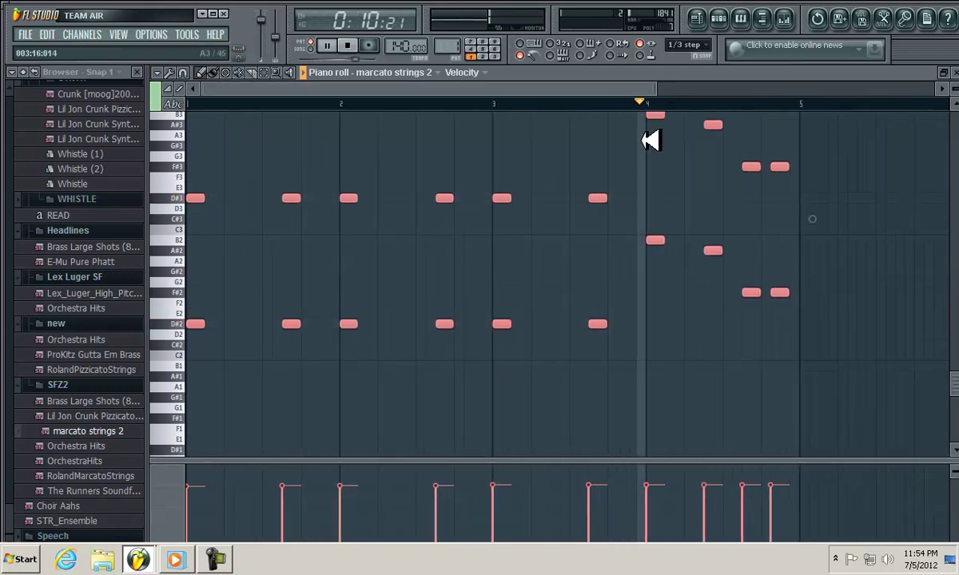
pyautogui.scroll(2, 653, 223)
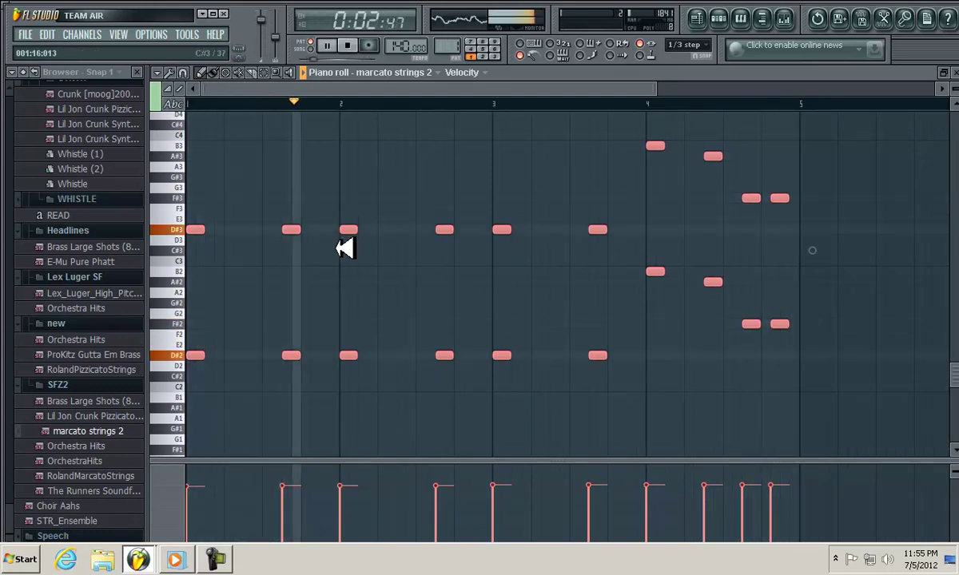
# Transpose all marcato strings notes up one octave, so the opening pair sits on D#4 and D#3.
pyautogui.hotkey('ctrl', 'z')
pyautogui.hotkey('shift', 'Up')
pyautogui.hotkey('shift', 'Up')
pyautogui.hotkey('shift', 'Up')
pyautogui.hotkey('shift', 'Up')
pyautogui.hotkey('shift', 'Up')
pyautogui.hotkey('shift', 'Up')
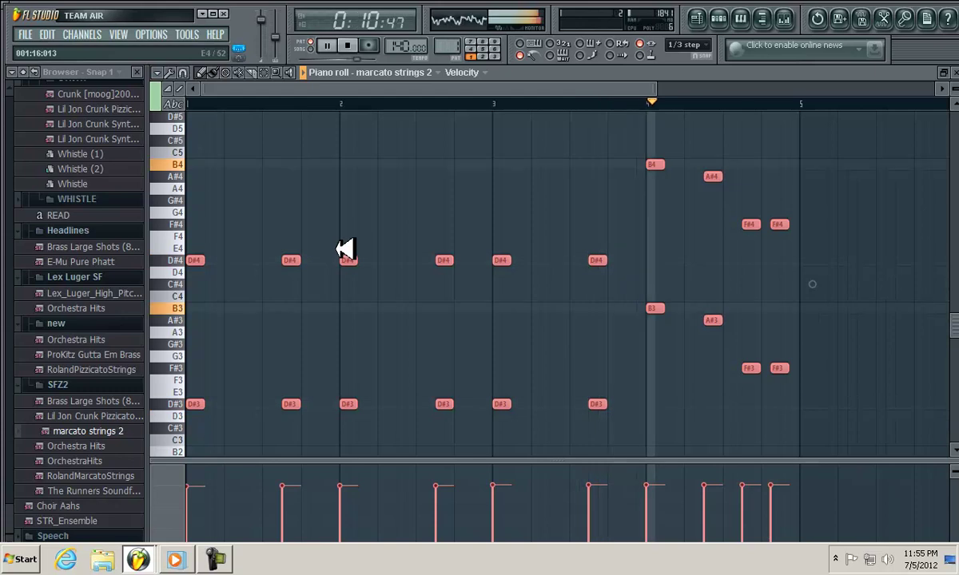
# Adjust the marcato strings channel volume while the pattern plays, and stop playback.
pyautogui.click(728, 18)
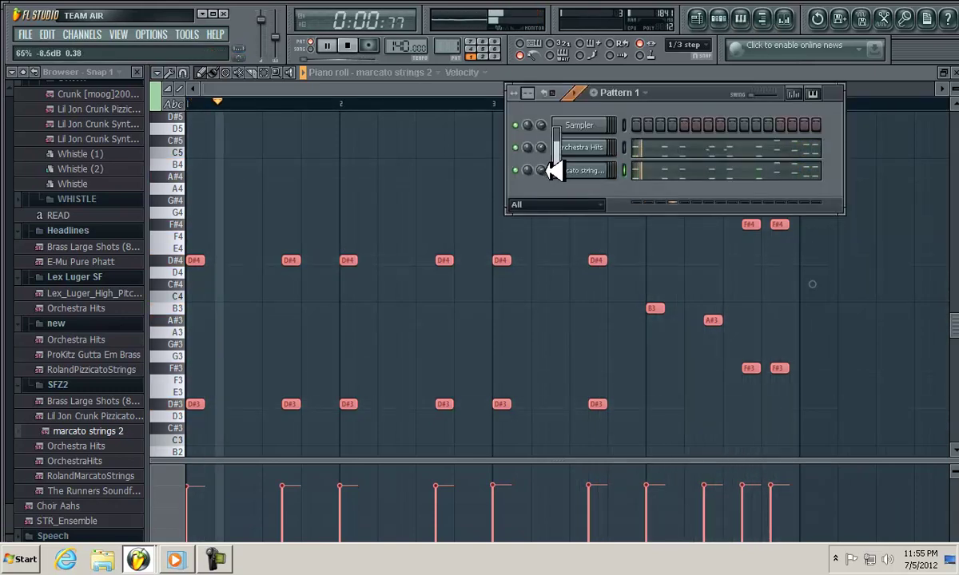
pyautogui.moveTo(541, 169); pyautogui.dragTo(542, 140)
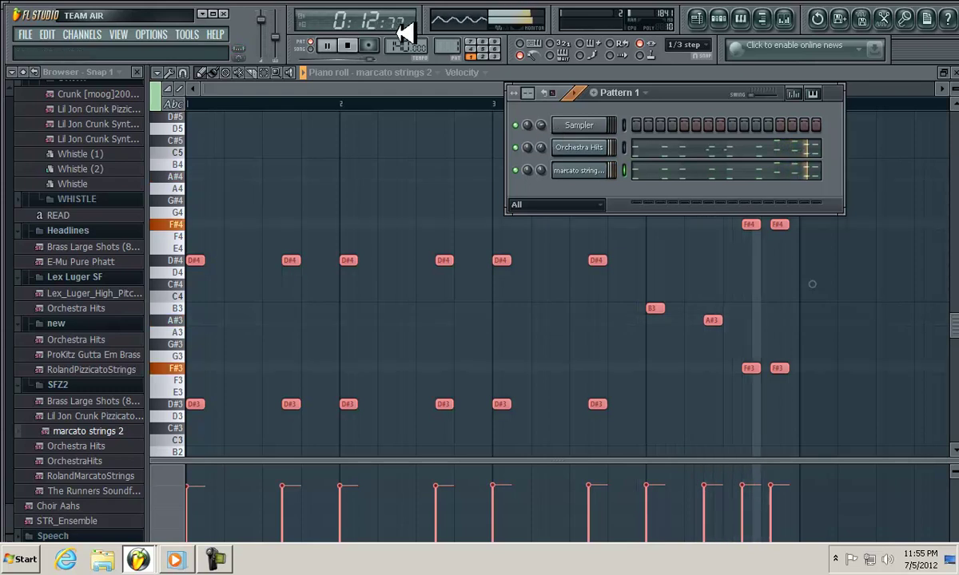
pyautogui.click(351, 44)
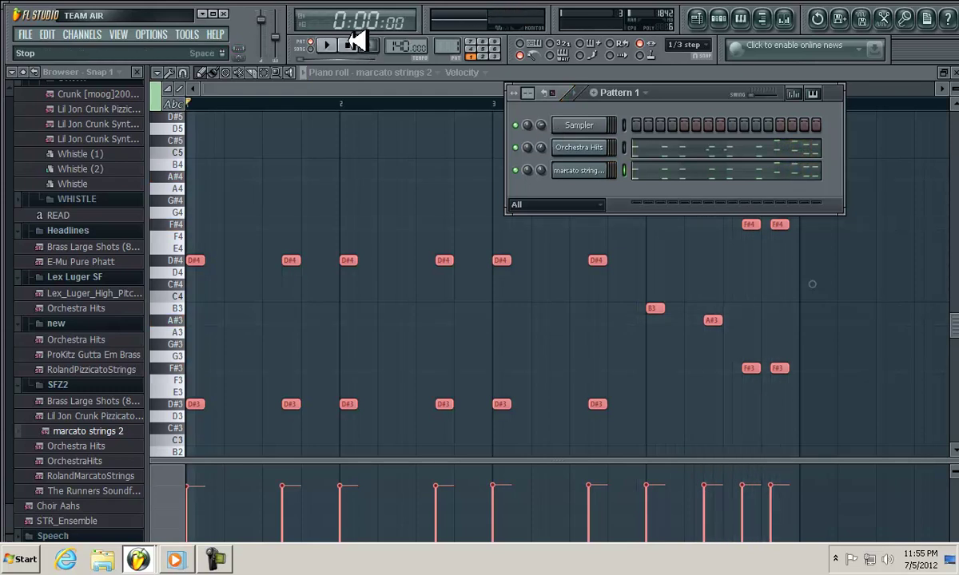
# Add the Brass Large Shots soundfont from SFZ2 as a new channel and paste the copied melody into its piano roll.
pyautogui.moveTo(96, 402); pyautogui.dragTo(559, 191)
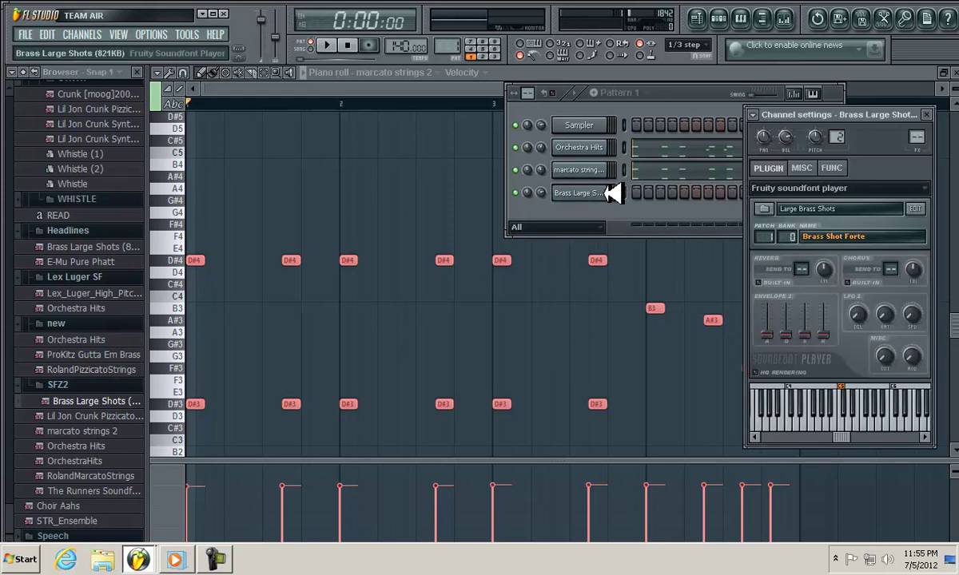
pyautogui.rightClick(619, 192)
pyautogui.click(635, 195)
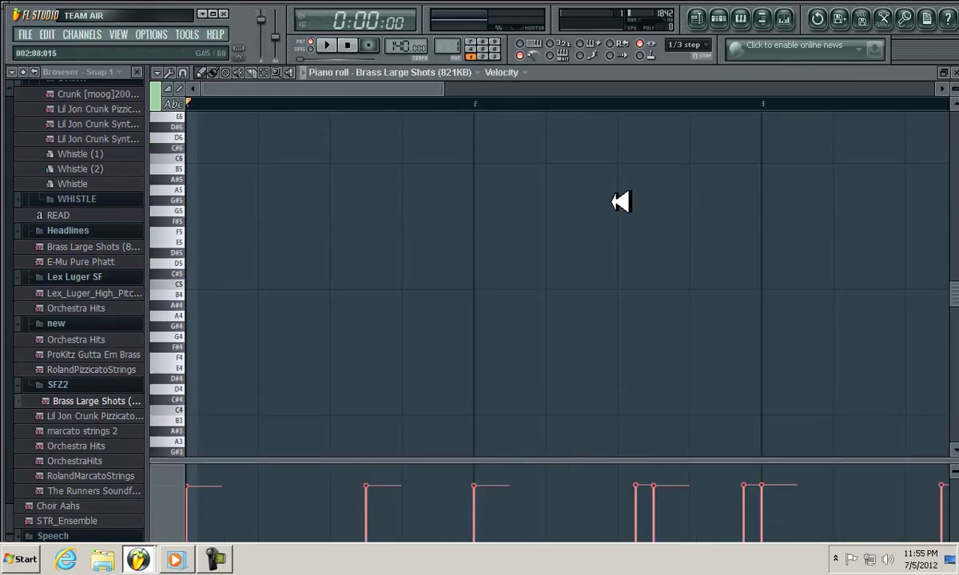
pyautogui.click(327, 45)
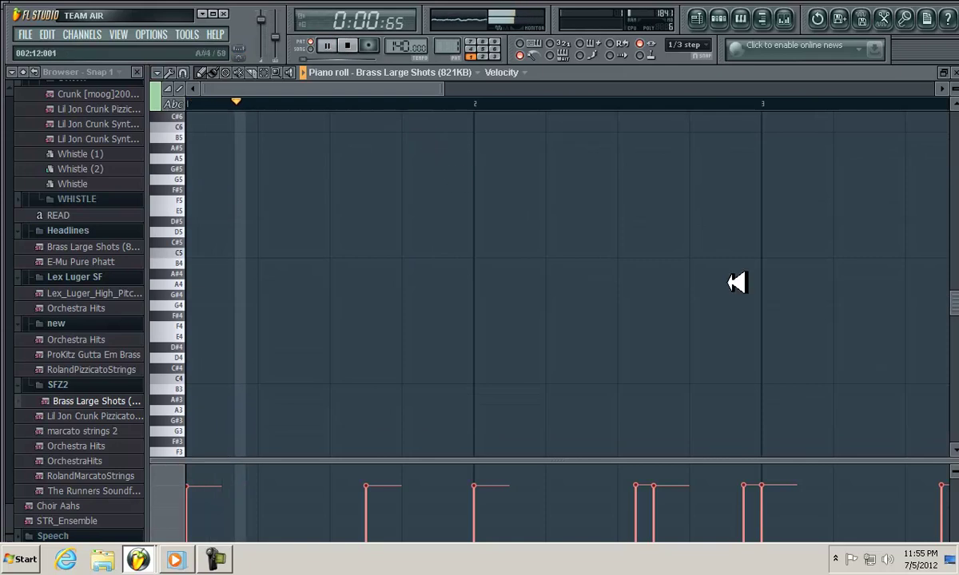
pyautogui.scroll(-6, 403, 338)
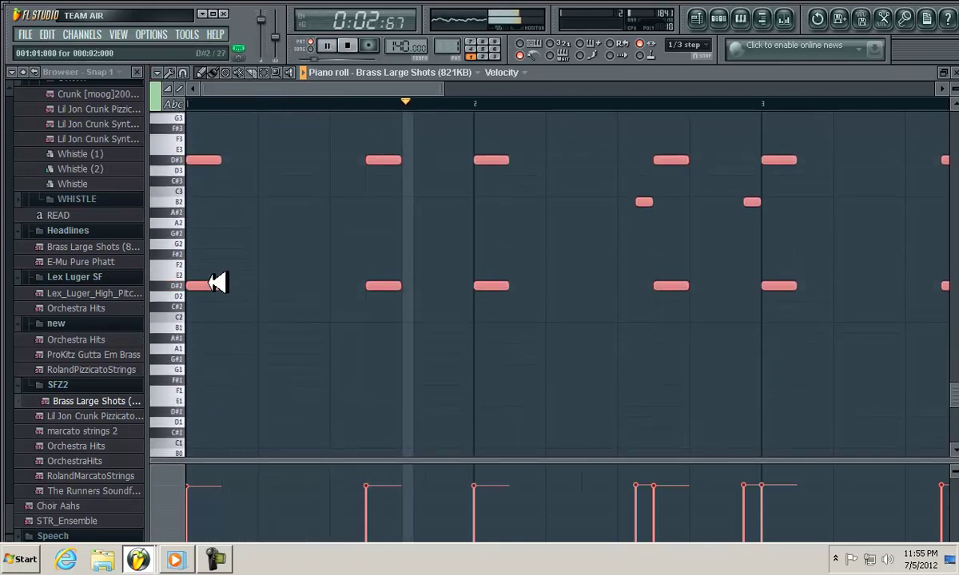
# Delete the D#2 notes in bars 1 to 3 and the two short B2 notes in bar 2 from the brass part.
pyautogui.rightClick(491, 285)
pyautogui.rightClick(396, 287)
pyautogui.rightClick(671, 285)
pyautogui.rightClick(780, 285)
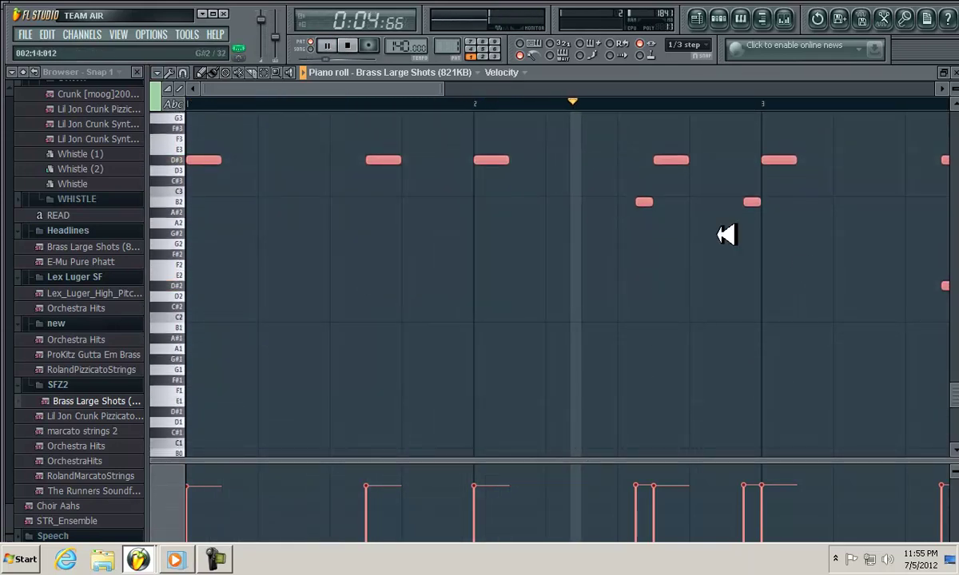
pyautogui.moveTo(364, 90); pyautogui.dragTo(420, 183)
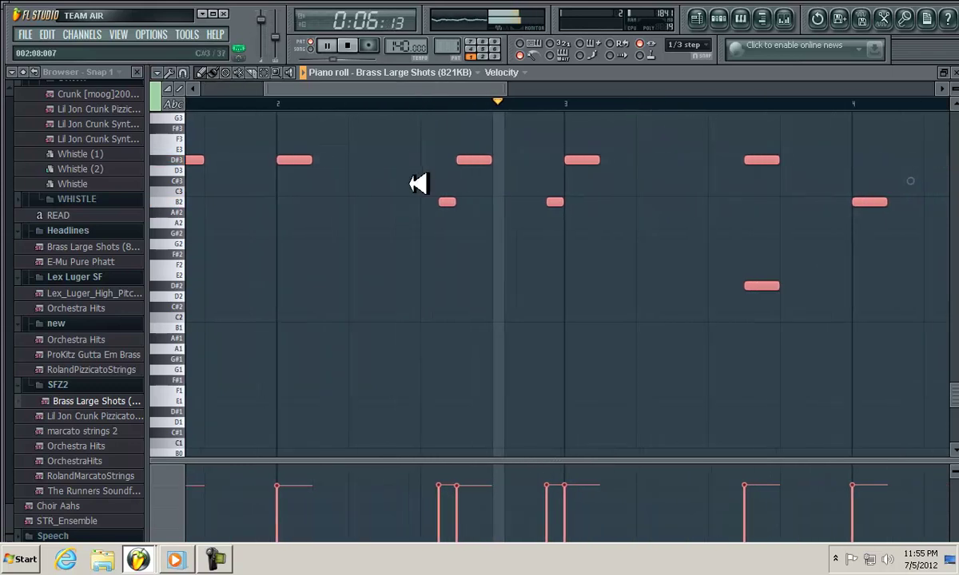
pyautogui.rightClick(448, 201)
pyautogui.rightClick(553, 201)
pyautogui.rightClick(763, 285)
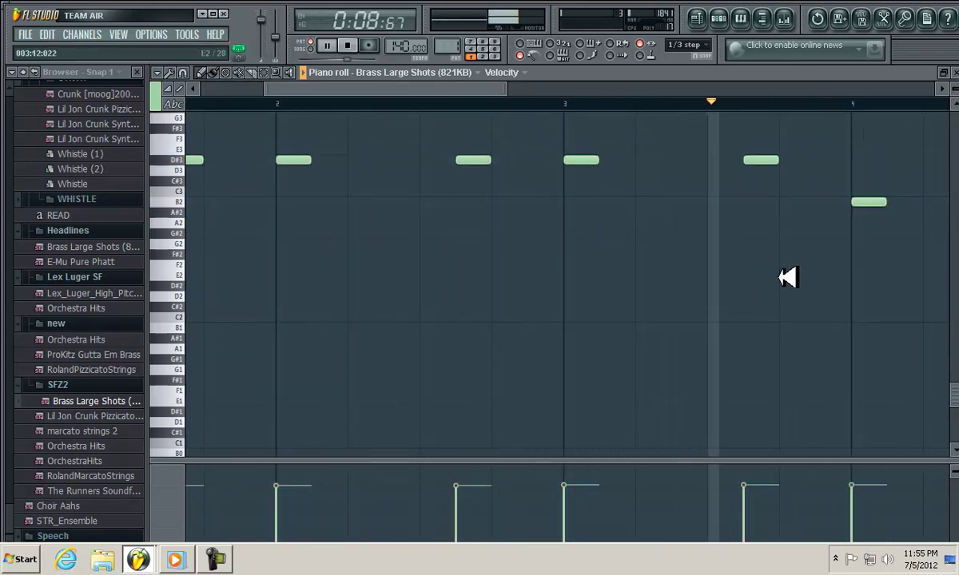
# Delete the lower-octave B2, A#2 and two F#2 notes in bar 4 of the brass part.
pyautogui.moveTo(503, 89); pyautogui.dragTo(561, 100)
pyautogui.scroll(2, 689, 299)
pyautogui.rightClick(681, 265)
pyautogui.rightClick(796, 275)
pyautogui.rightClick(879, 318)
pyautogui.rightClick(920, 318)
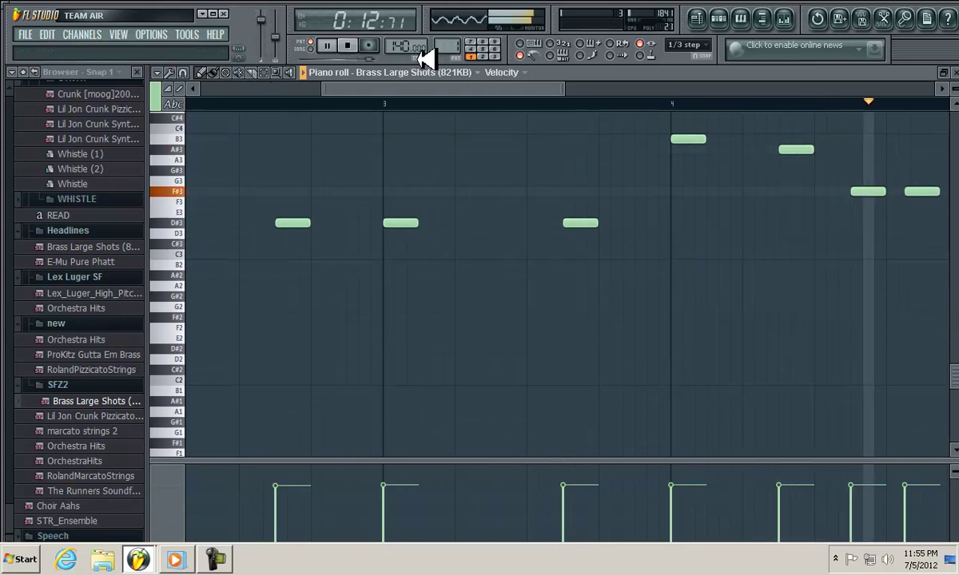
pyautogui.moveTo(448, 90); pyautogui.dragTo(306, 88)
pyautogui.scroll(3, 486, 309)
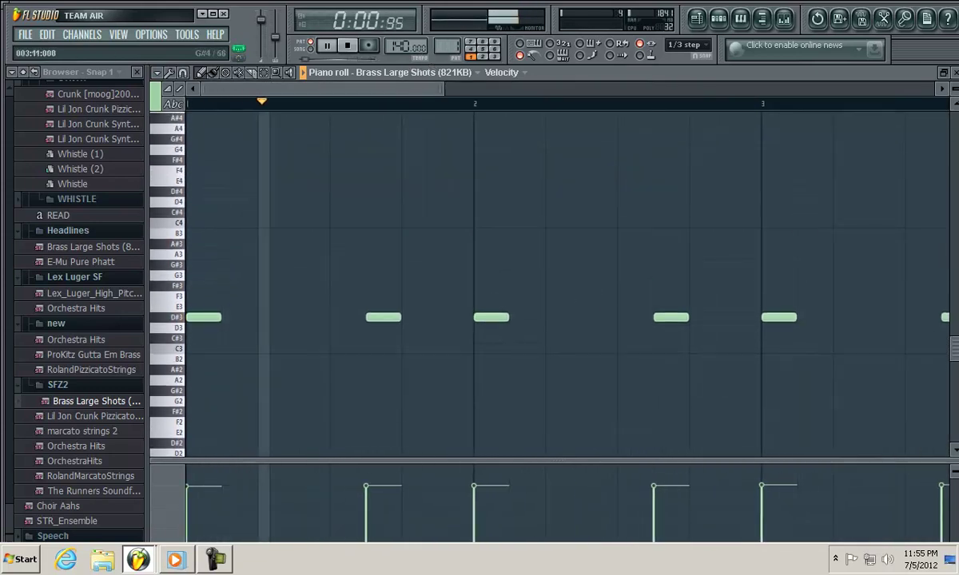
# Close the piano roll and lower the Brass Large Shots channel volume during playback, and stop the pattern.
pyautogui.click(955, 75)
pyautogui.moveTo(541, 194); pyautogui.dragTo(561, 237)
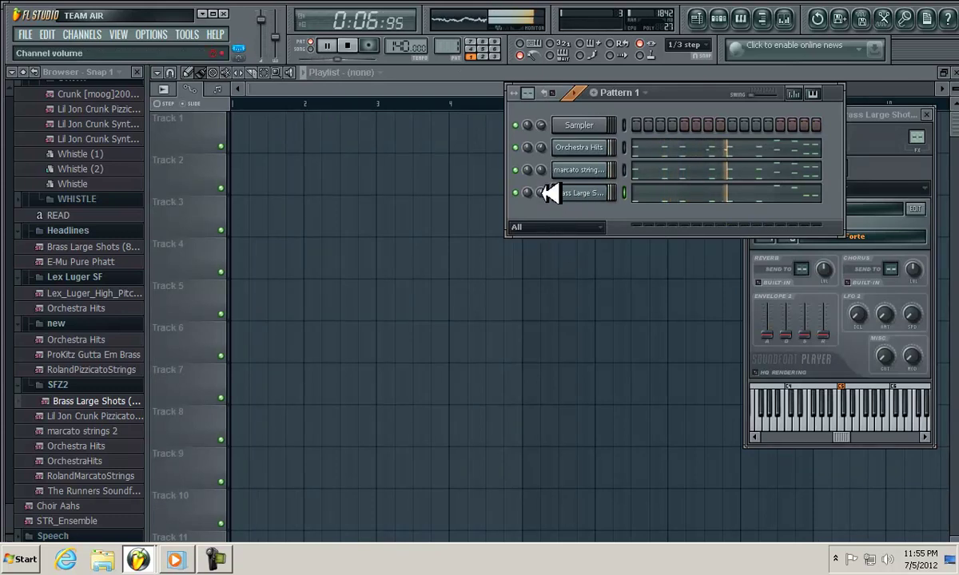
pyautogui.click(357, 48)
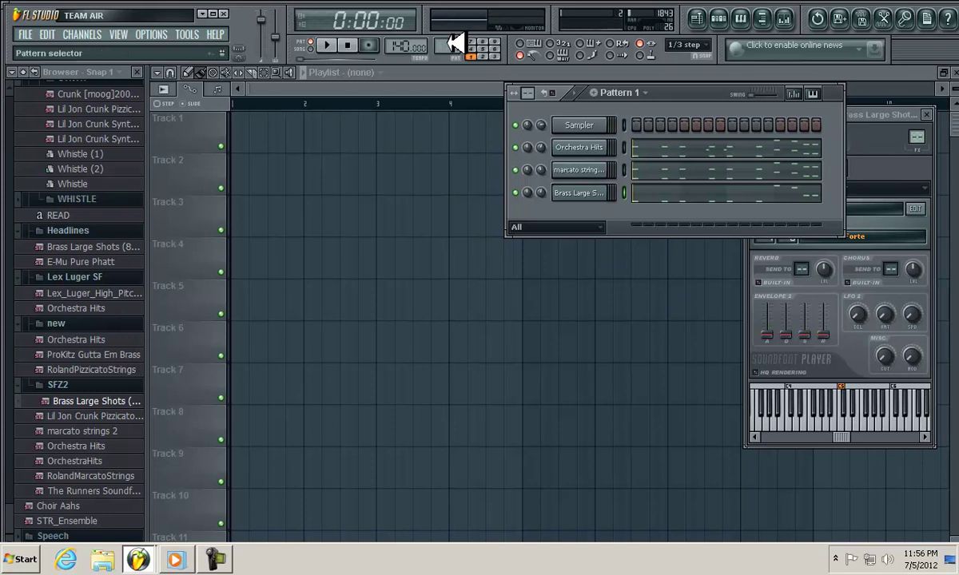
# Switch to Pattern 2 and add second channels for Orchestra Hits, marcato strings 2 and Brass Large Shots.
pyautogui.scroll(1, 451, 46)
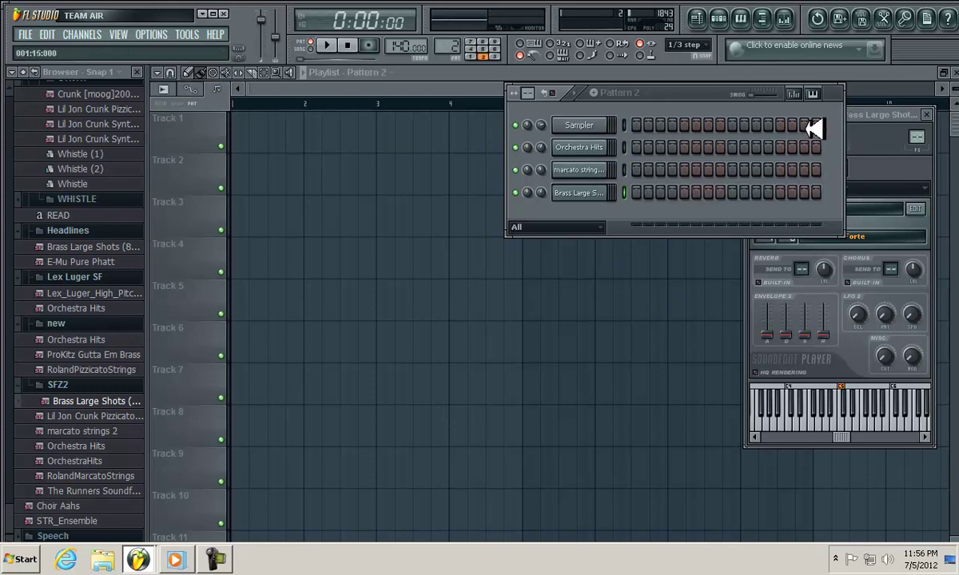
pyautogui.moveTo(728, 90); pyautogui.dragTo(646, 97)
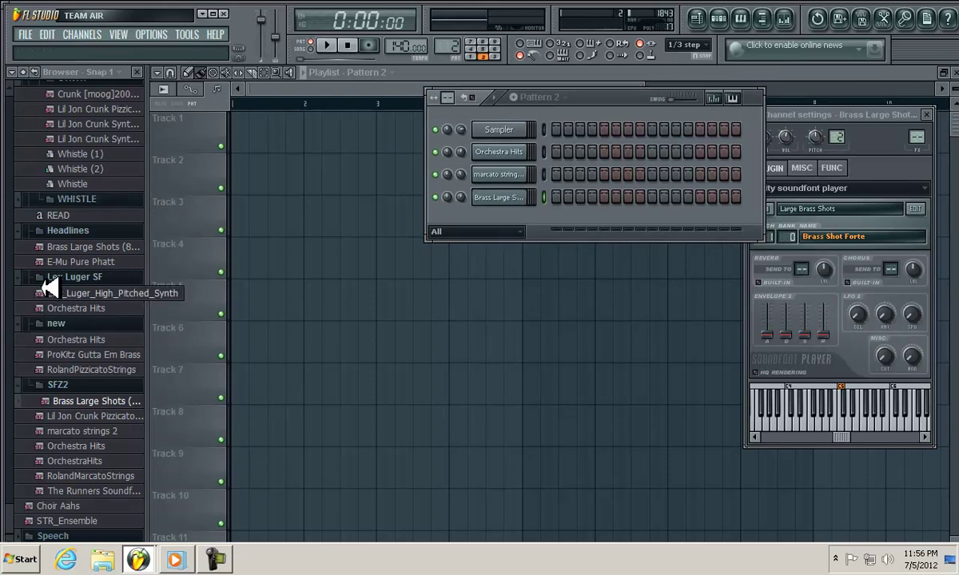
pyautogui.click(83, 308)
pyautogui.moveTo(83, 308); pyautogui.dragTo(520, 221)
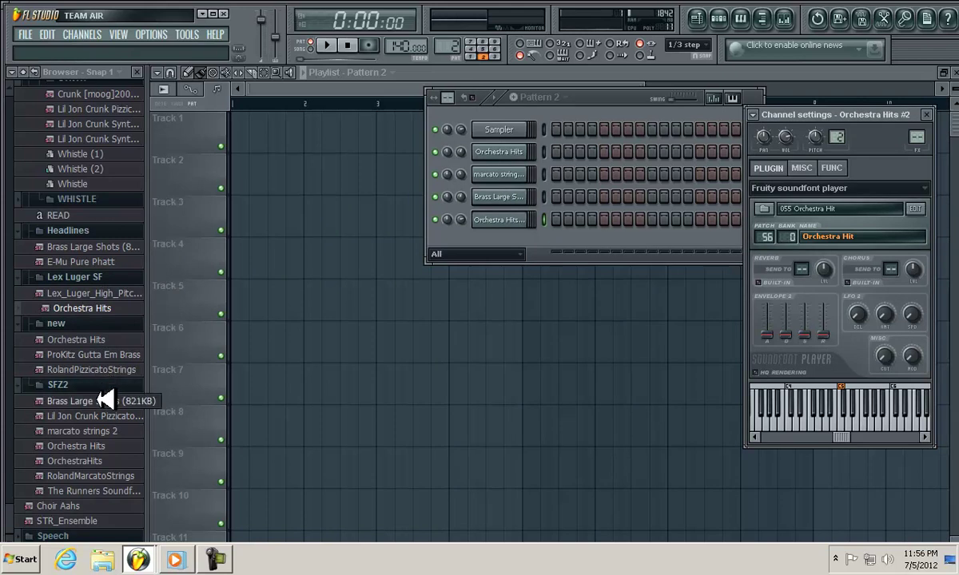
pyautogui.moveTo(116, 429); pyautogui.dragTo(525, 240)
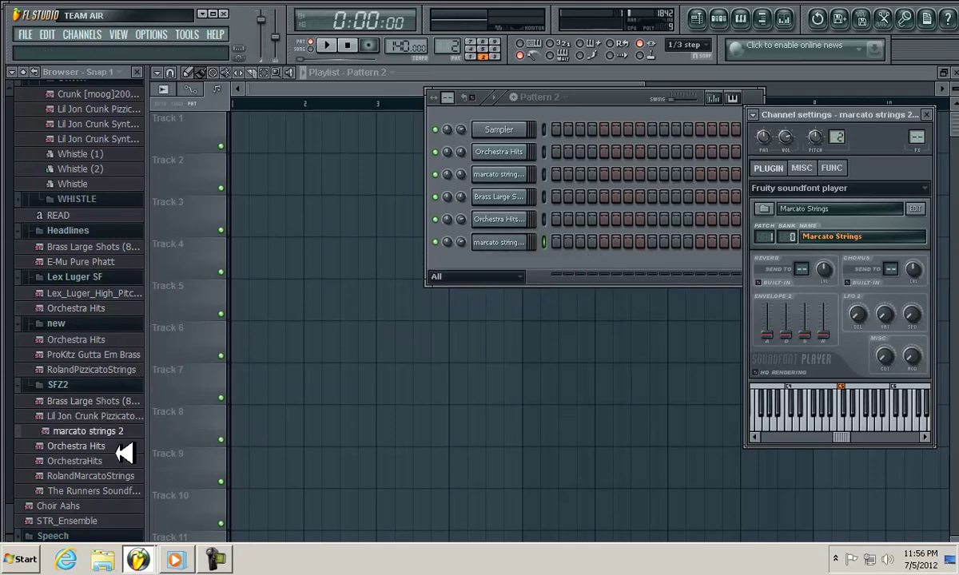
pyautogui.moveTo(124, 400); pyautogui.dragTo(524, 255)
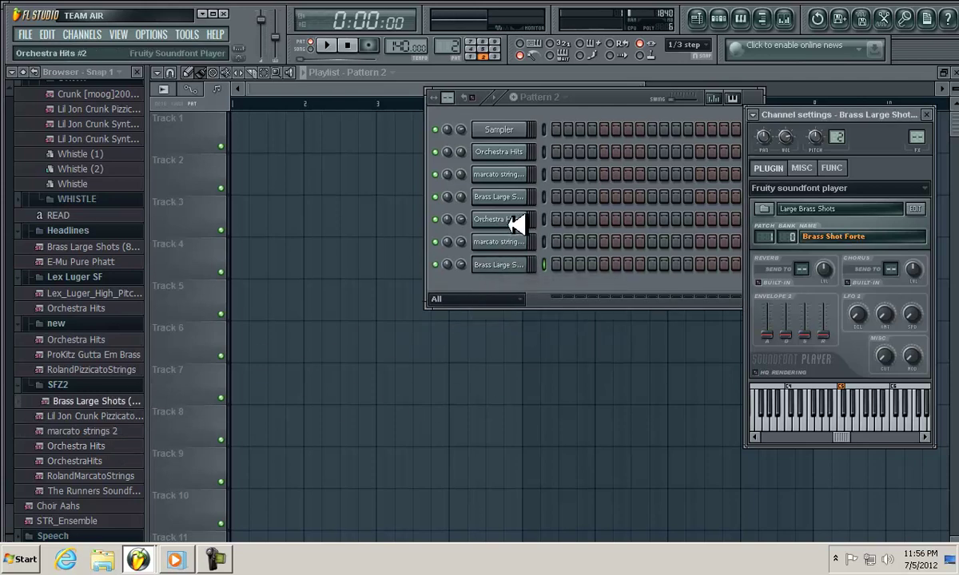
# Select the second Orchestra Hits channel and play the reference song in Windows Media Player.
pyautogui.click(515, 223)
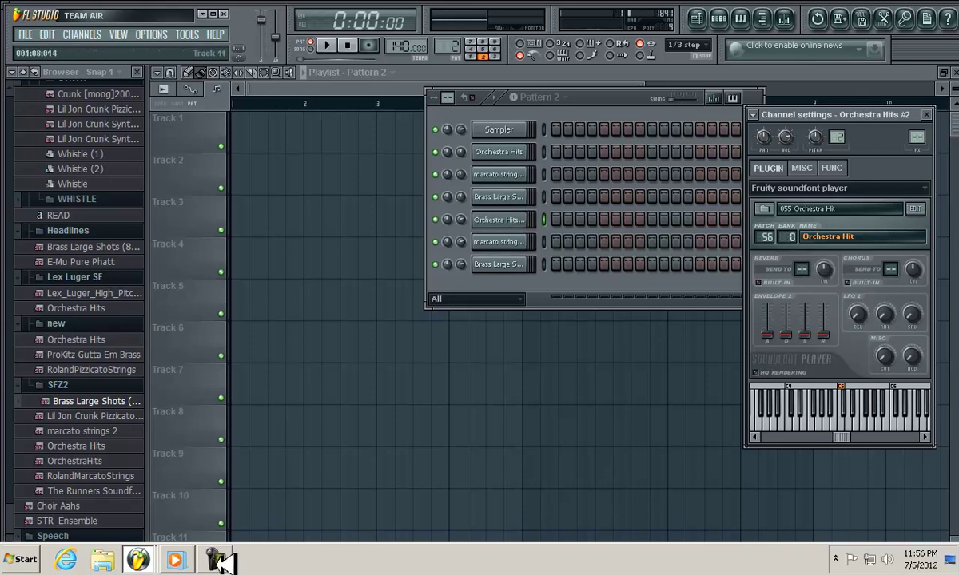
pyautogui.click(177, 560)
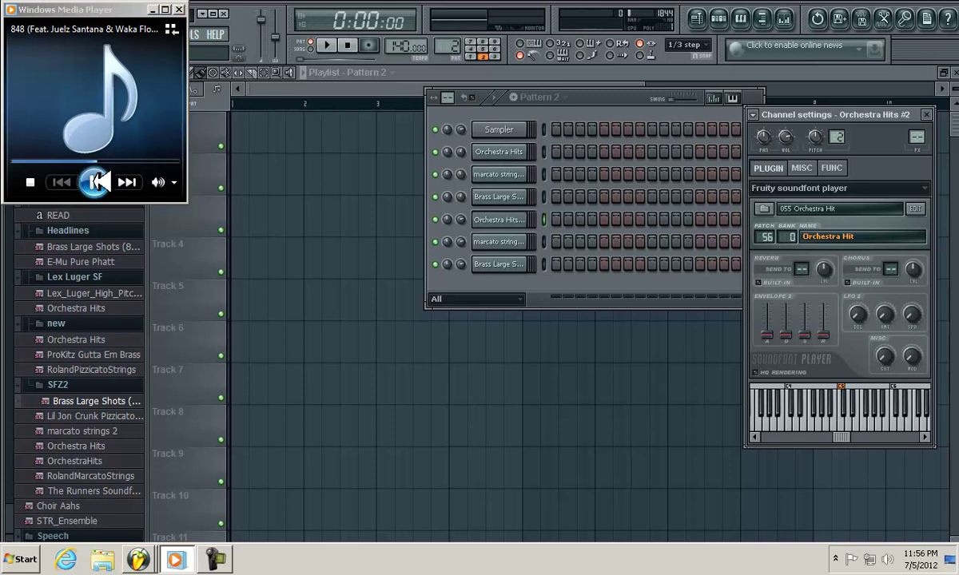
pyautogui.click(95, 180)
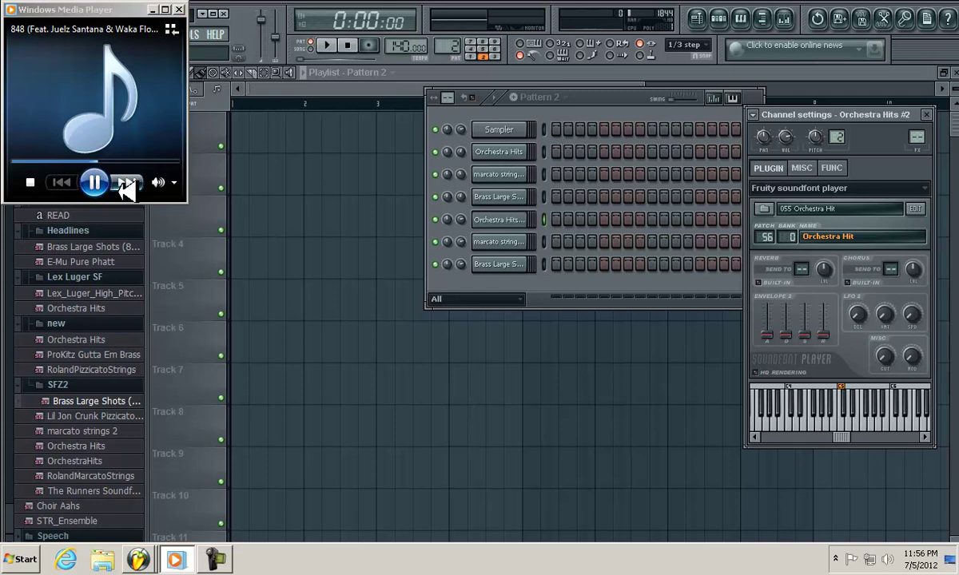
# Return to FL Studio and open the piano roll of the second Orchestra Hits channel in Pattern 2.
pyautogui.click(529, 217)
pyautogui.rightClick(529, 218)
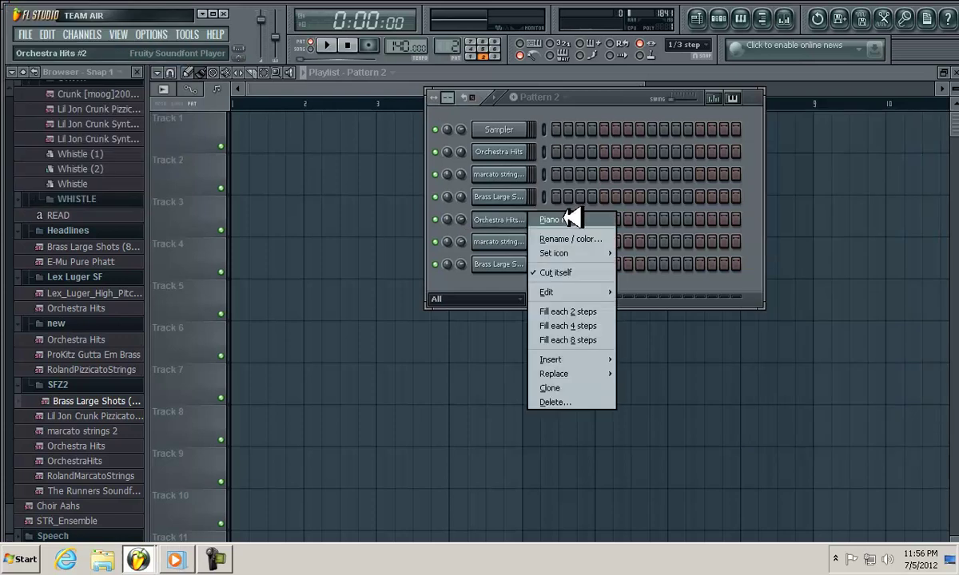
pyautogui.click(551, 219)
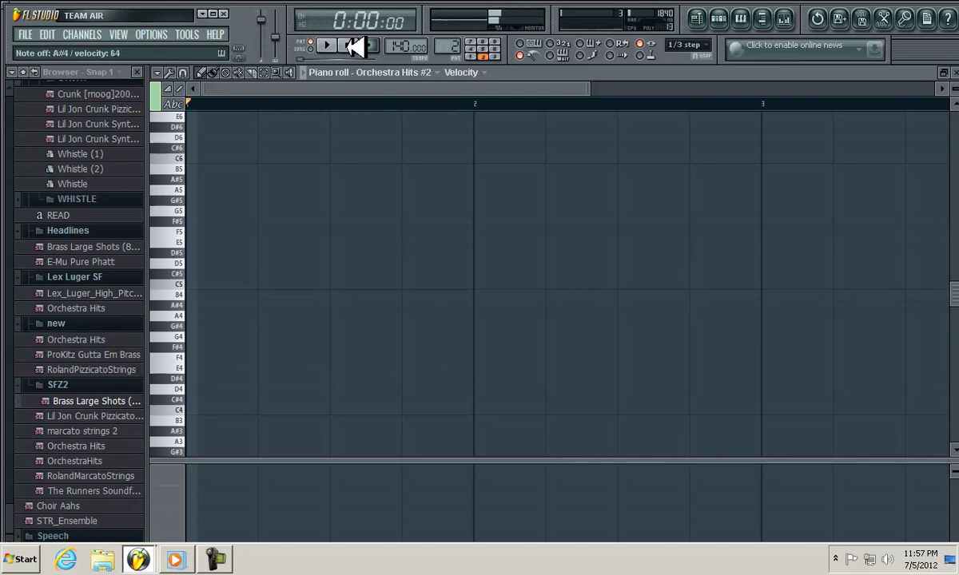
# Pause the reference song in Windows Media Player and return to the Orchestra Hits #2 piano roll in FL Studio.
pyautogui.click(175, 559)
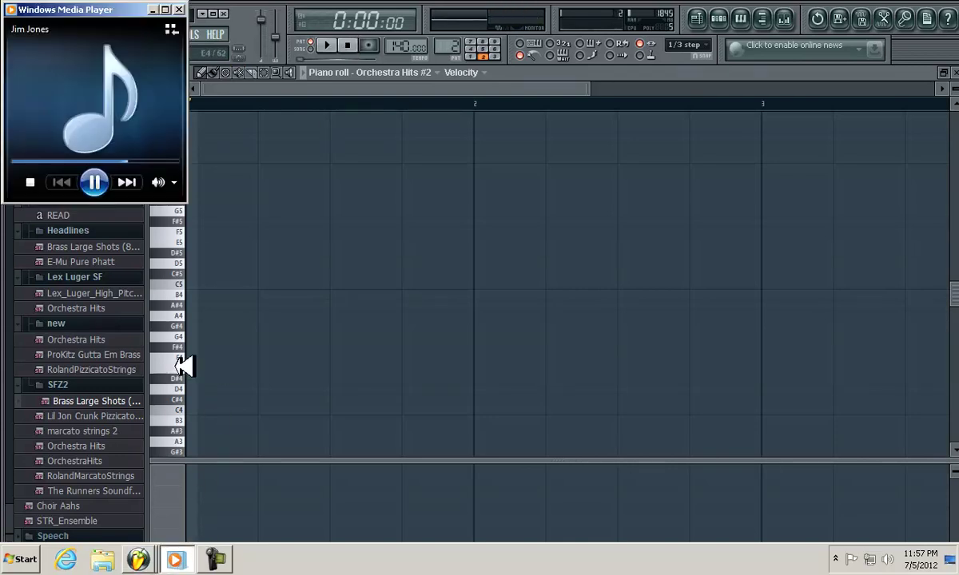
pyautogui.click(94, 183)
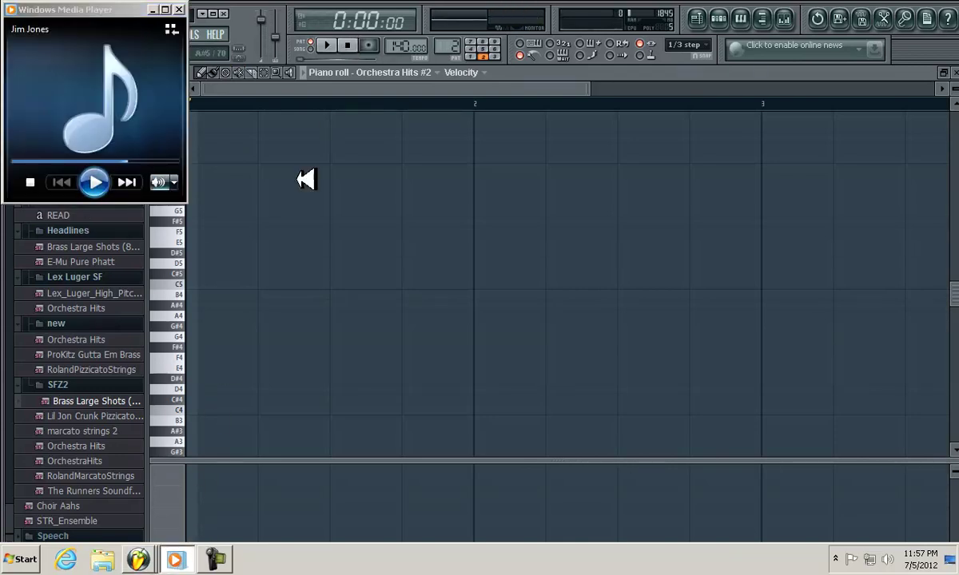
pyautogui.click(516, 67)
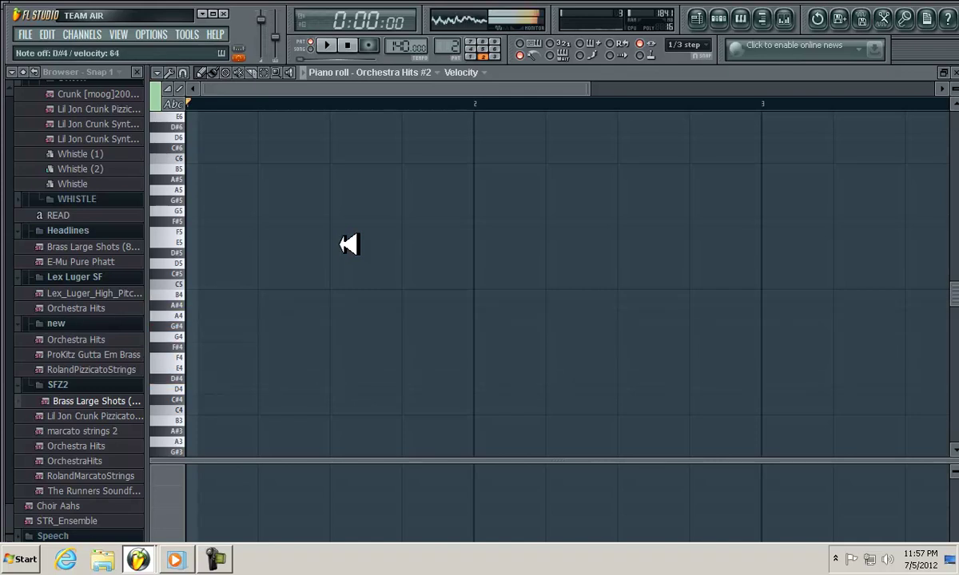
# Record the second melody into the Orchestra Hits #2 piano roll with the Everything recording option, and stop the recording.
pyautogui.moveTo(955, 295); pyautogui.dragTo(955, 330)
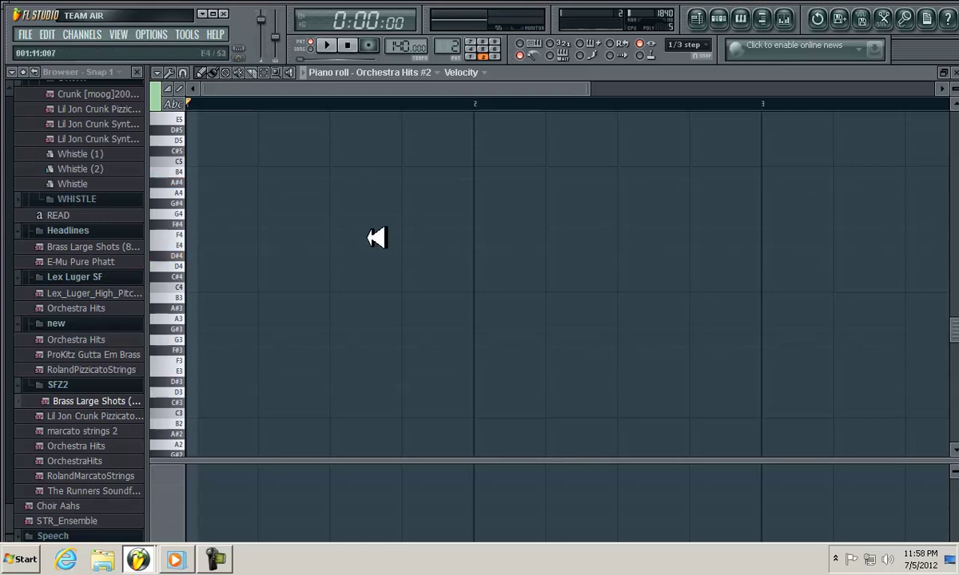
pyautogui.moveTo(954, 332); pyautogui.dragTo(953, 318)
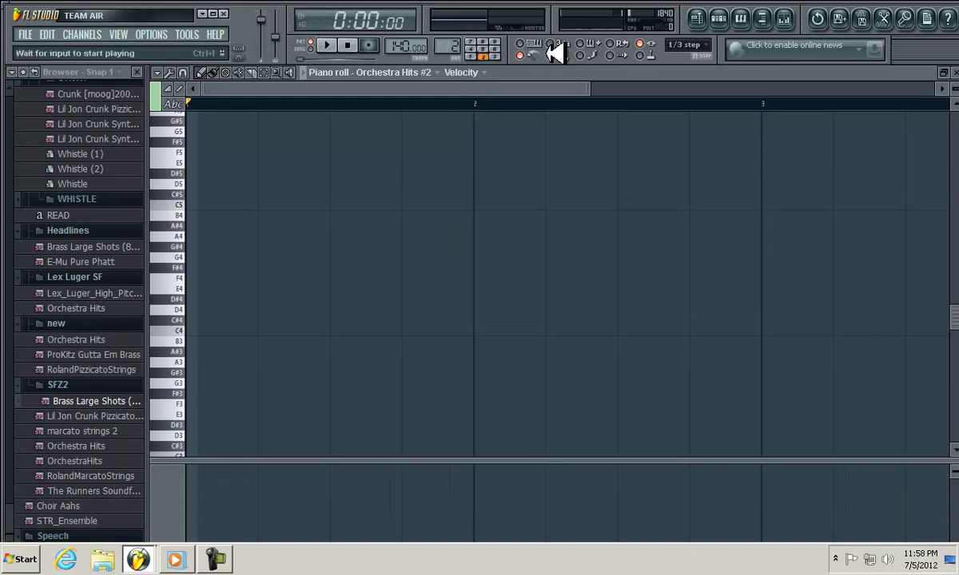
pyautogui.click(370, 46)
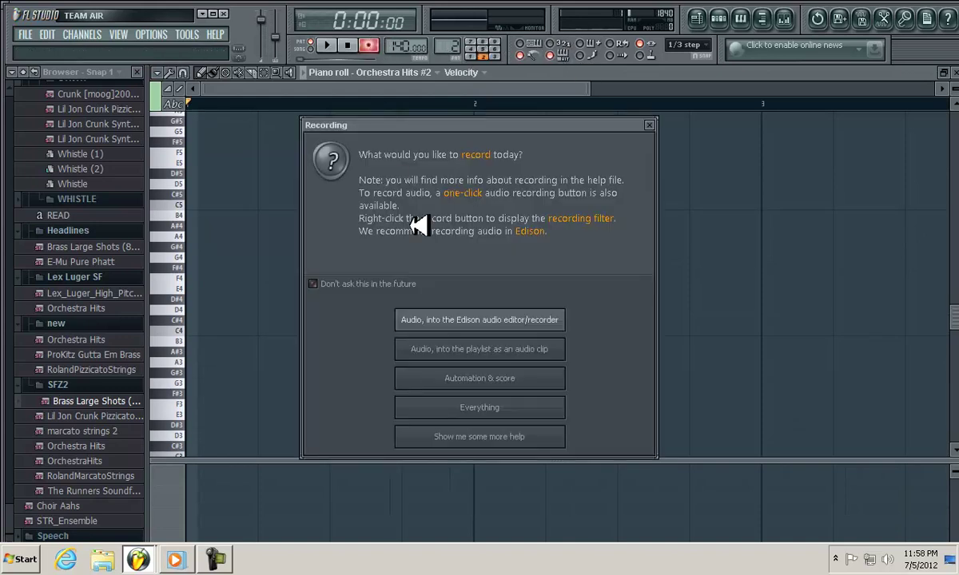
pyautogui.click(484, 409)
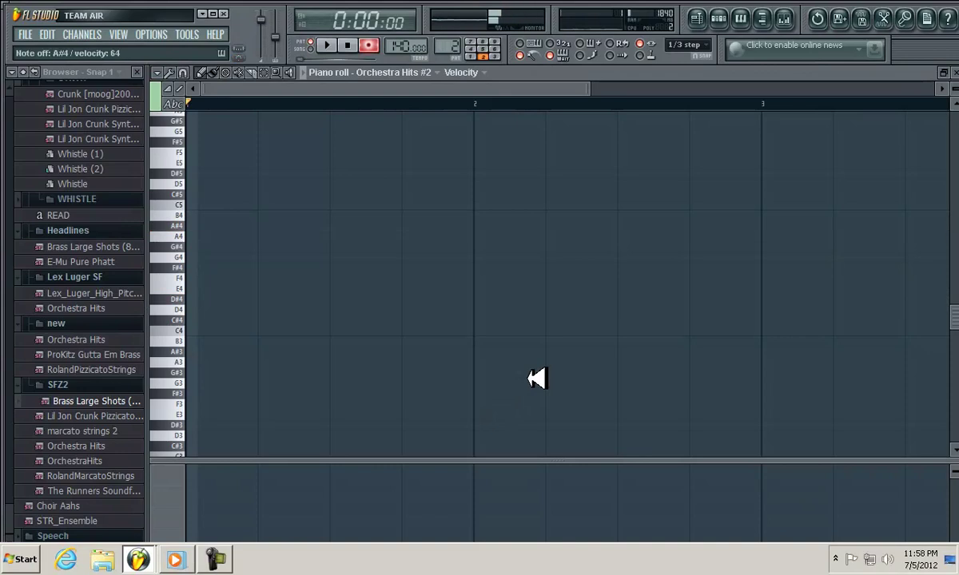
pyautogui.click(327, 45)
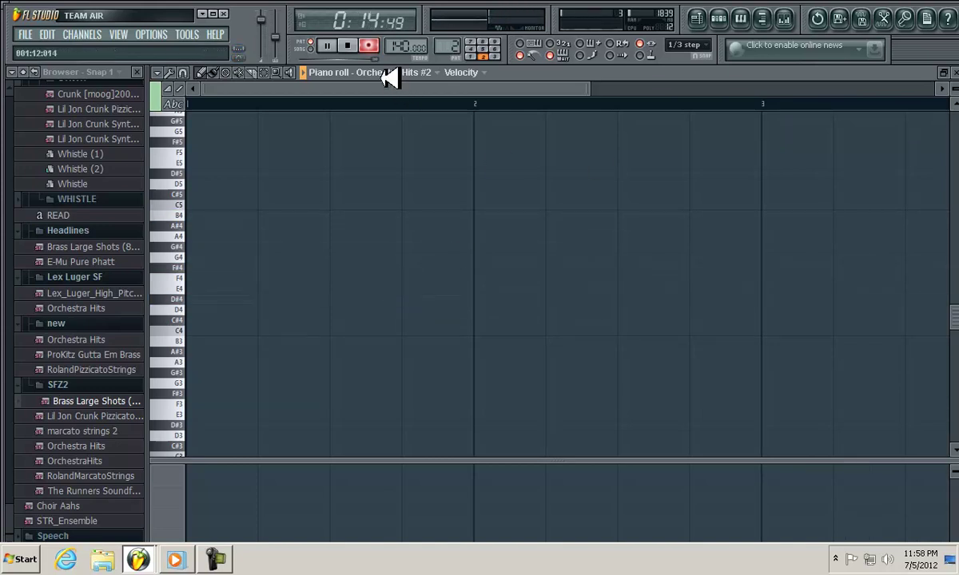
pyautogui.click(348, 45)
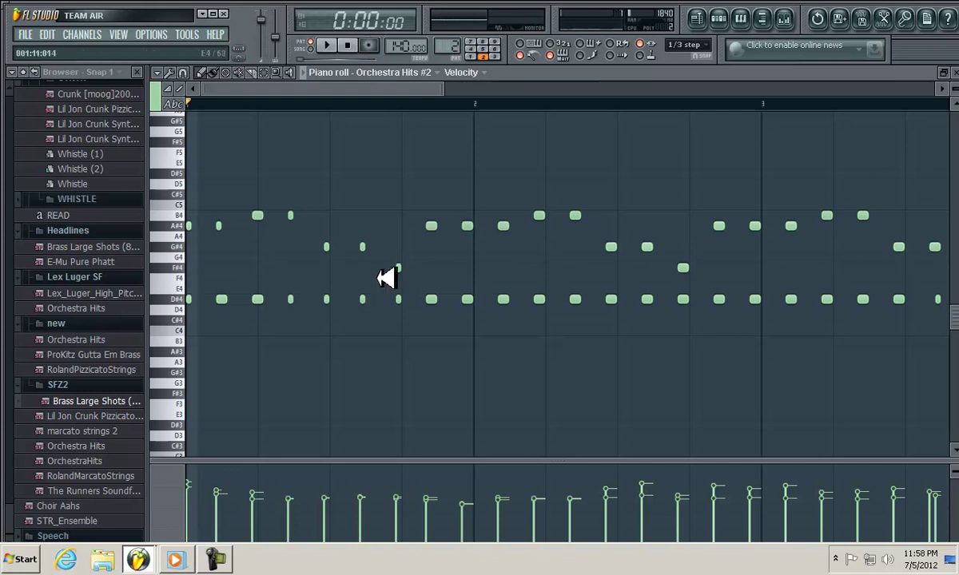
# Quantize the recorded Orchestra Hits #2 notes and level all their velocities to one even height during playback.
pyautogui.hotkey('alt', 'q')
pyautogui.click(531, 361)
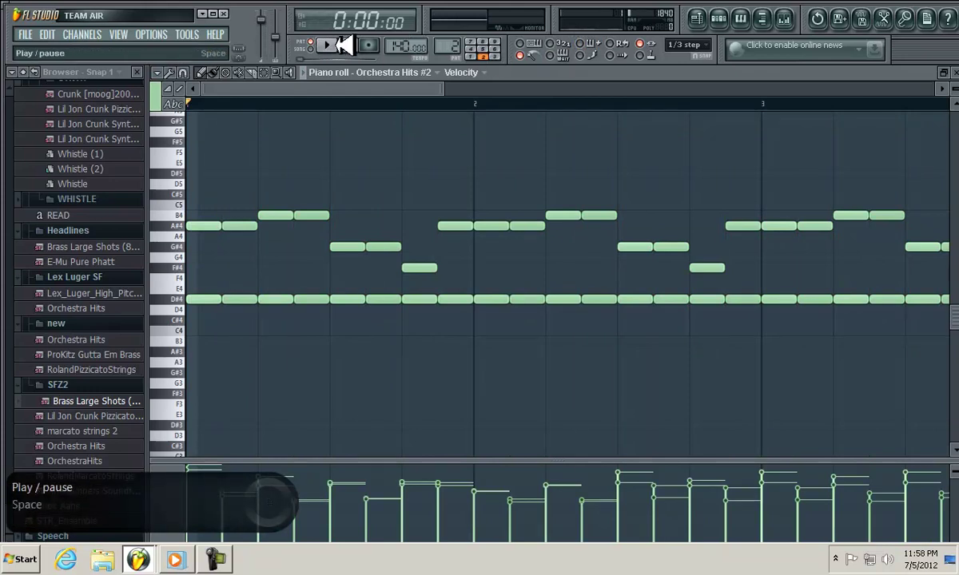
pyautogui.click(330, 46)
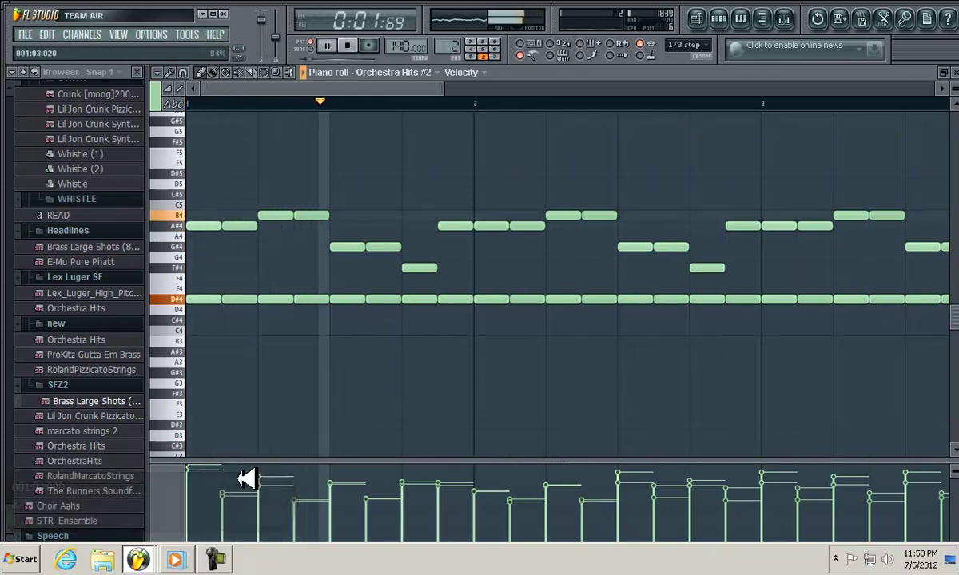
pyautogui.click(193, 485)
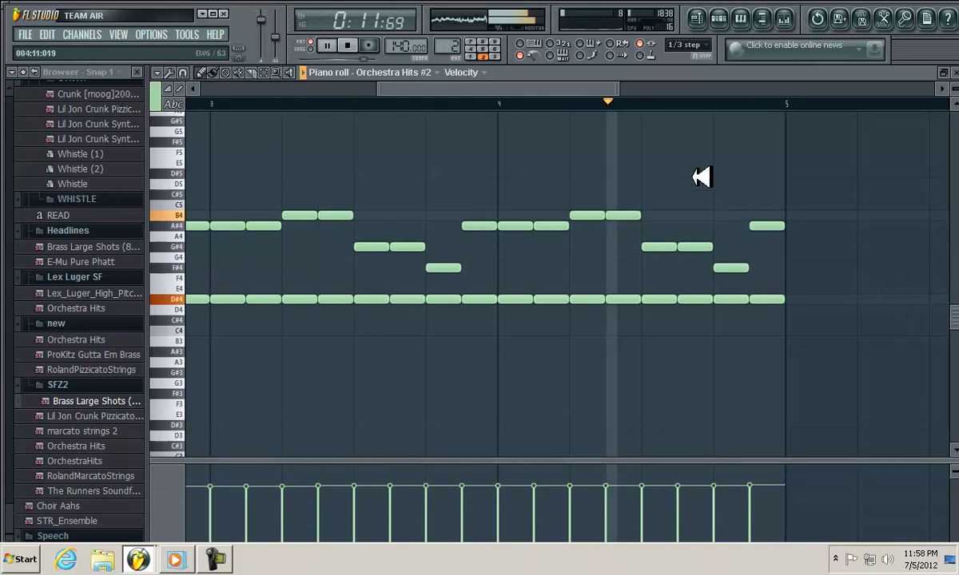
pyautogui.moveTo(574, 89); pyautogui.dragTo(332, 84)
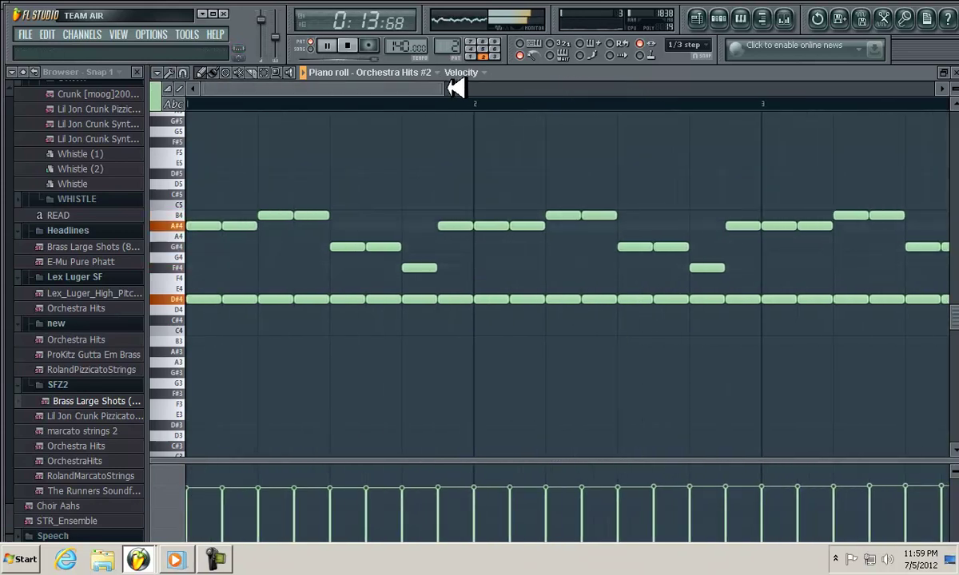
# Select all Orchestra Hits #2 notes, shorten them together to about half their length, and stop playback.
pyautogui.moveTo(450, 90); pyautogui.dragTo(606, 103)
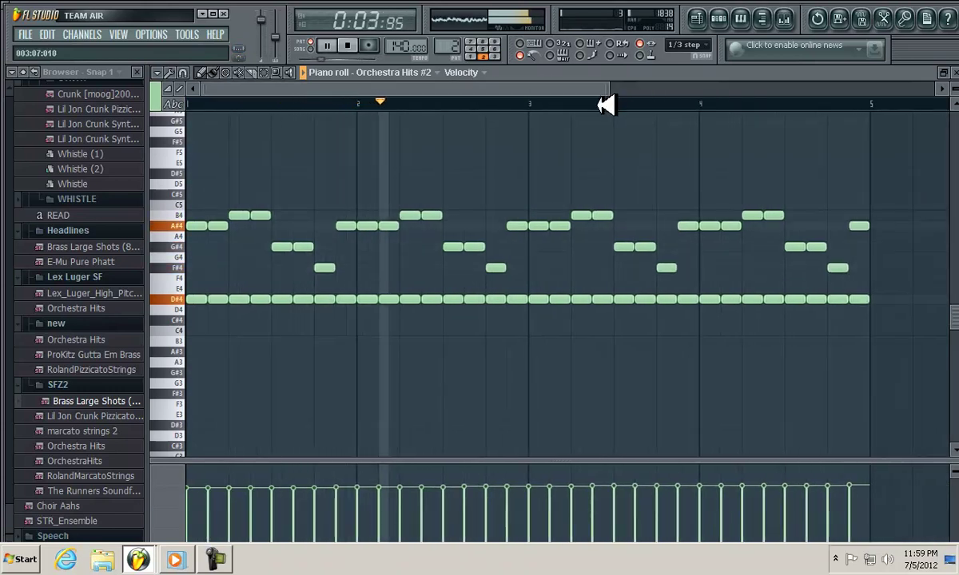
pyautogui.hotkey('ctrl', 'a')
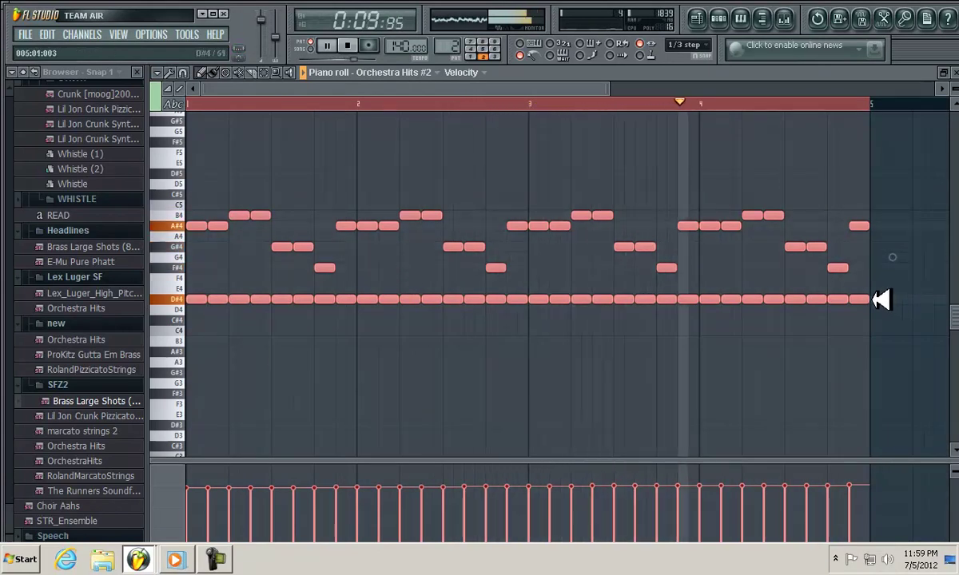
pyautogui.moveTo(883, 300); pyautogui.dragTo(868, 303)
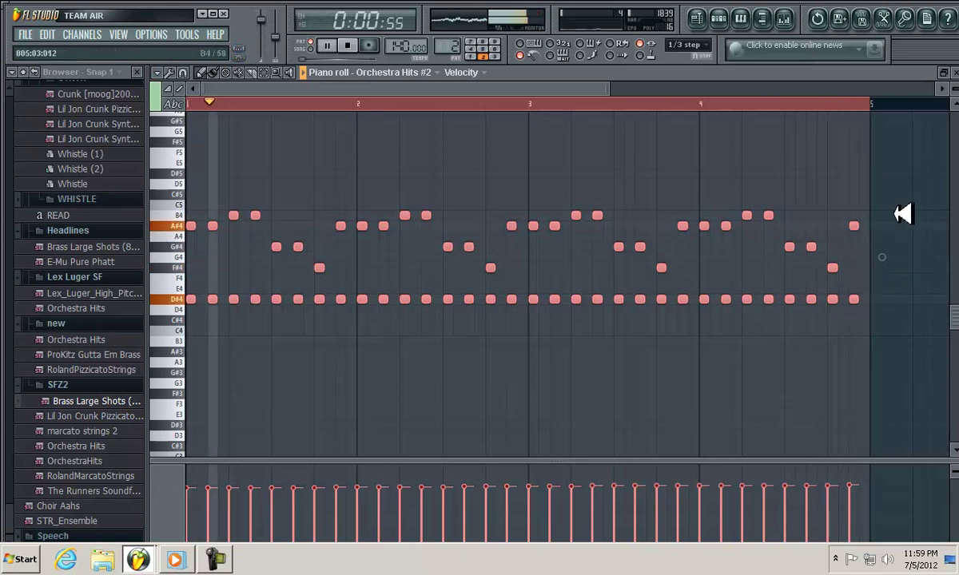
pyautogui.click(352, 45)
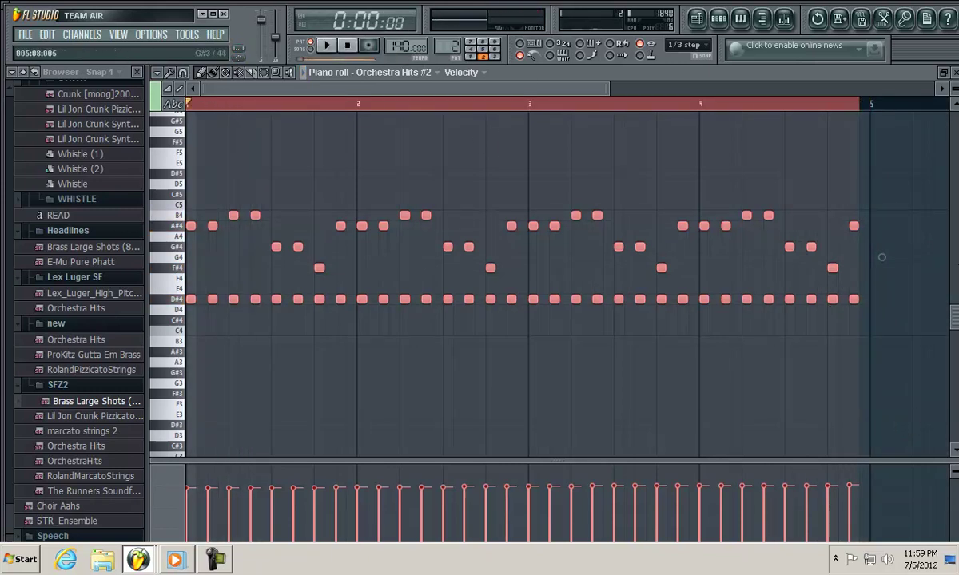
# Copy the Orchestra Hits #2 notes into the piano roll of the second marcato strings 2 channel.
pyautogui.press('Escape')
pyautogui.rightClick(524, 242)
pyautogui.click(605, 242)
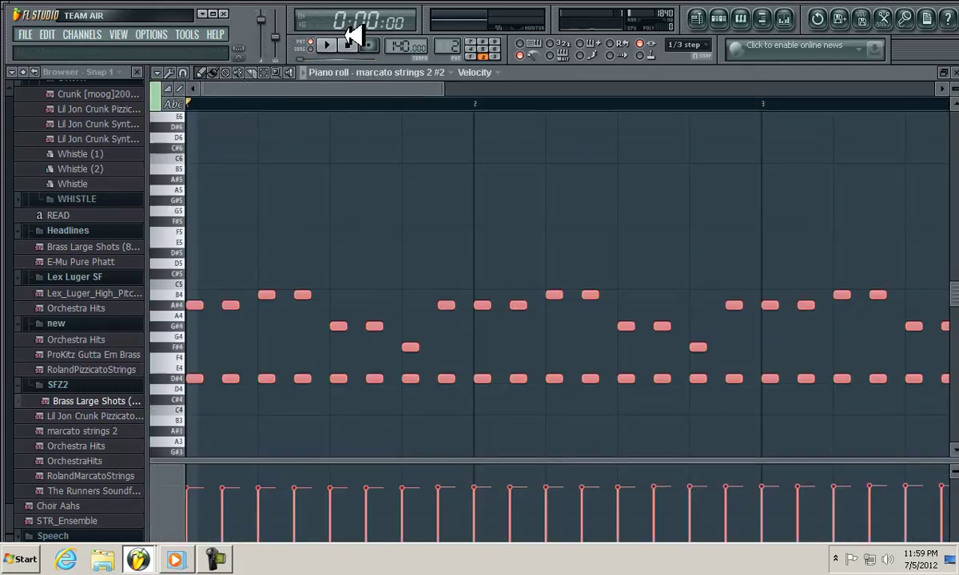
# Try the second marcato strings notes one octave higher during playback, and move them back to their original pitch.
pyautogui.click(330, 45)
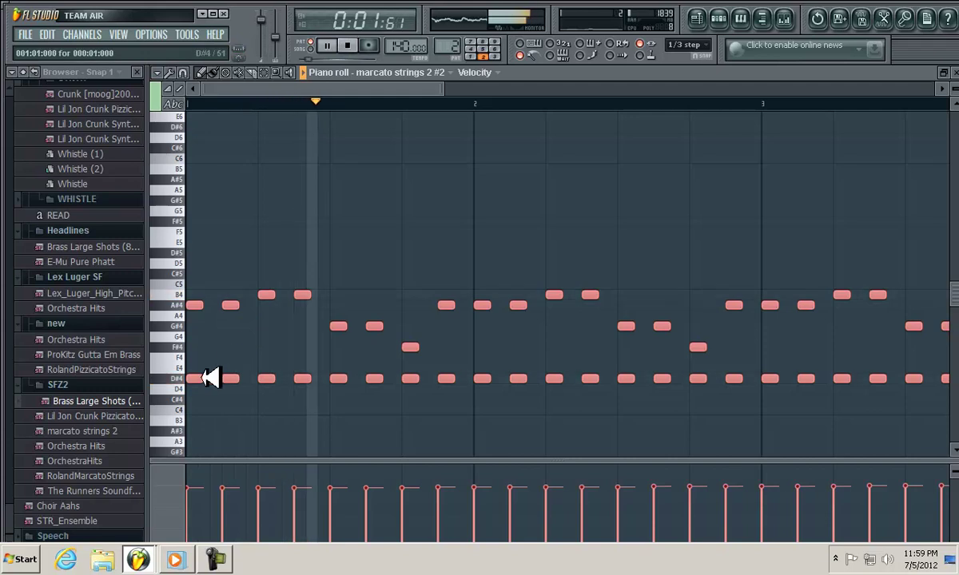
pyautogui.moveTo(199, 376); pyautogui.dragTo(183, 250)
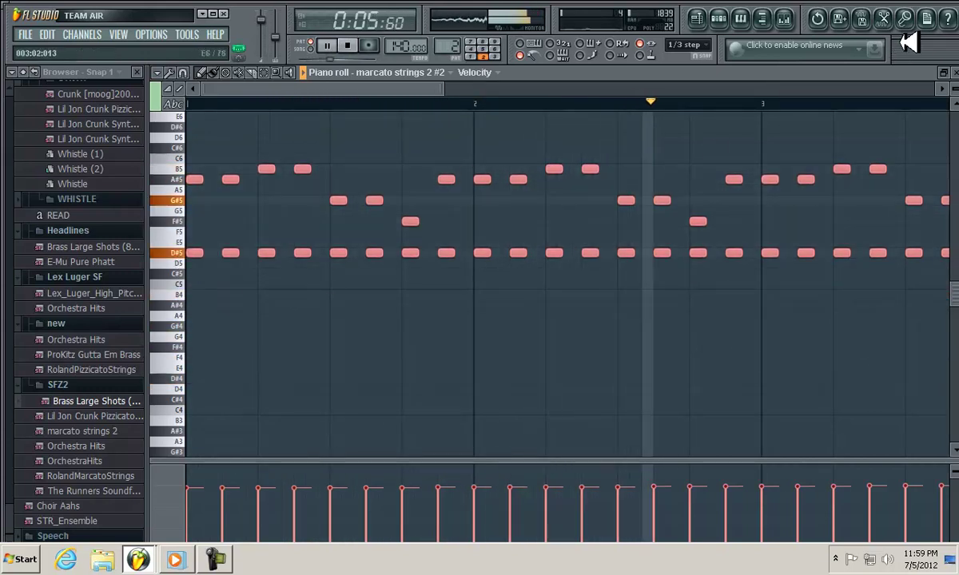
pyautogui.click(719, 18)
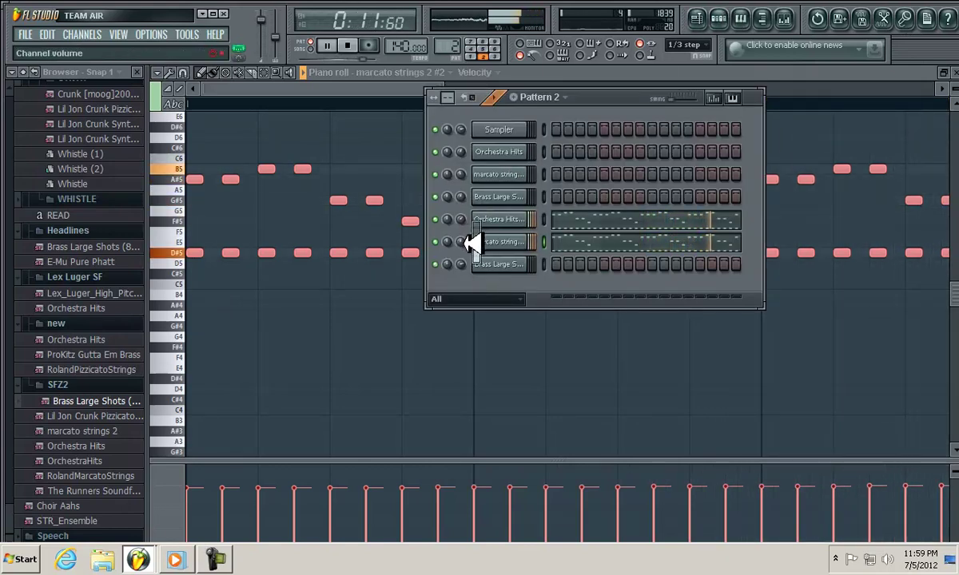
pyautogui.moveTo(193, 250); pyautogui.dragTo(194, 378)
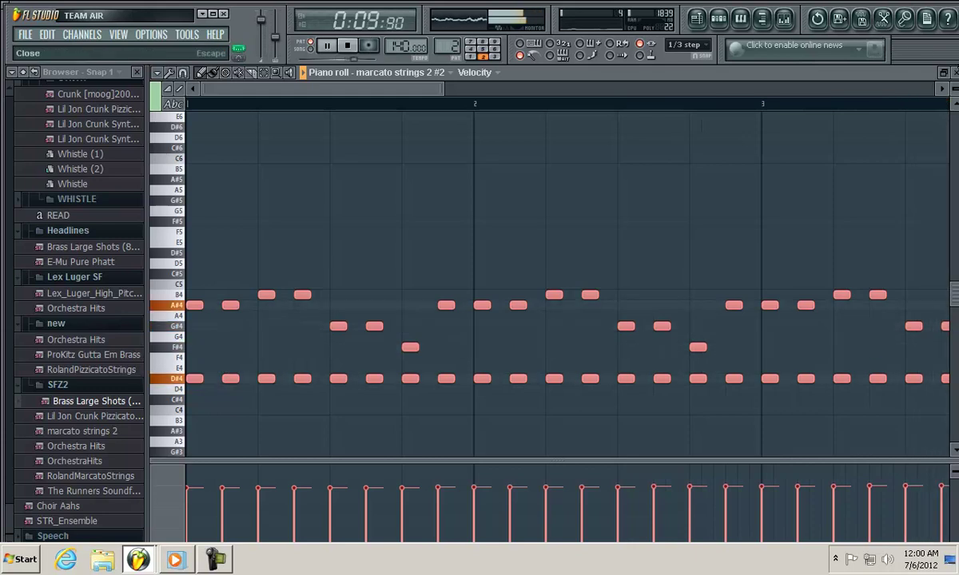
# Paste the same notes into the second Brass Large Shots channel, lower its volume during playback, and stop the pattern.
pyautogui.click(955, 72)
pyautogui.rightClick(499, 264)
pyautogui.click(615, 263)
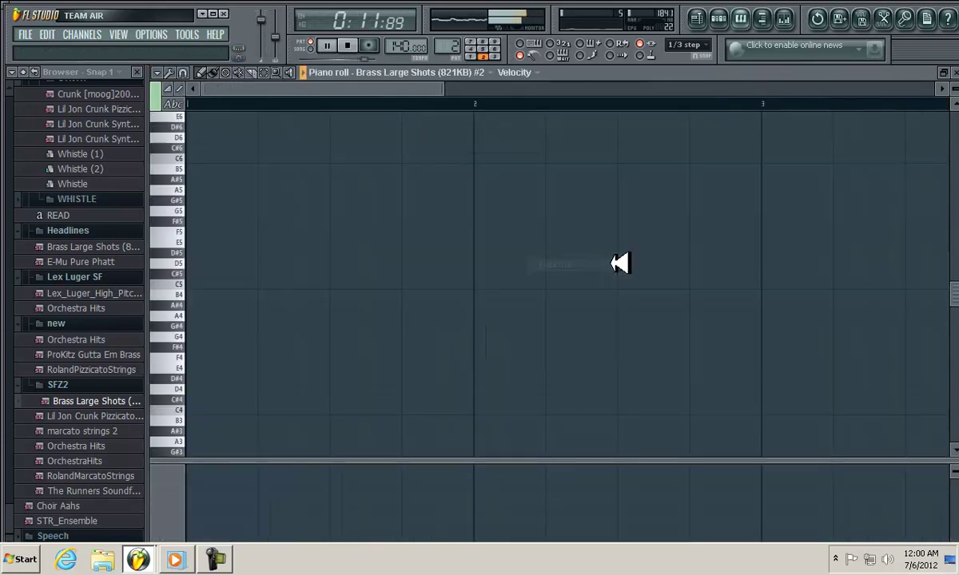
pyautogui.press('space')
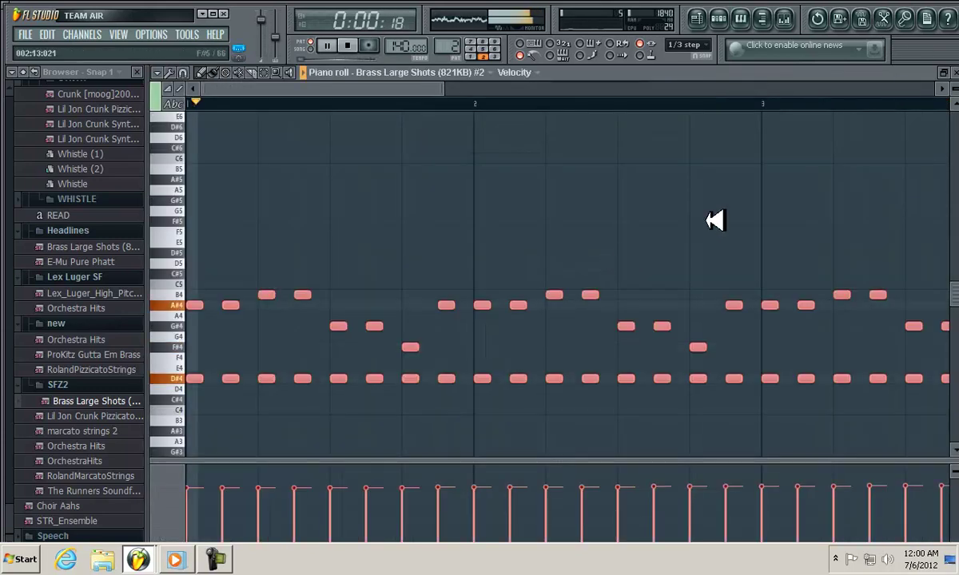
pyautogui.click(954, 72)
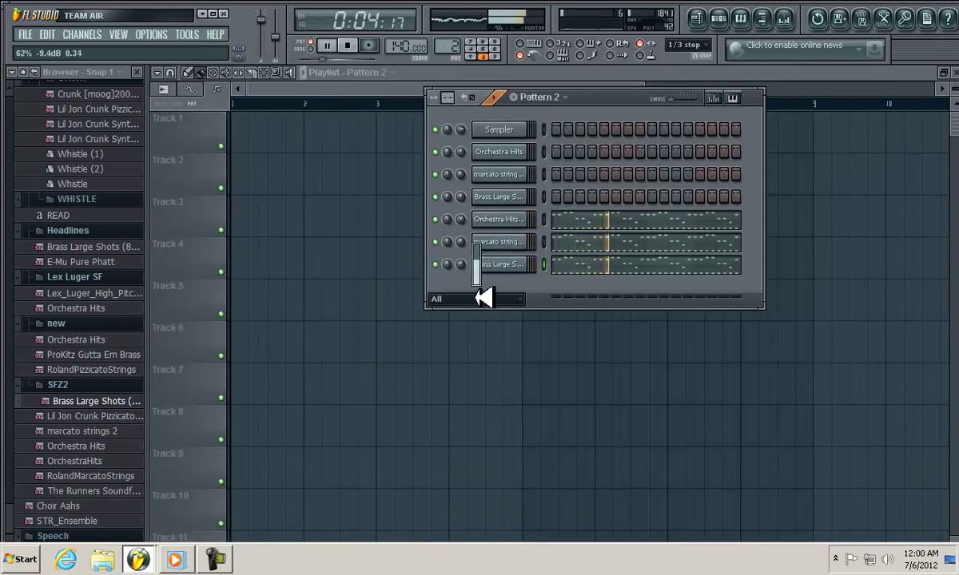
pyautogui.moveTo(477, 303); pyautogui.dragTo(477, 305)
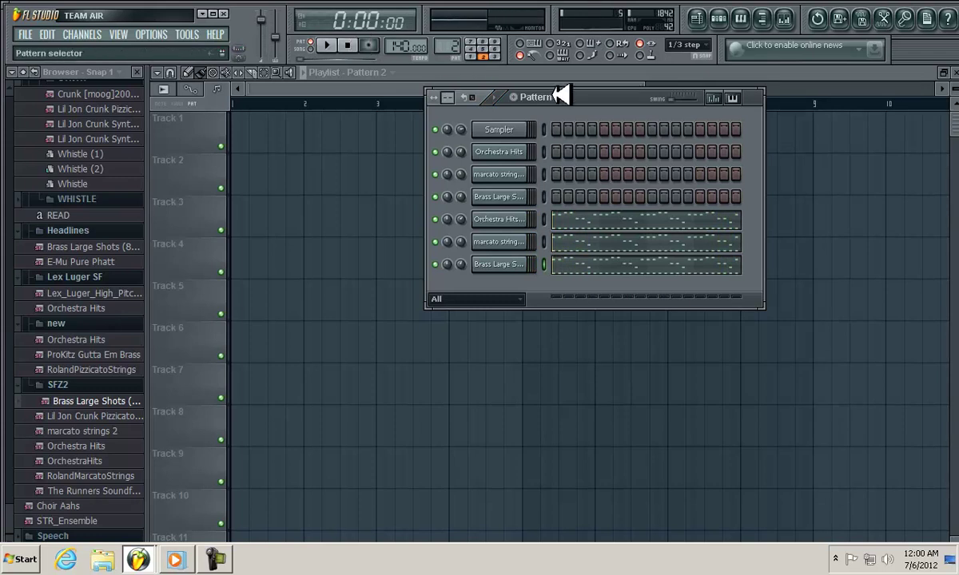
# Switch to Windows Media Player and seek through the paused reference song, near its end and around its middle.
pyautogui.moveTo(587, 96); pyautogui.dragTo(433, 210)
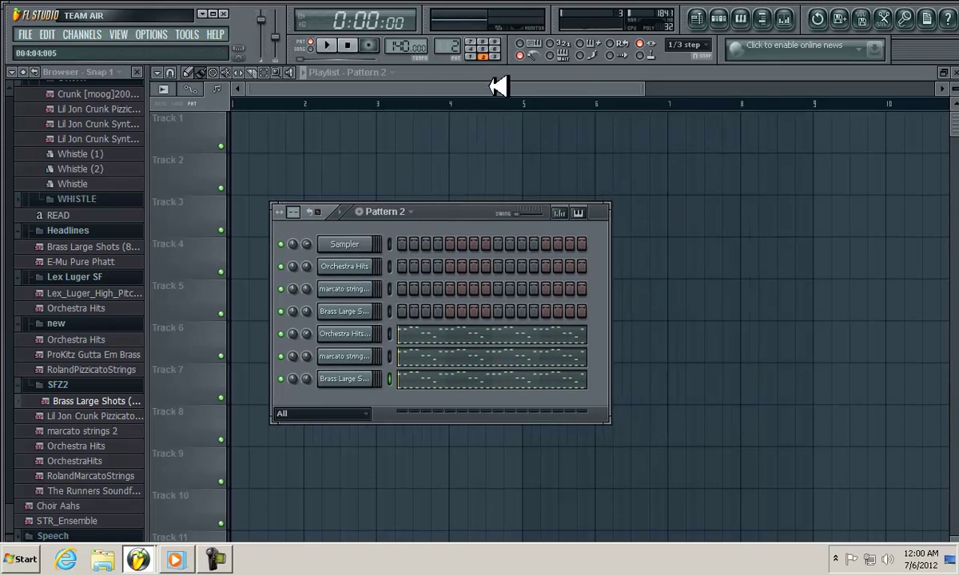
pyautogui.moveTo(645, 89); pyautogui.dragTo(935, 89)
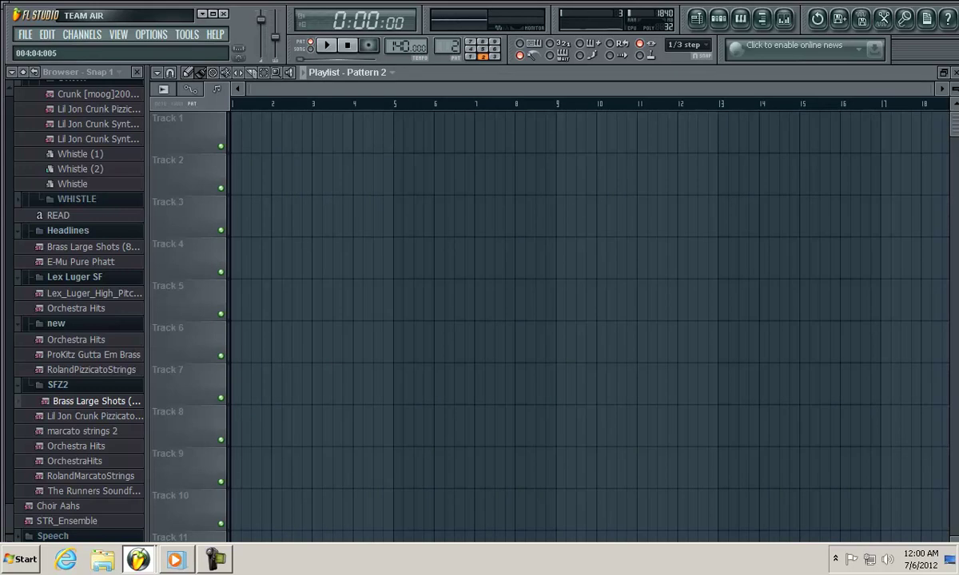
pyautogui.click(186, 566)
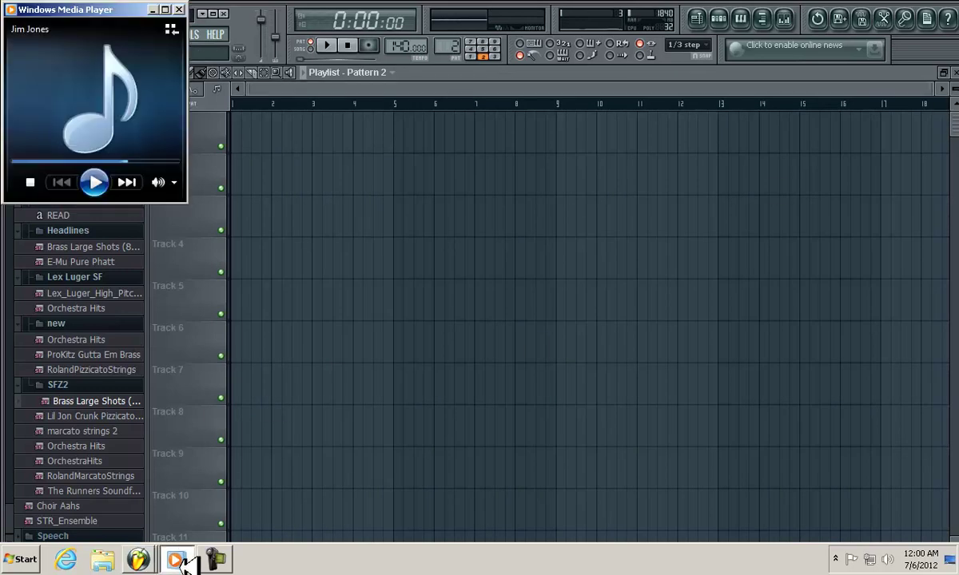
pyautogui.click(177, 161)
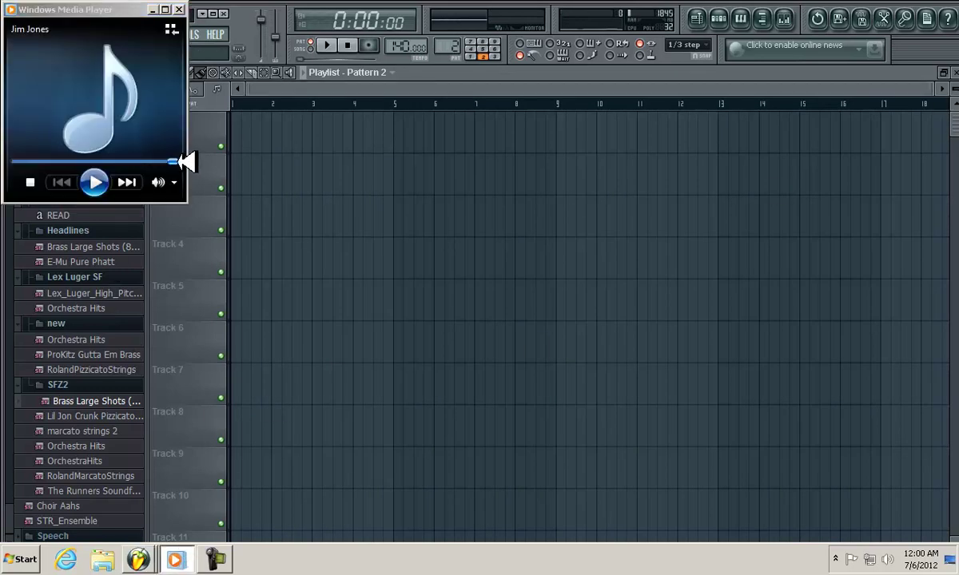
pyautogui.click(98, 164)
# Return to FL Studio, select Pattern 1, and paint its clips back to back along Track 1 of the playlist up to bar 29.
pyautogui.click(727, 17)
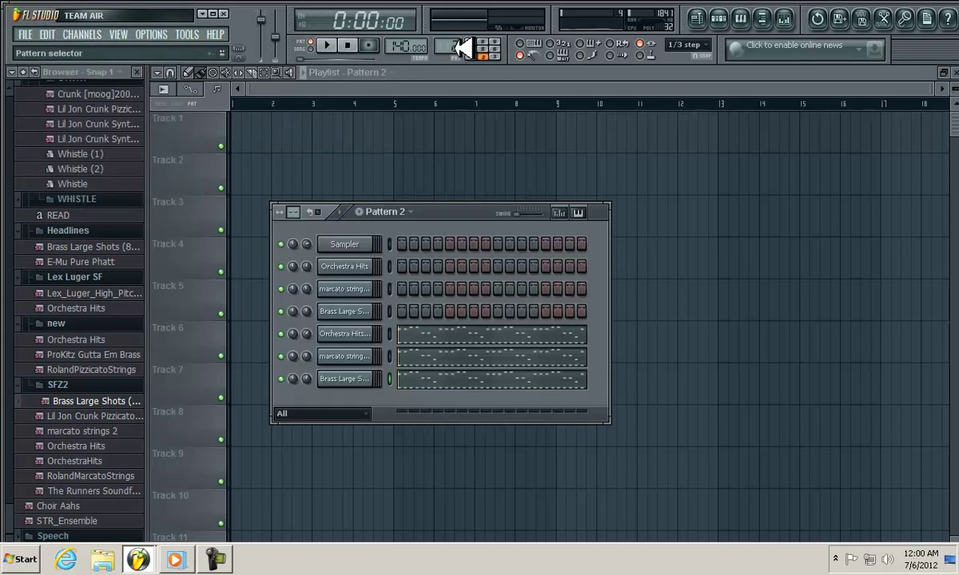
pyautogui.scroll(-1, 464, 46)
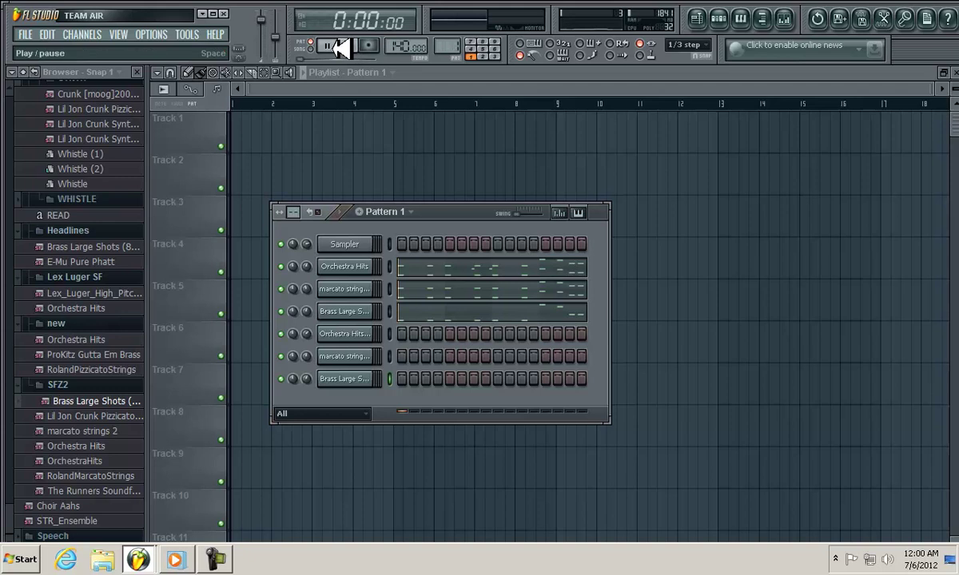
pyautogui.click(351, 46)
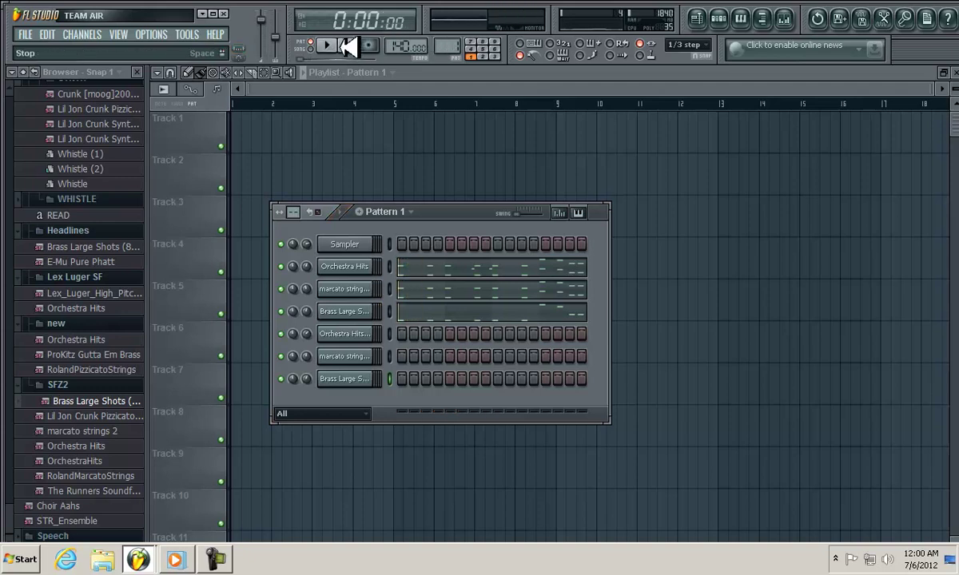
pyautogui.moveTo(245, 130); pyautogui.dragTo(429, 127)
pyautogui.moveTo(509, 127); pyautogui.dragTo(957, 131)
pyautogui.moveTo(542, 119); pyautogui.dragTo(489, 120)
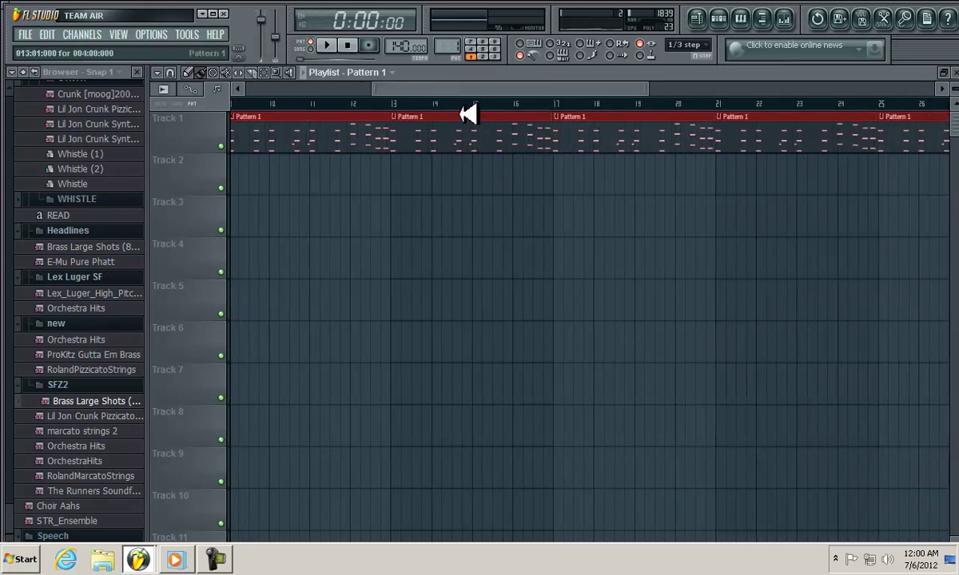
pyautogui.moveTo(448, 83); pyautogui.dragTo(748, 90)
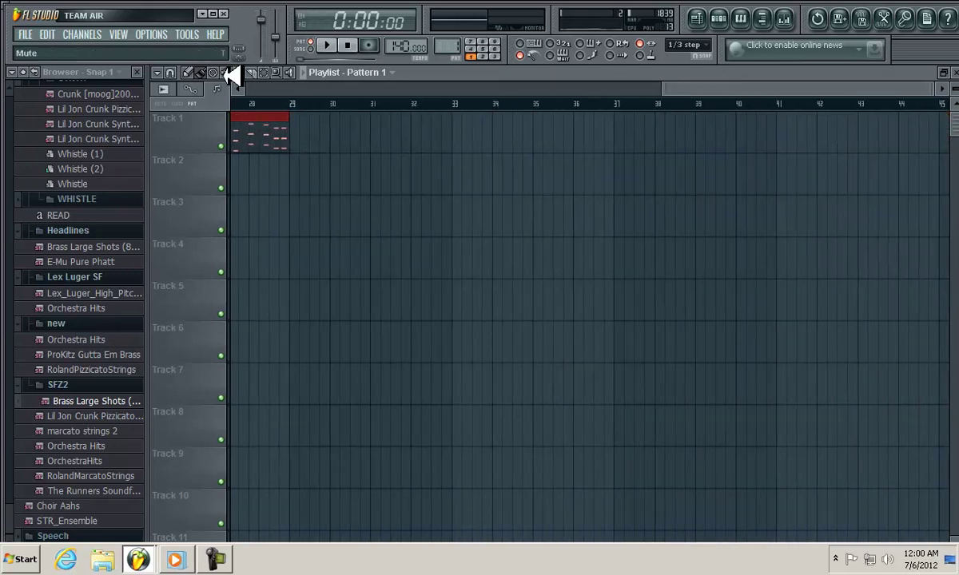
# Set the playlist snap to Line and continue painting Pattern 1 clips along Track 1 from bar 29 up to bar 69.
pyautogui.click(705, 45)
pyautogui.click(704, 60)
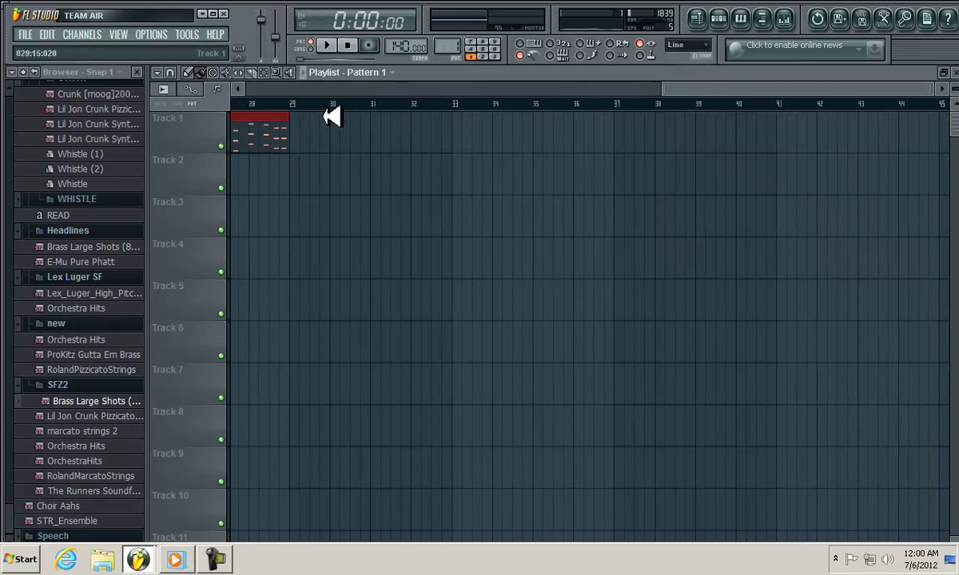
pyautogui.moveTo(300, 134); pyautogui.dragTo(947, 134)
pyautogui.click(918, 105)
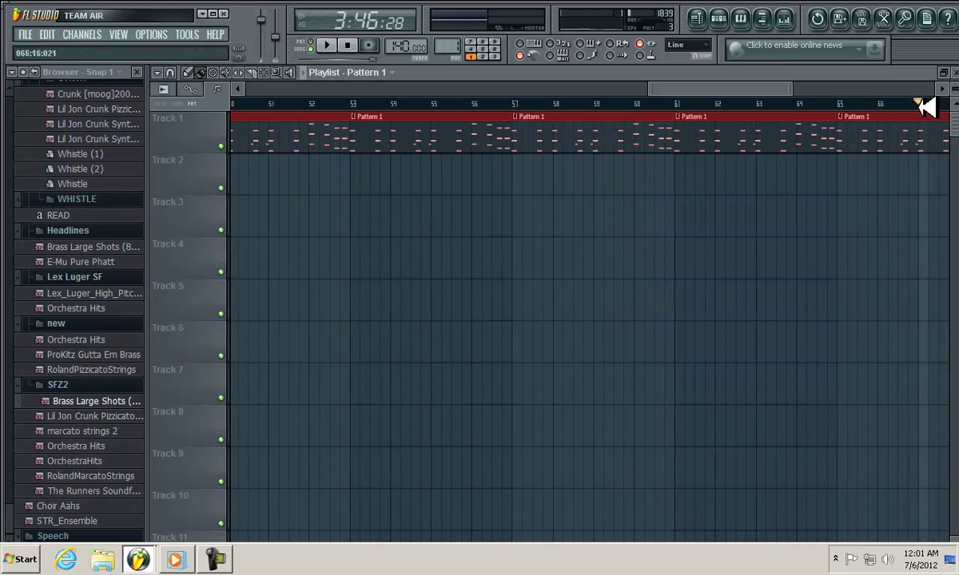
pyautogui.moveTo(736, 87); pyautogui.dragTo(817, 86)
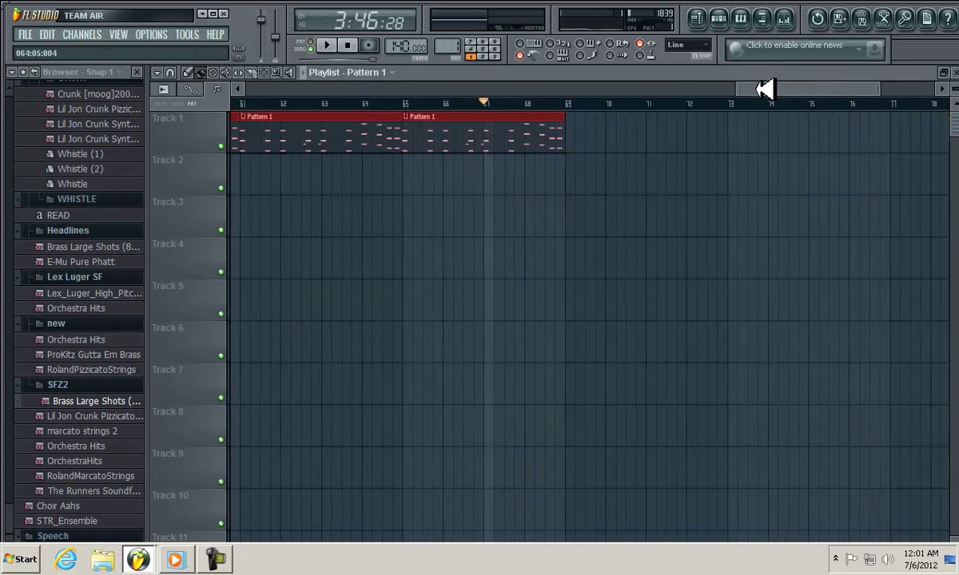
pyautogui.click(554, 104)
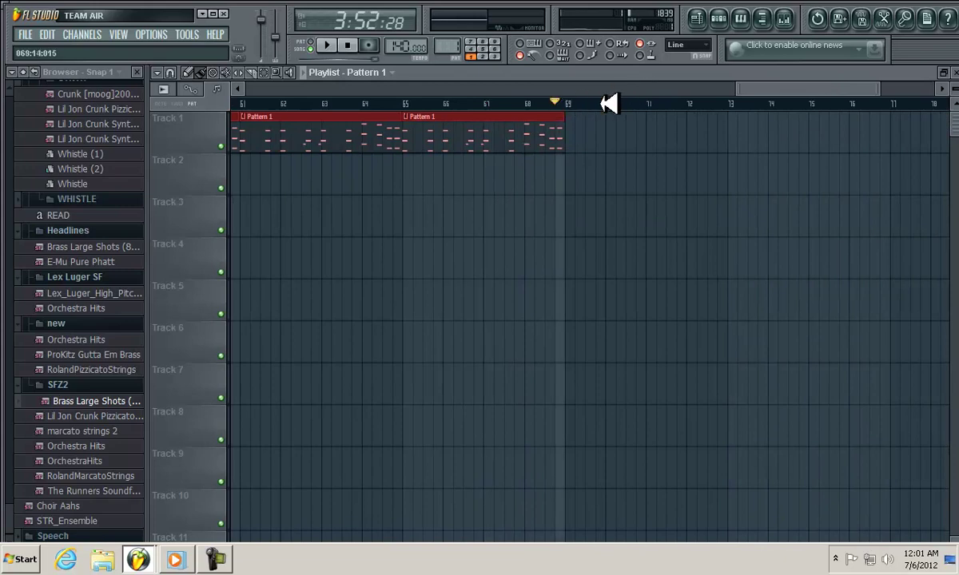
# Select Pattern 2 and paint its clips back to back along Track 2 from bar 1 up to bar 69.
pyautogui.moveTo(775, 87); pyautogui.dragTo(267, 86)
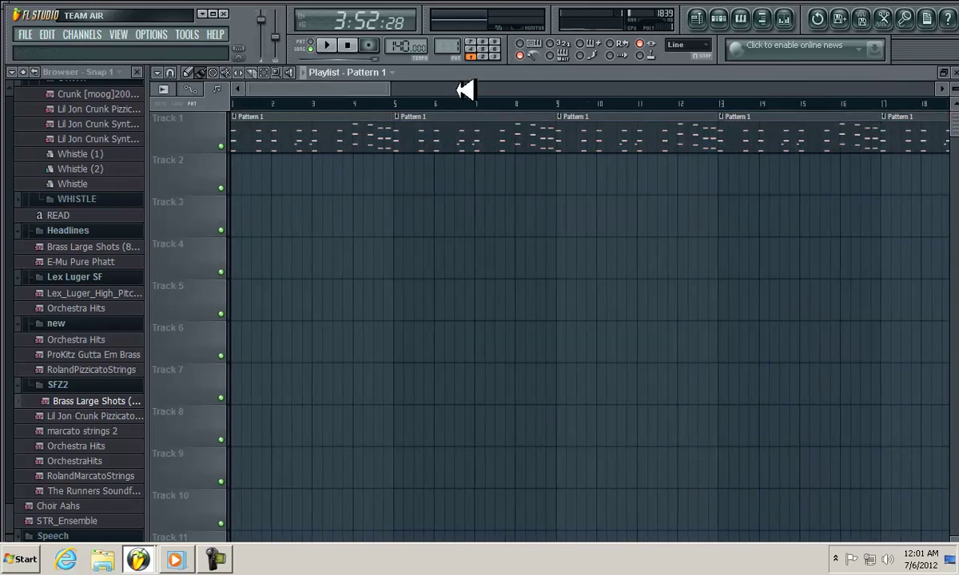
pyautogui.moveTo(402, 89); pyautogui.dragTo(947, 87)
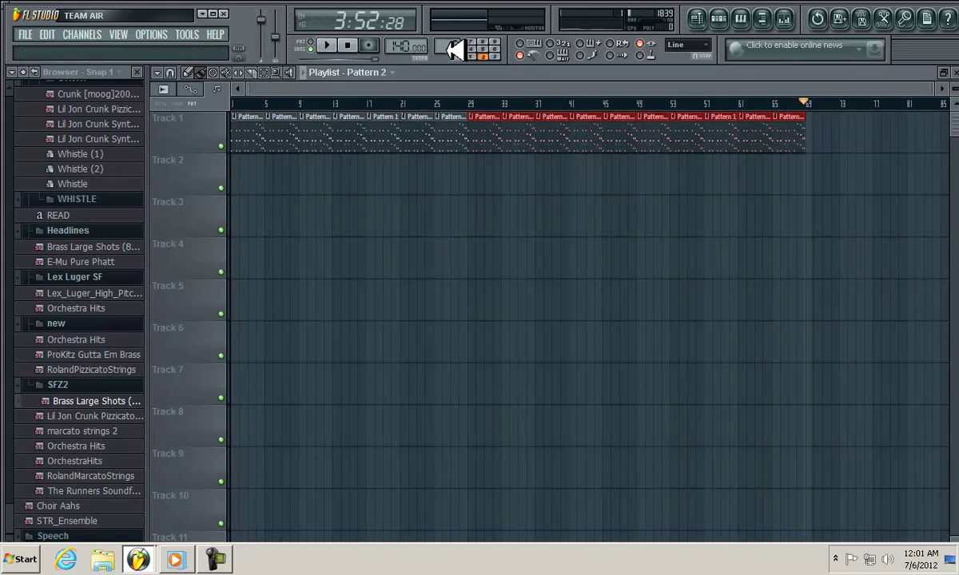
pyautogui.moveTo(239, 174); pyautogui.dragTo(797, 179)
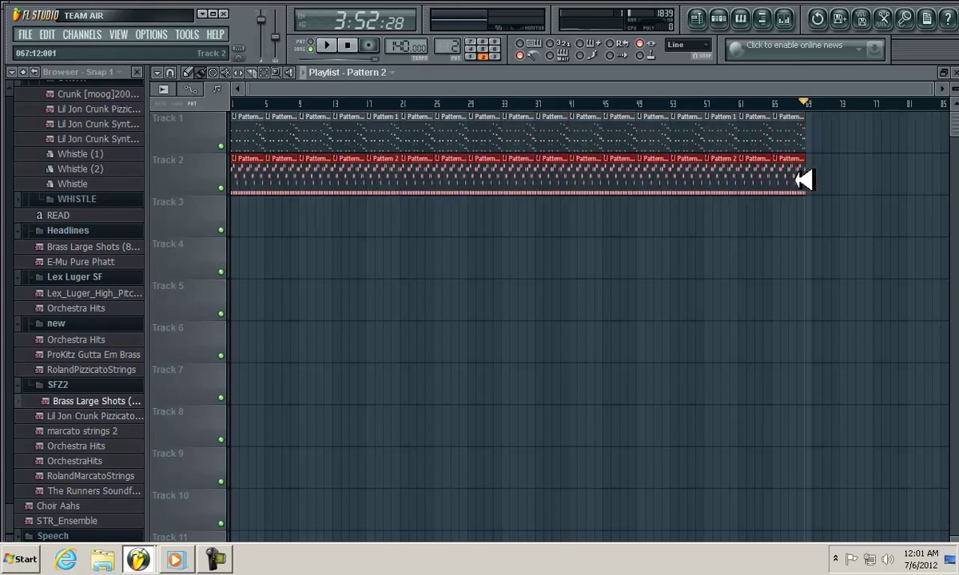
# Play the arrangement of both patterns from the start with the channel rack shown, and stop playback.
pyautogui.click(240, 104)
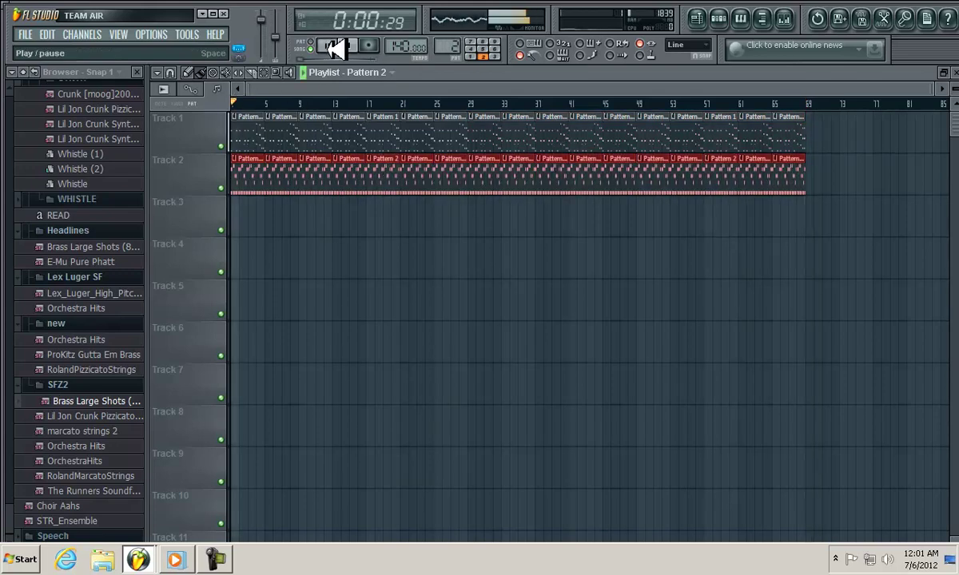
pyautogui.click(723, 20)
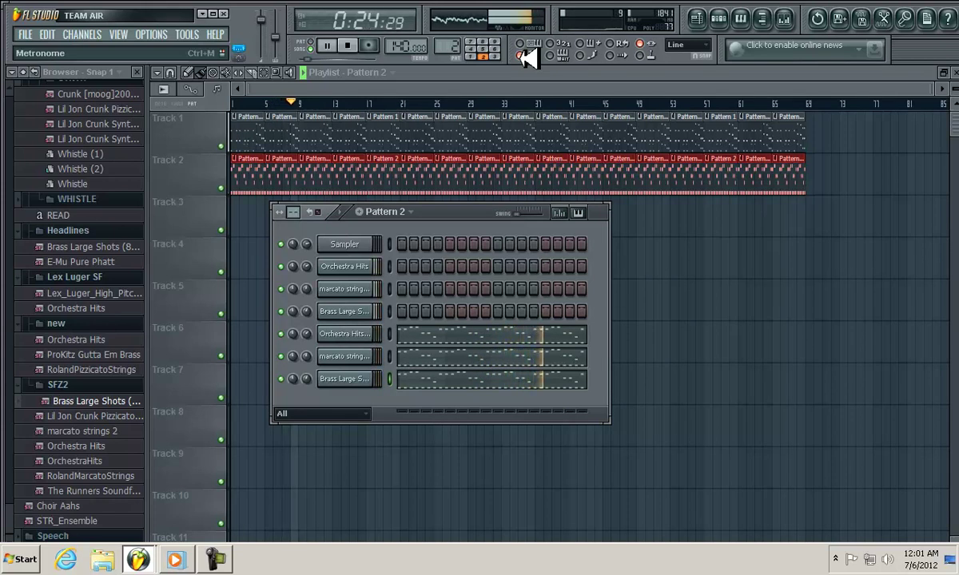
pyautogui.press('space')
pyautogui.click(216, 561)
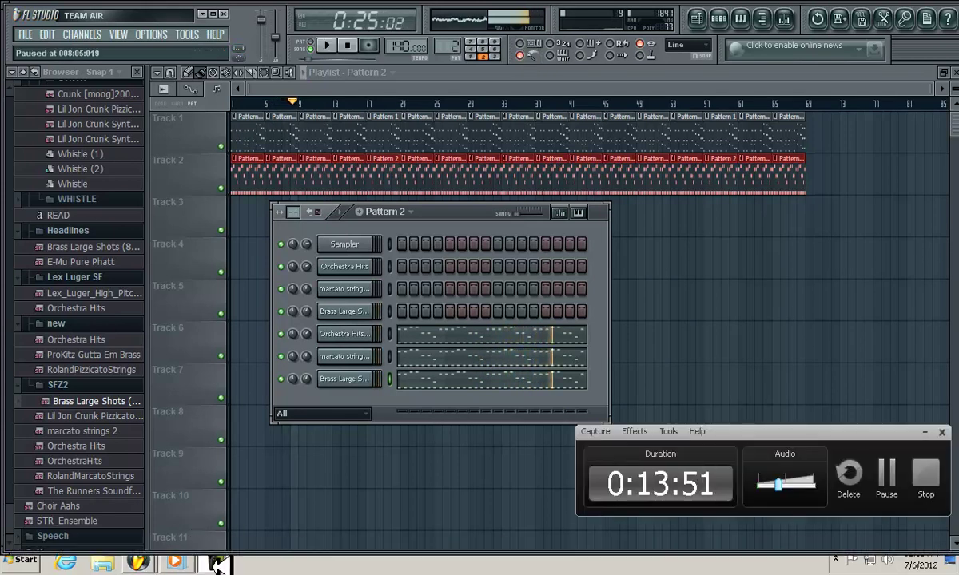
pyautogui.click(220, 561)
pyautogui.press('space')
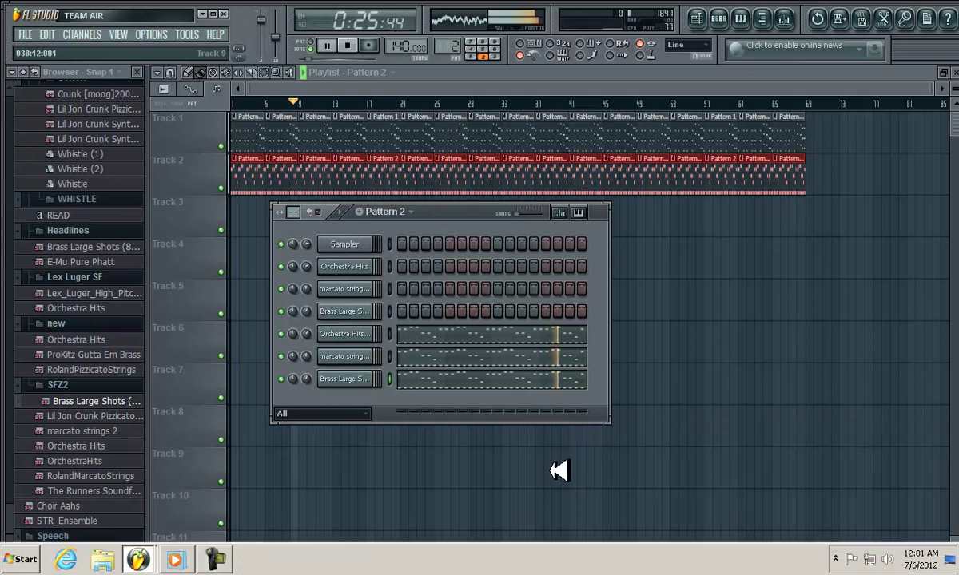
pyautogui.click(349, 45)
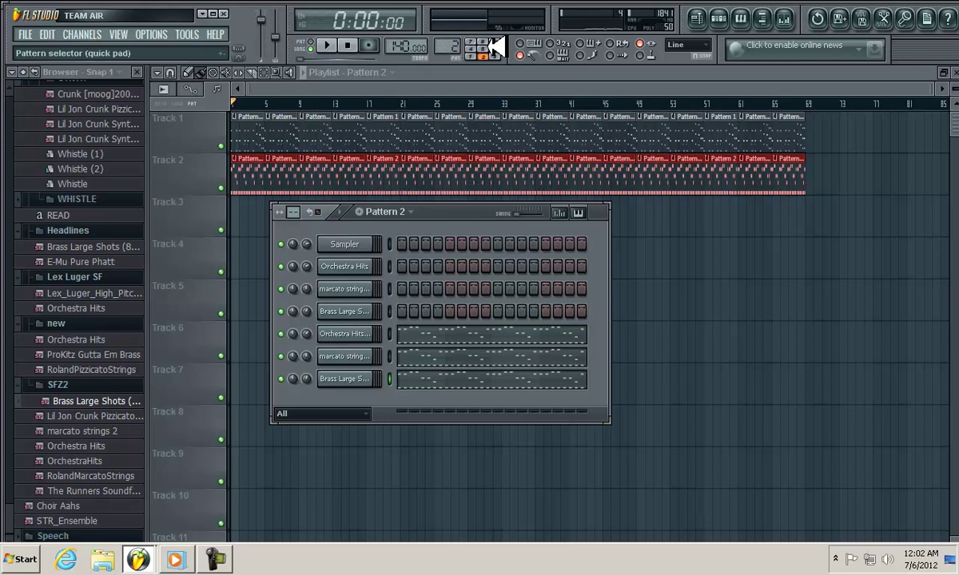
# Select the empty Pattern 3, switch to Windows Media Player, and play an earlier part of the reference song before pausing it.
pyautogui.scroll(1, 460, 45)
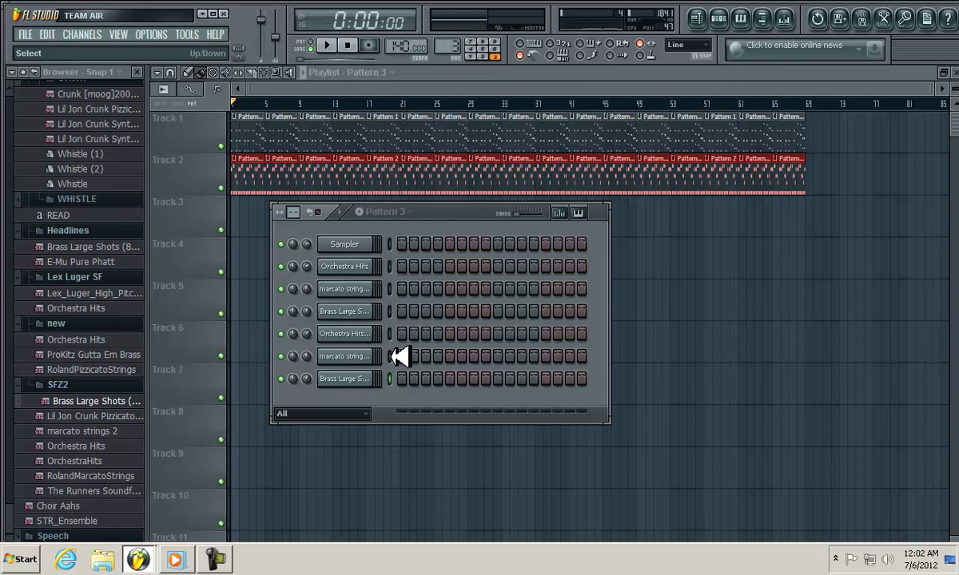
pyautogui.click(175, 558)
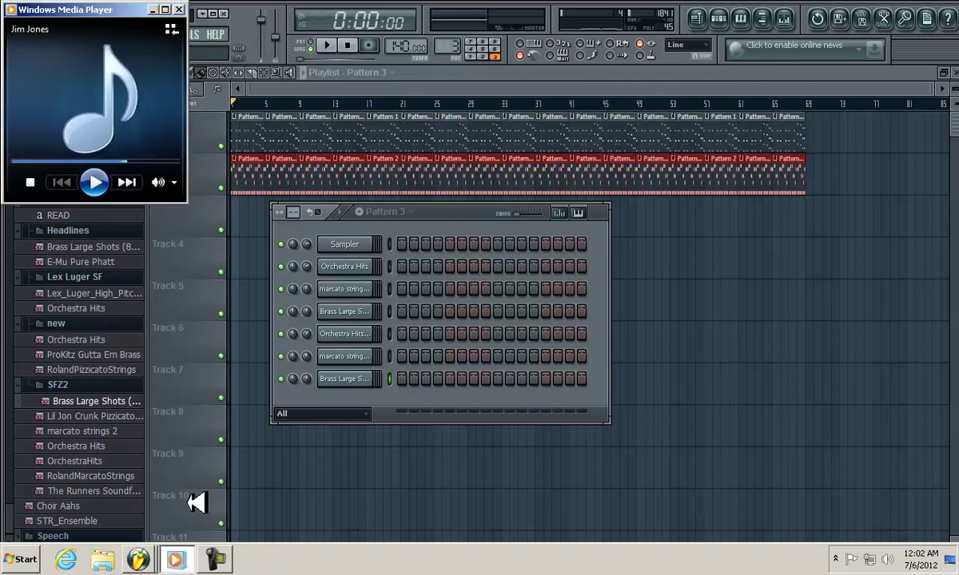
pyautogui.click(96, 180)
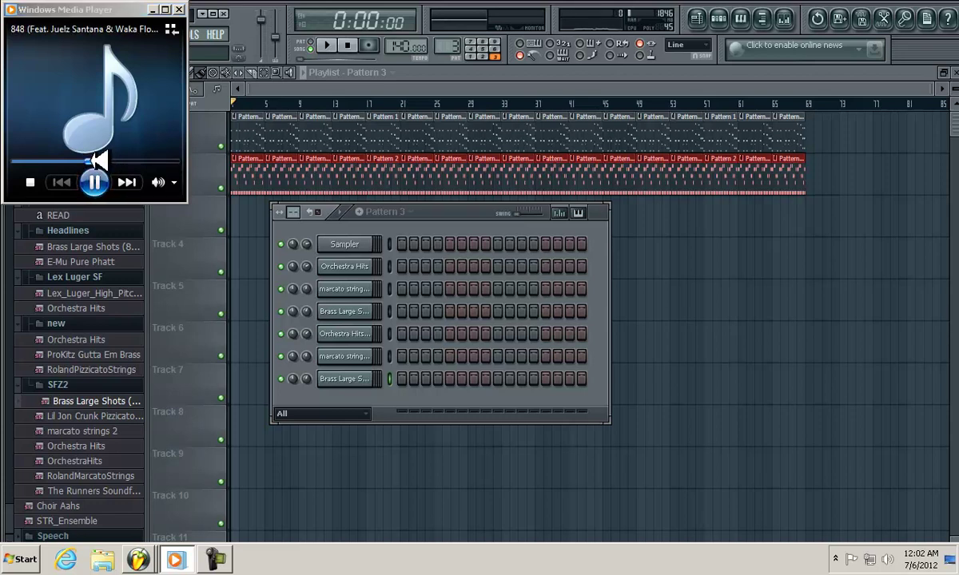
pyautogui.moveTo(62, 160); pyautogui.dragTo(51, 161)
pyautogui.click(96, 180)
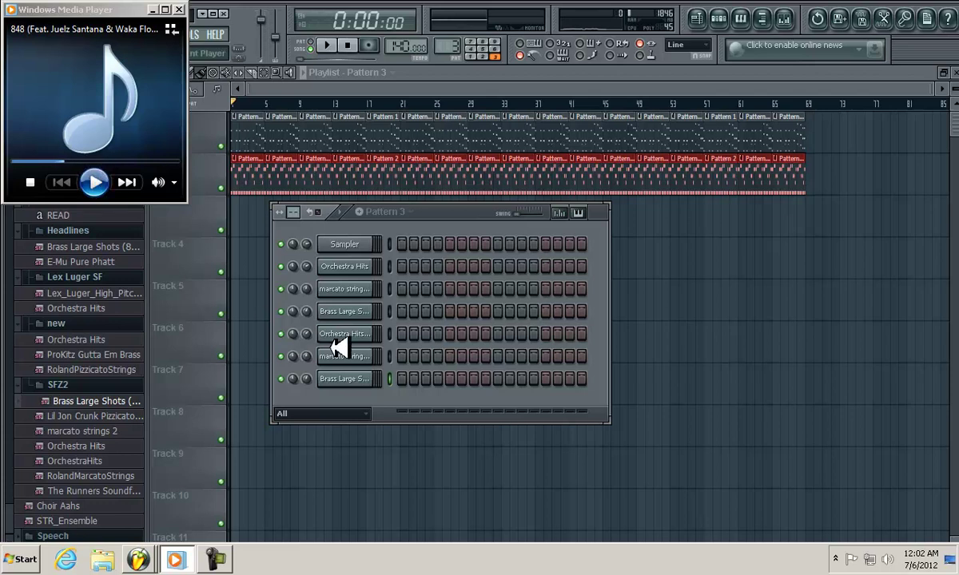
# Return to FL Studio, clone the second Orchestra Hits channel, and open the clone's piano roll.
pyautogui.rightClick(359, 334)
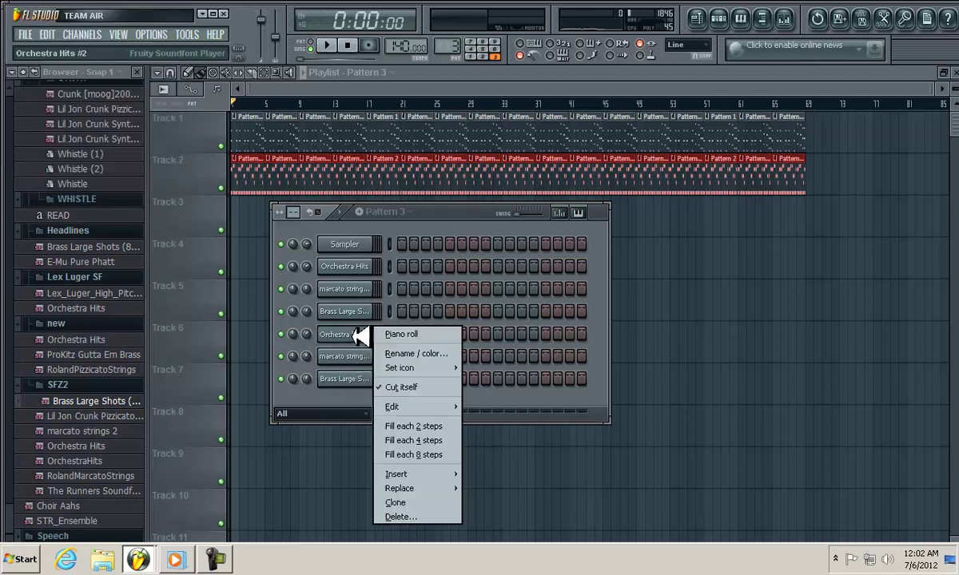
pyautogui.click(435, 501)
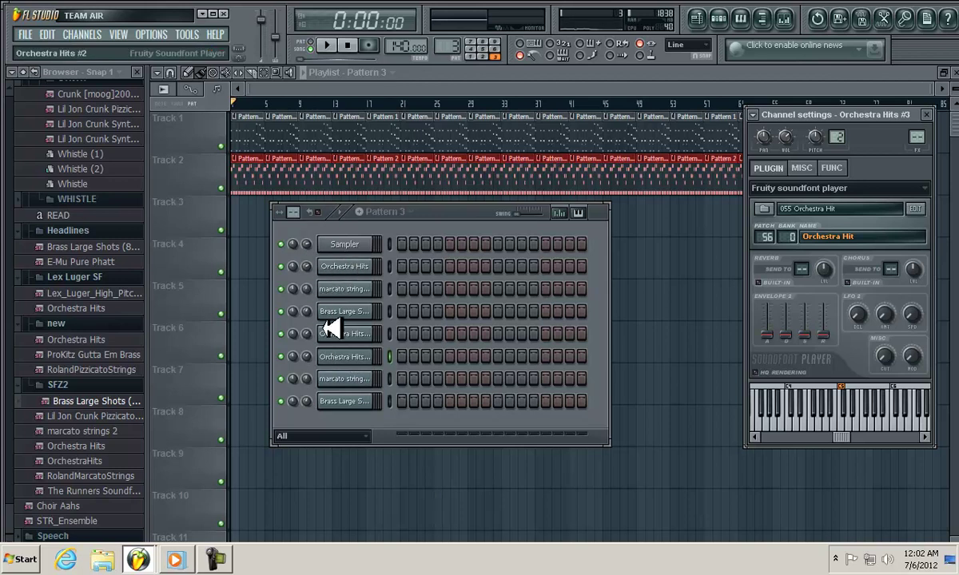
pyautogui.rightClick(354, 357)
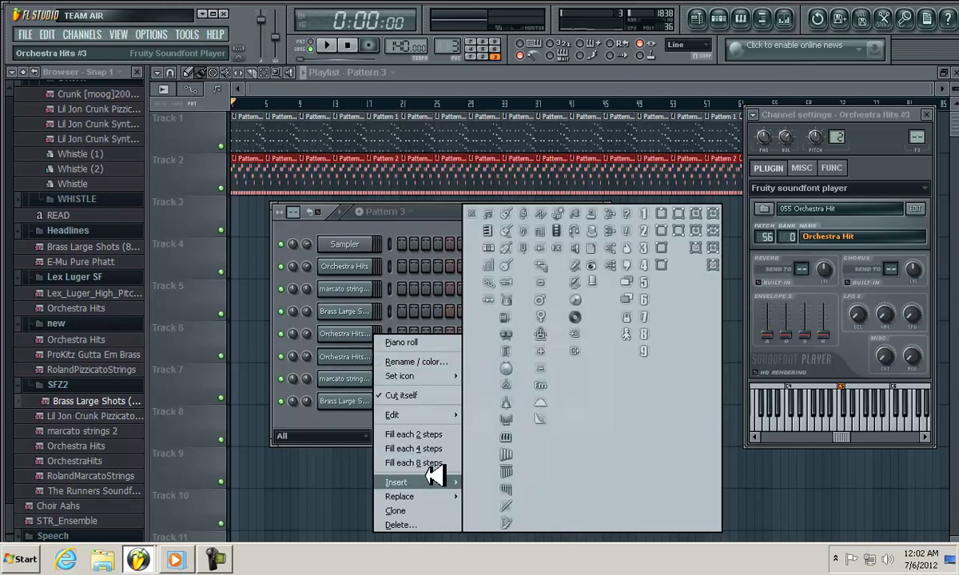
pyautogui.click(402, 342)
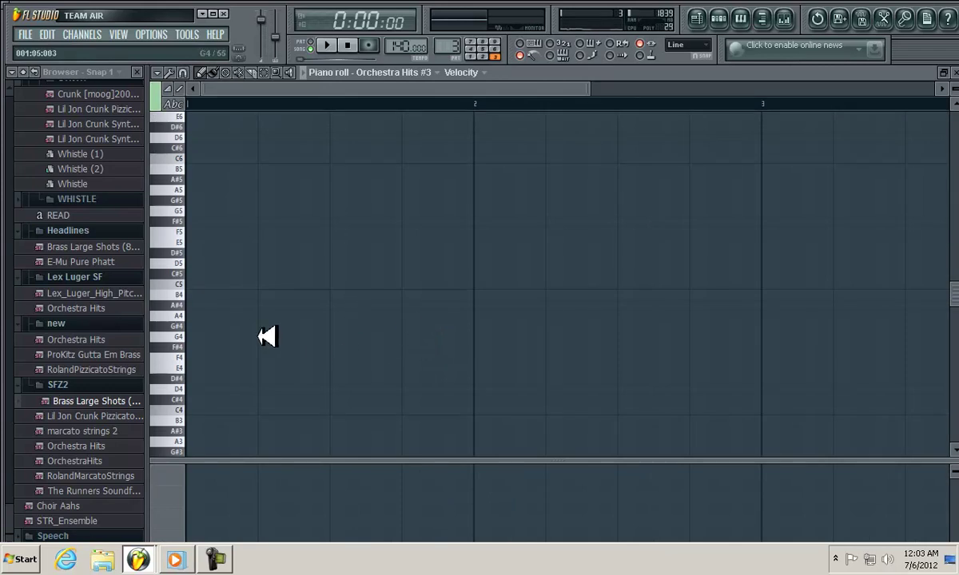
# Audition melody notes around D#5 on the cloned Orchestra Hits channel without recording them.
pyautogui.click(197, 184)
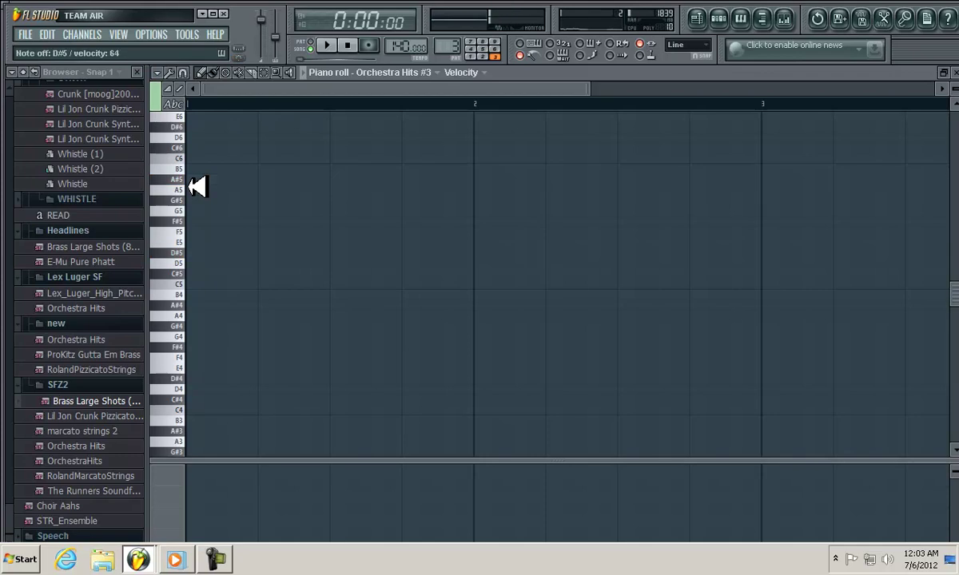
pyautogui.click(198, 186)
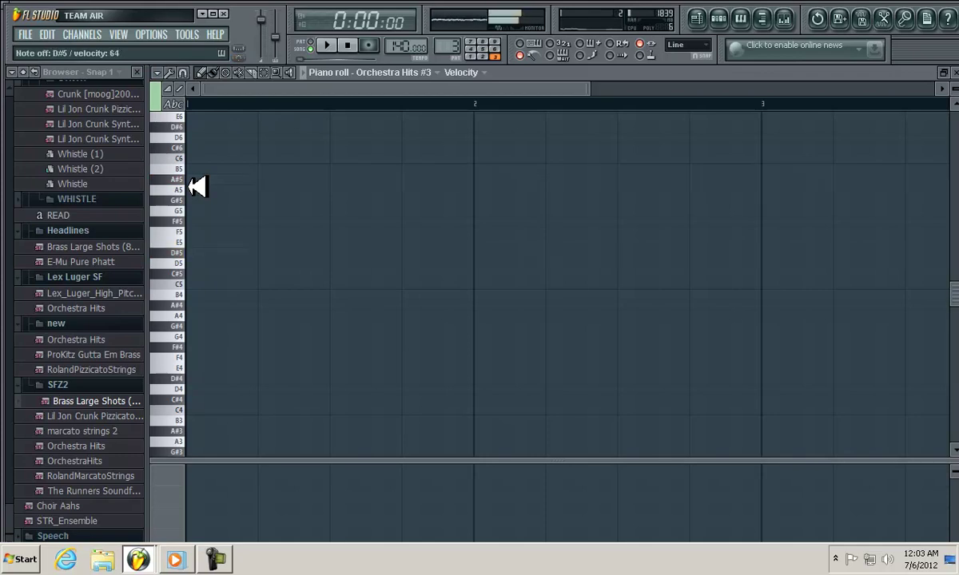
pyautogui.click(197, 185)
pyautogui.click(197, 186)
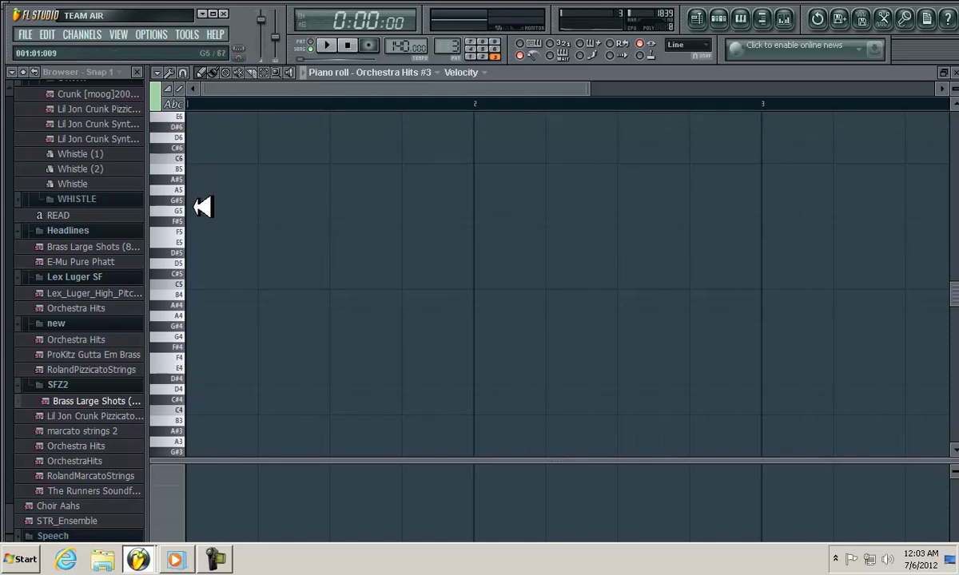
# Record a four-bar melody live on A#6, B6, G#6 and F#6 over repeated D#6 notes, and stop recording.
pyautogui.scroll(5, 206, 209)
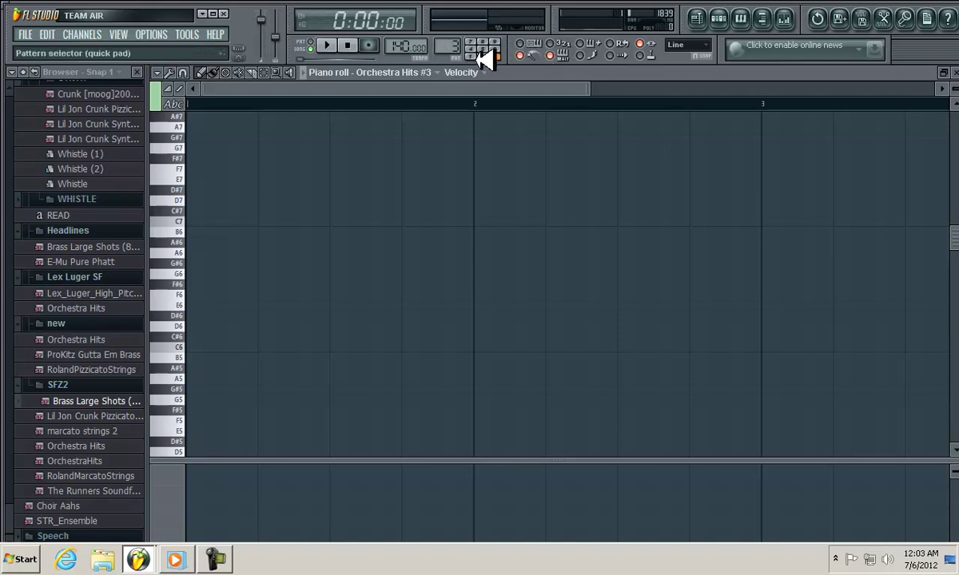
pyautogui.click(368, 44)
pyautogui.click(504, 404)
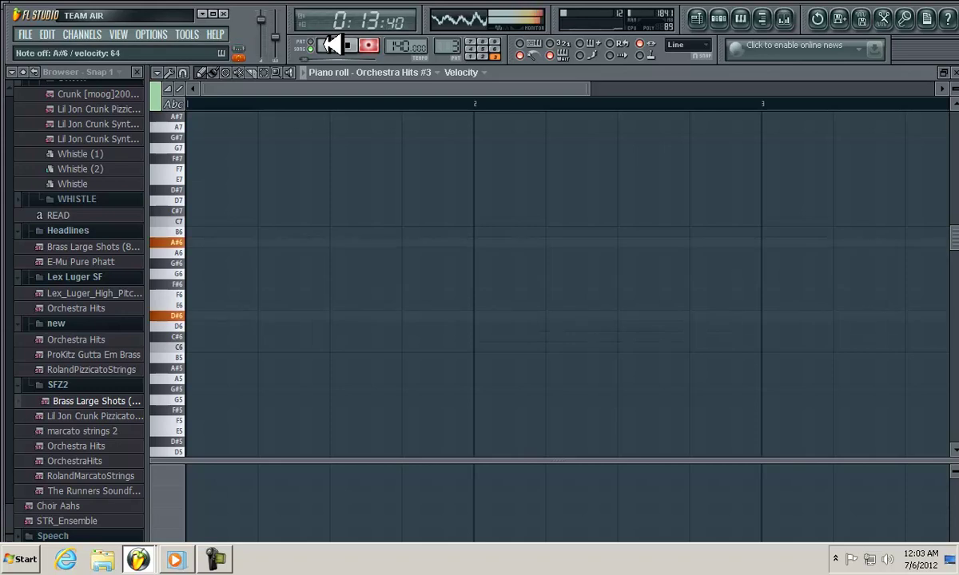
pyautogui.click(360, 47)
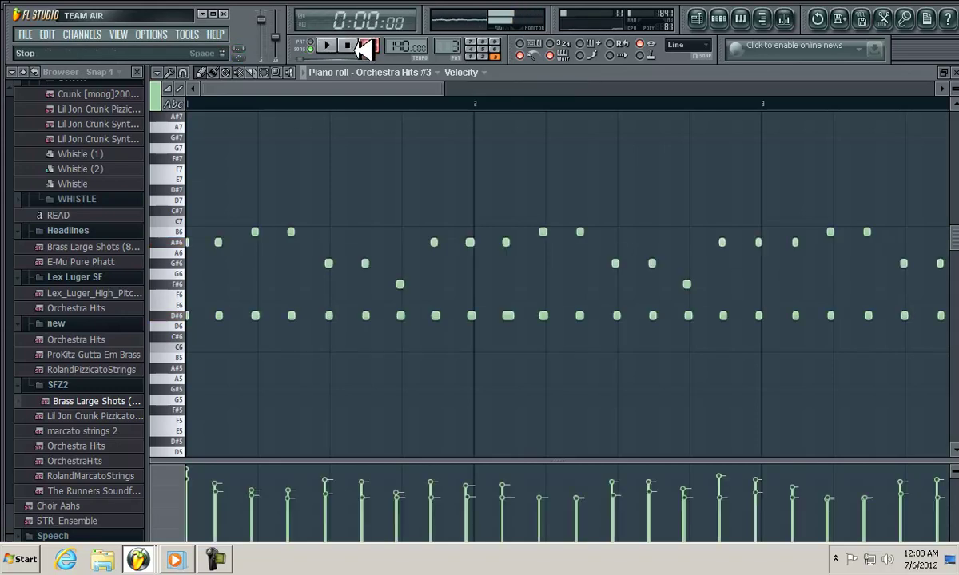
# Quantize the recorded notes' timing and duration with the 8_hiphop groove template, and draw their velocities to one even level.
pyautogui.hotkey('alt', 'q')
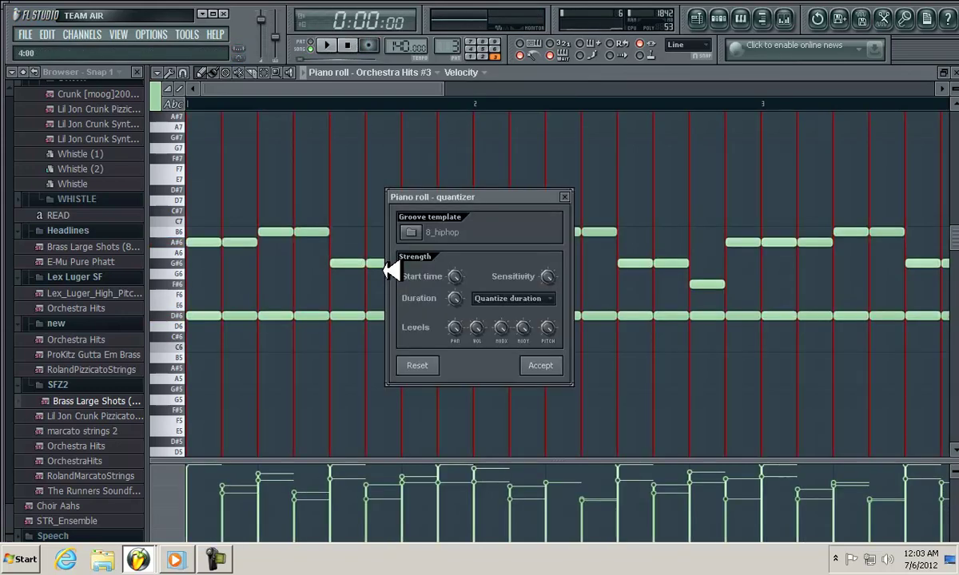
pyautogui.click(539, 364)
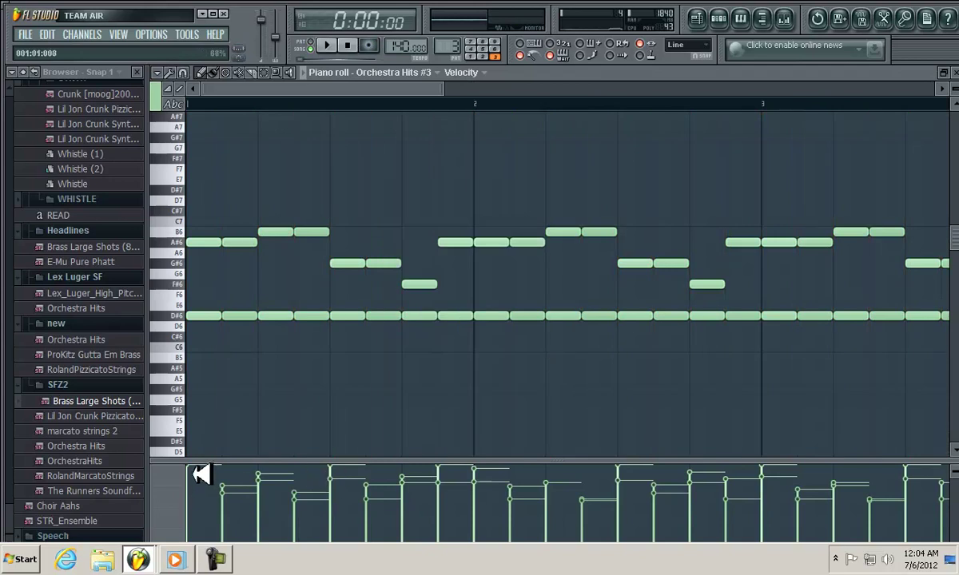
pyautogui.moveTo(196, 484); pyautogui.dragTo(955, 484)
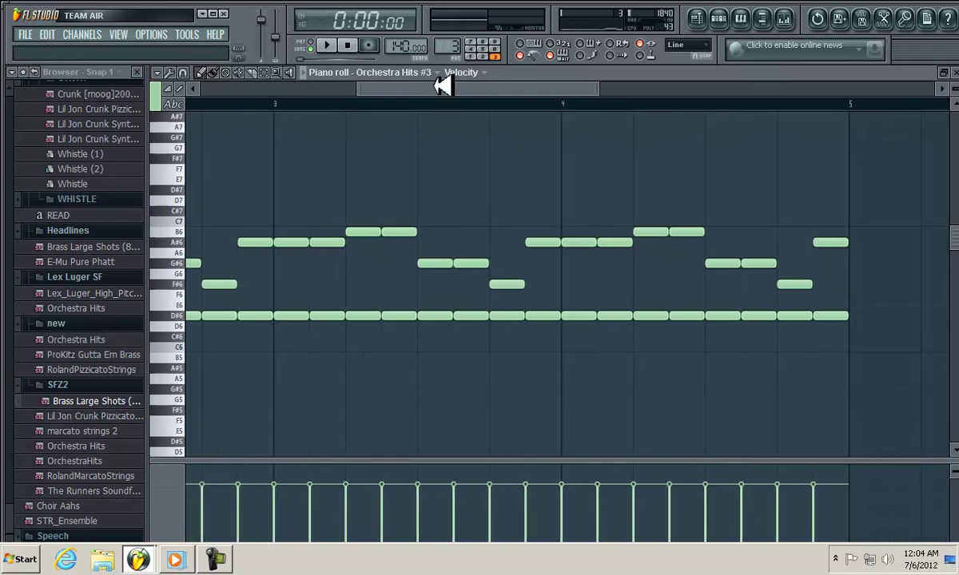
# Apply the 8_hiphop quantize to the notes a second time, and redraw all velocities across the four bars as a flat line.
pyautogui.moveTo(435, 86); pyautogui.dragTo(216, 67)
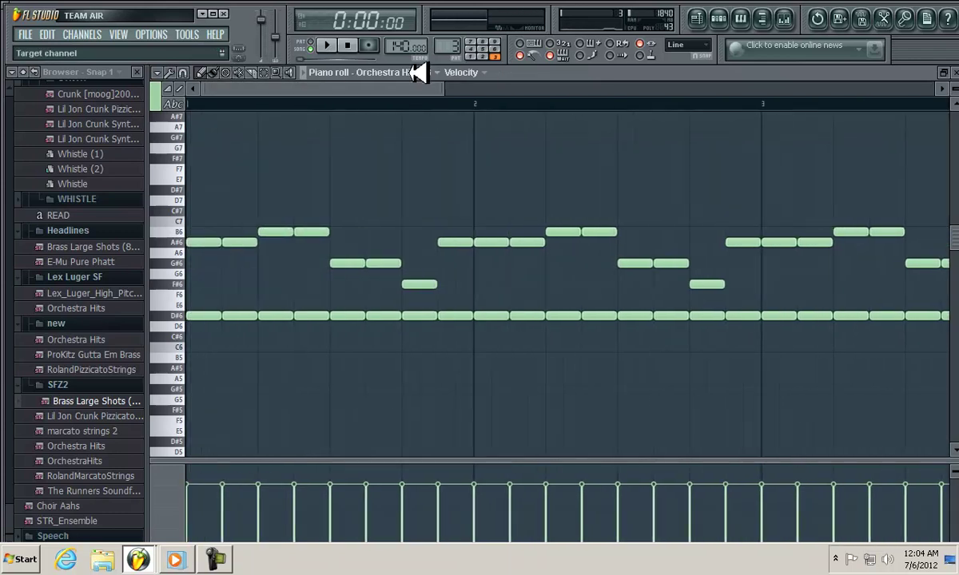
pyautogui.moveTo(441, 90); pyautogui.dragTo(300, 85)
pyautogui.moveTo(436, 91); pyautogui.dragTo(614, 101)
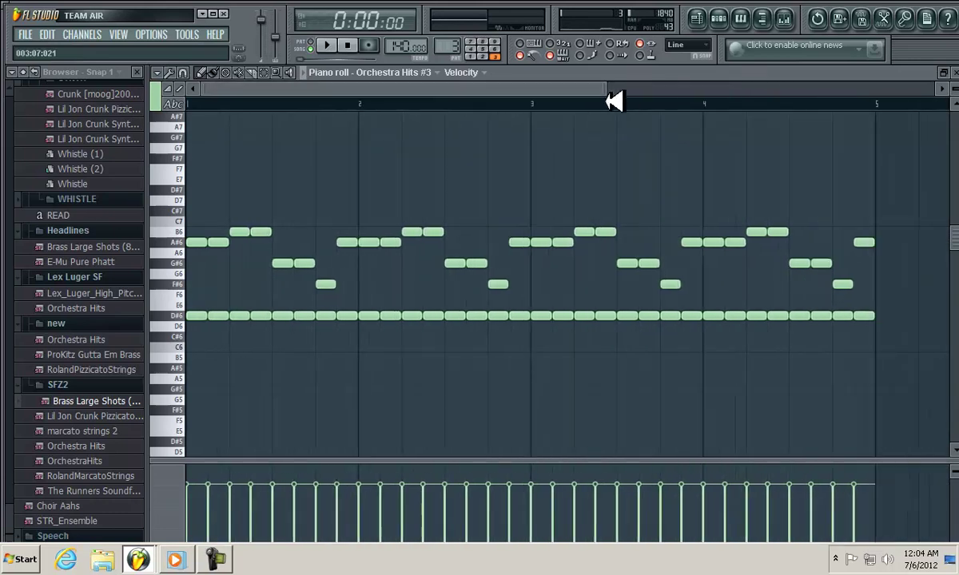
pyautogui.hotkey('ctrl', 'q')
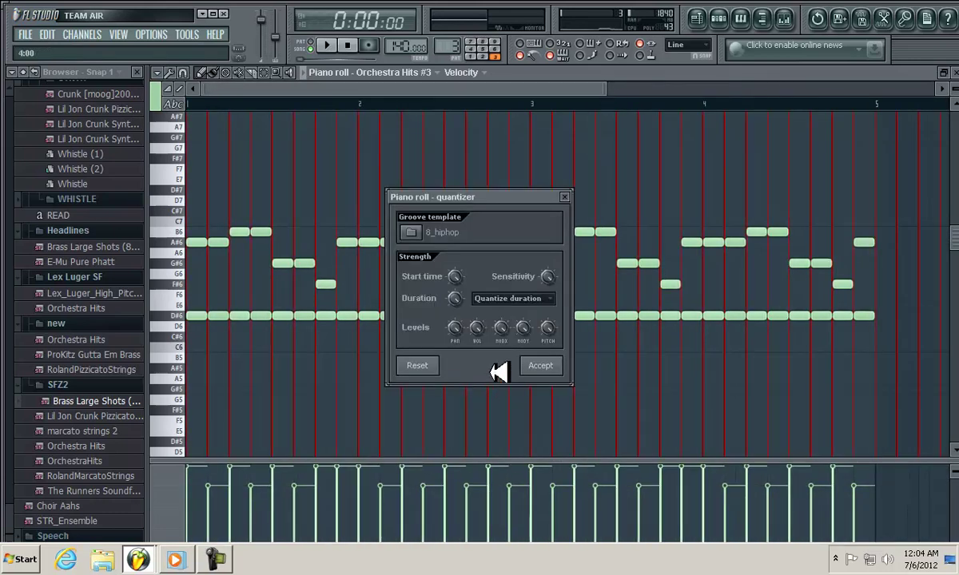
pyautogui.click(538, 365)
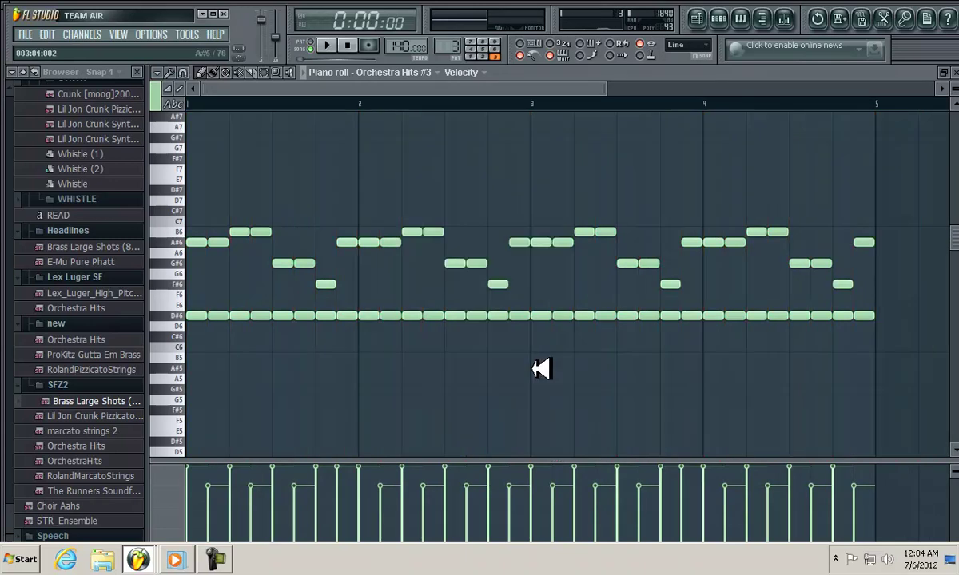
pyautogui.moveTo(198, 485); pyautogui.dragTo(776, 496)
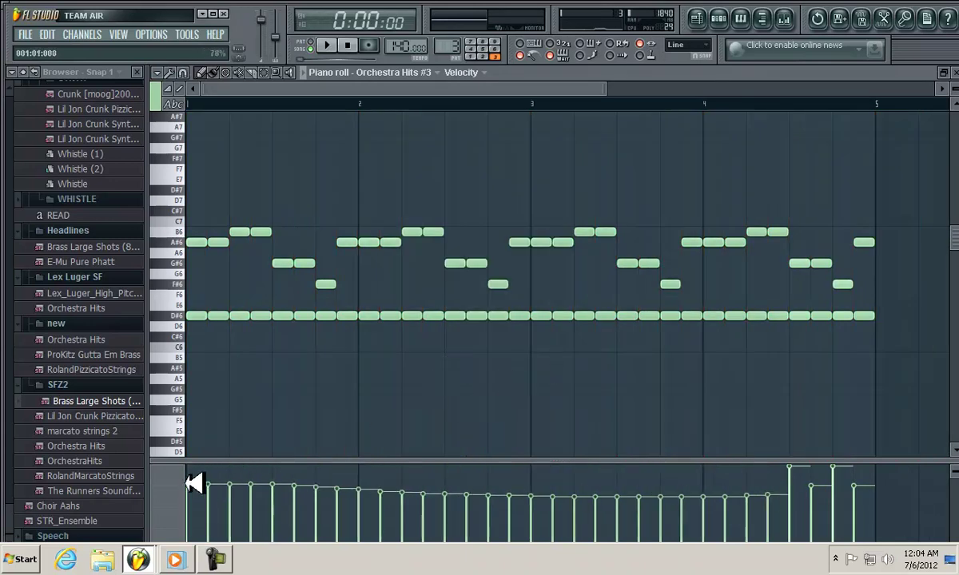
pyautogui.moveTo(196, 487); pyautogui.dragTo(894, 487)
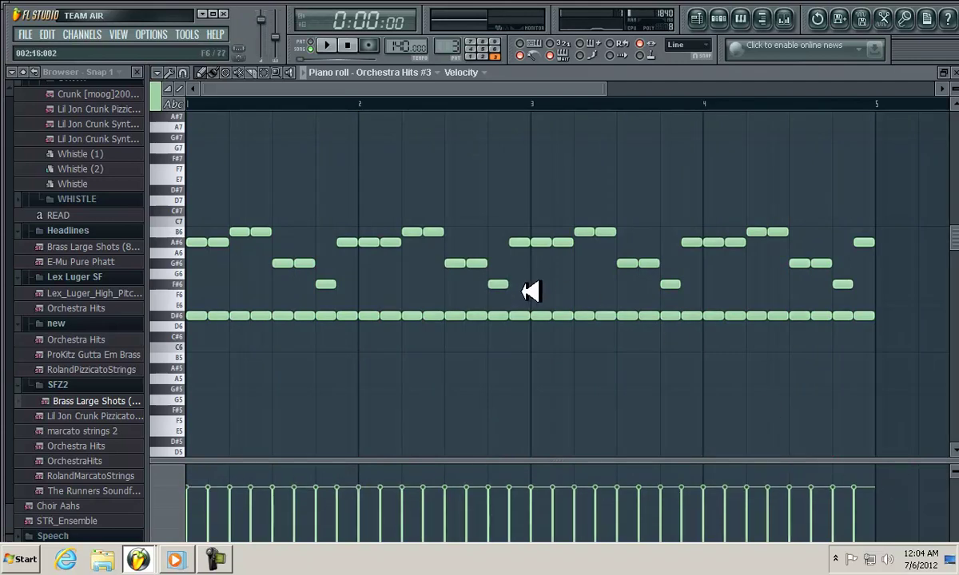
# Shorten all notes of the Orchestra Hits #3 melody to half their length, and turn off the metronome.
pyautogui.hotkey('ctrl', 'a')
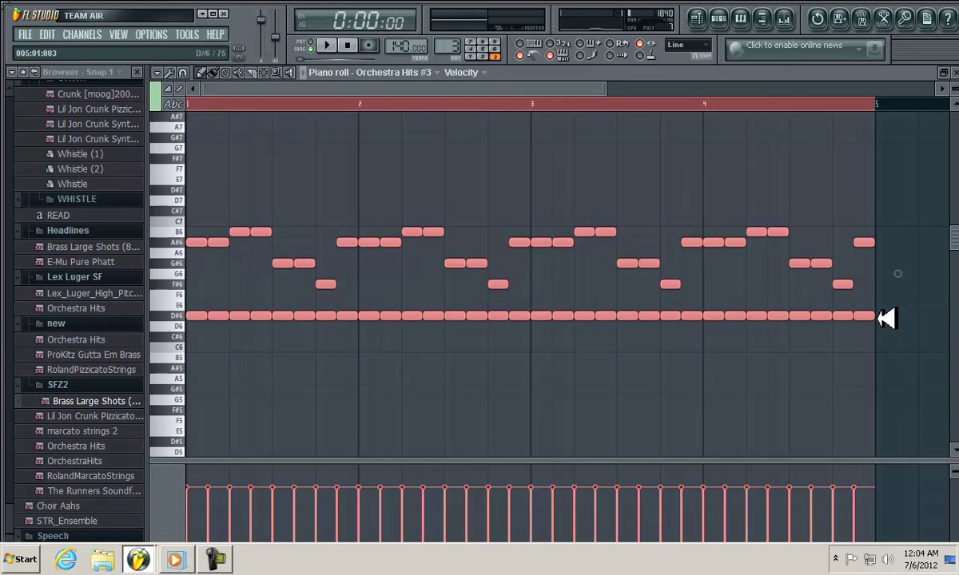
pyautogui.moveTo(879, 317); pyautogui.dragTo(866, 318)
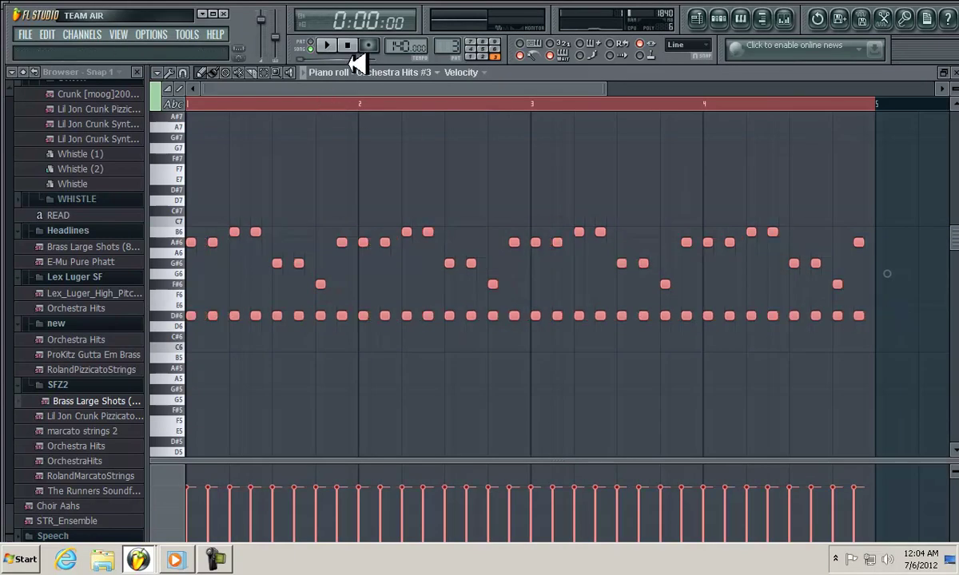
pyautogui.hotkey('ctrl', 'i')
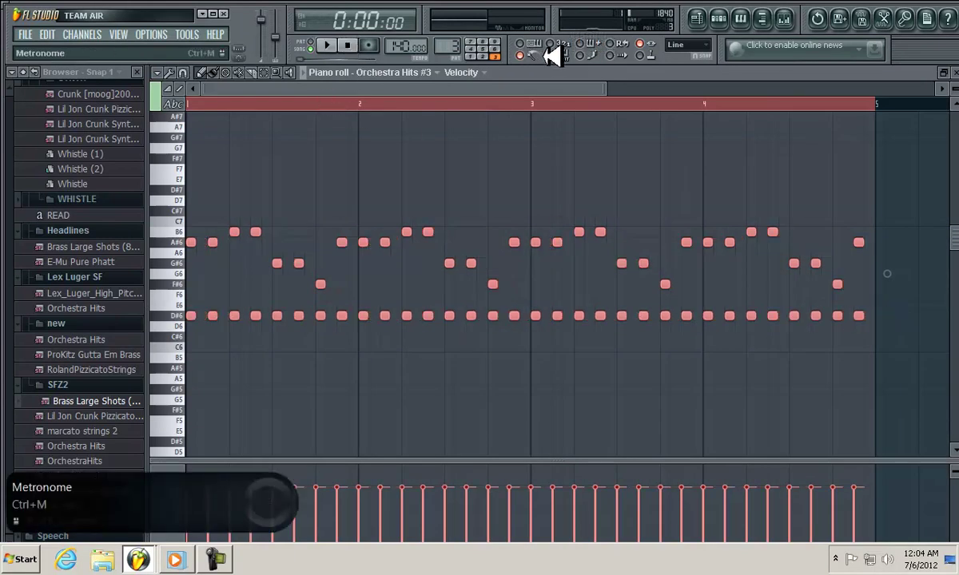
# Play back Pattern 3 and set the volume of the Orchestra Hits #3 channel to 78%.
pyautogui.click(326, 44)
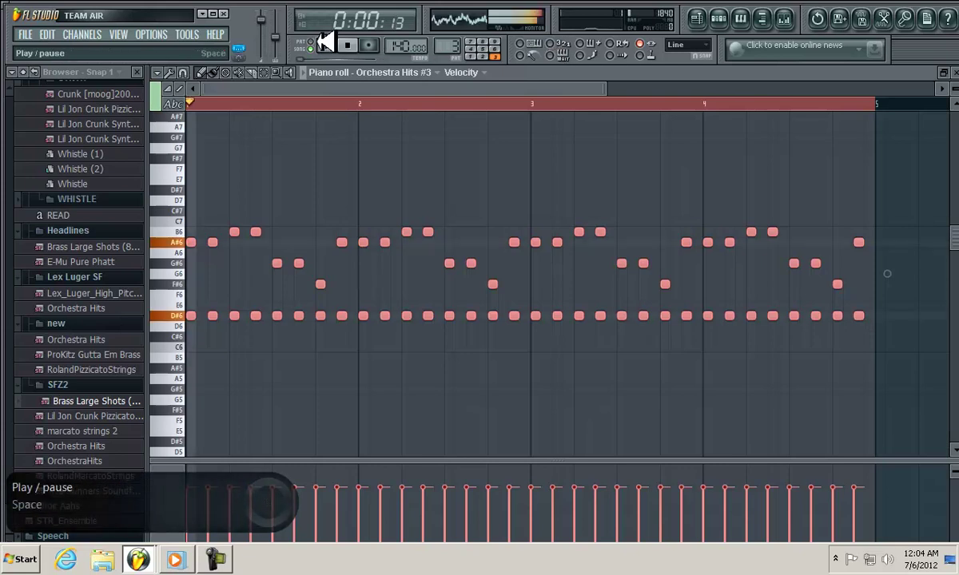
pyautogui.click(719, 18)
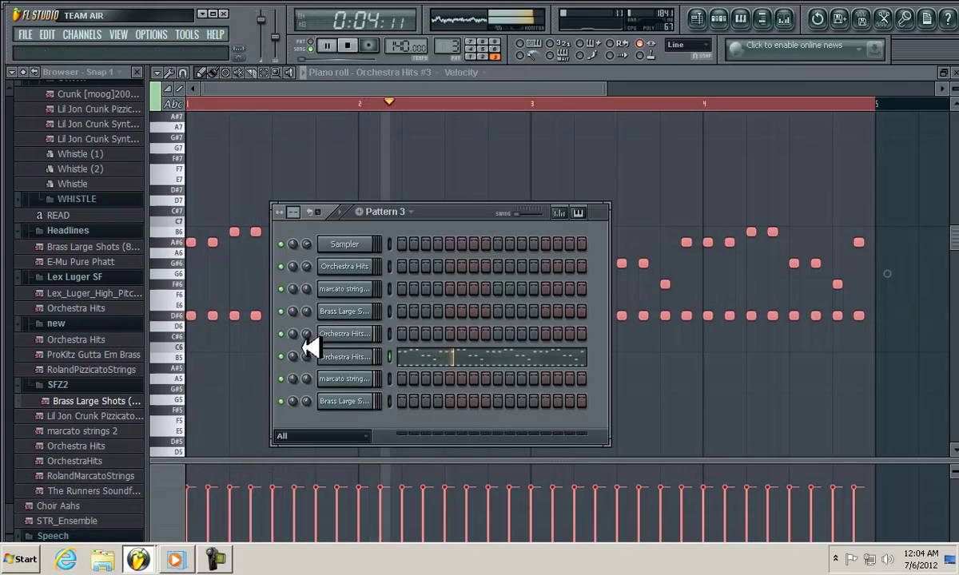
pyautogui.moveTo(307, 355); pyautogui.dragTo(307, 356)
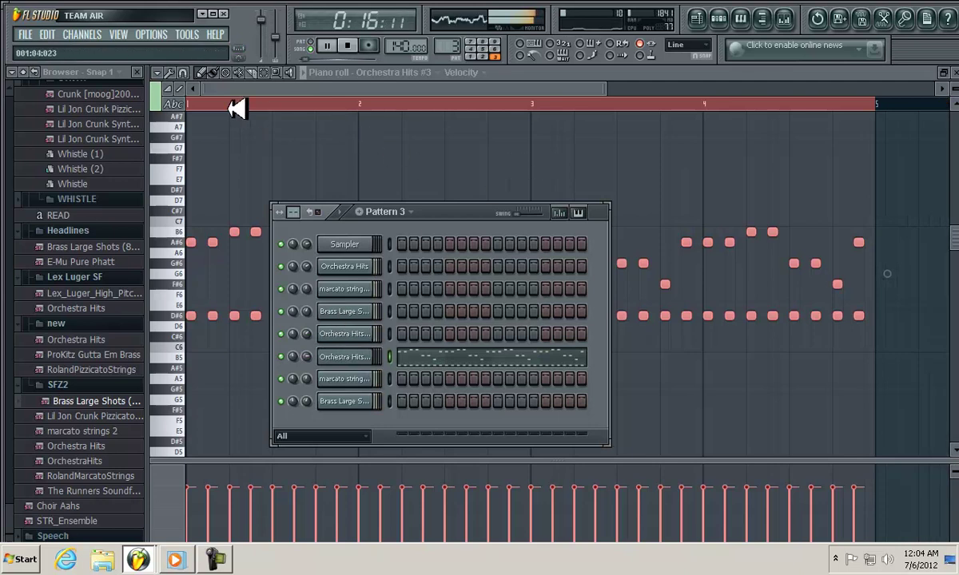
pyautogui.click(198, 103)
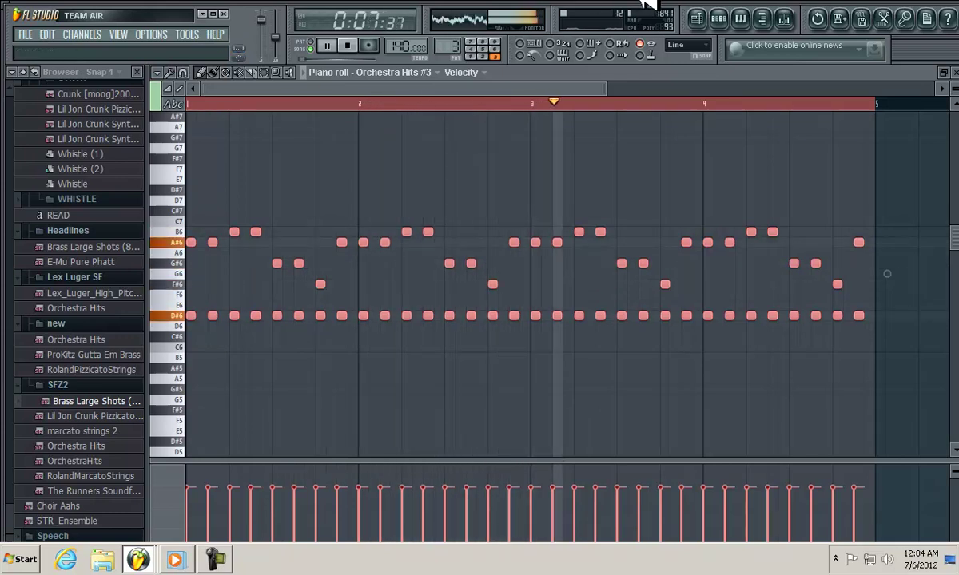
pyautogui.click(719, 19)
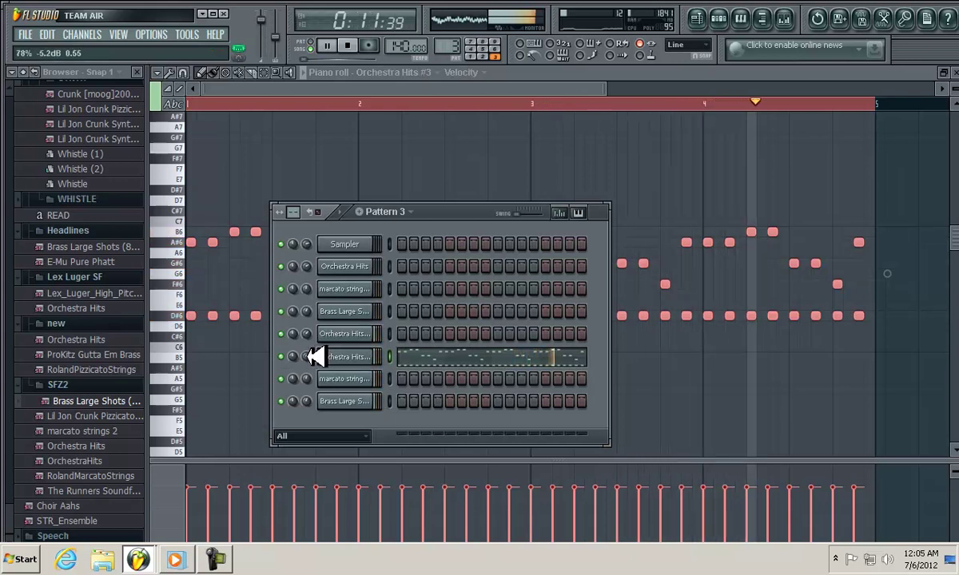
# Stop playback and delete the Pattern 3 clip at the start of Track 3 in the playlist.
pyautogui.click(358, 45)
pyautogui.press('F6')
pyautogui.press('Escape')
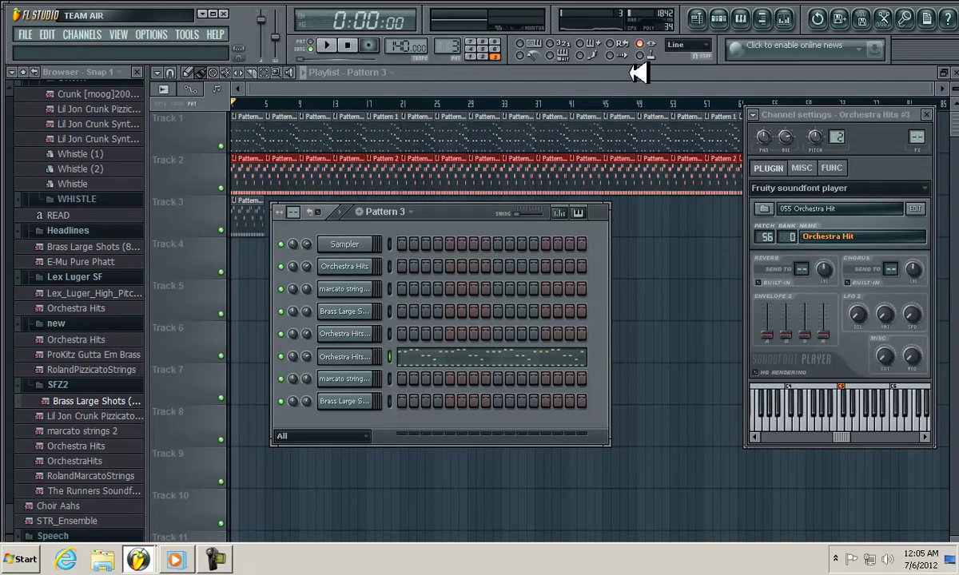
pyautogui.click(719, 18)
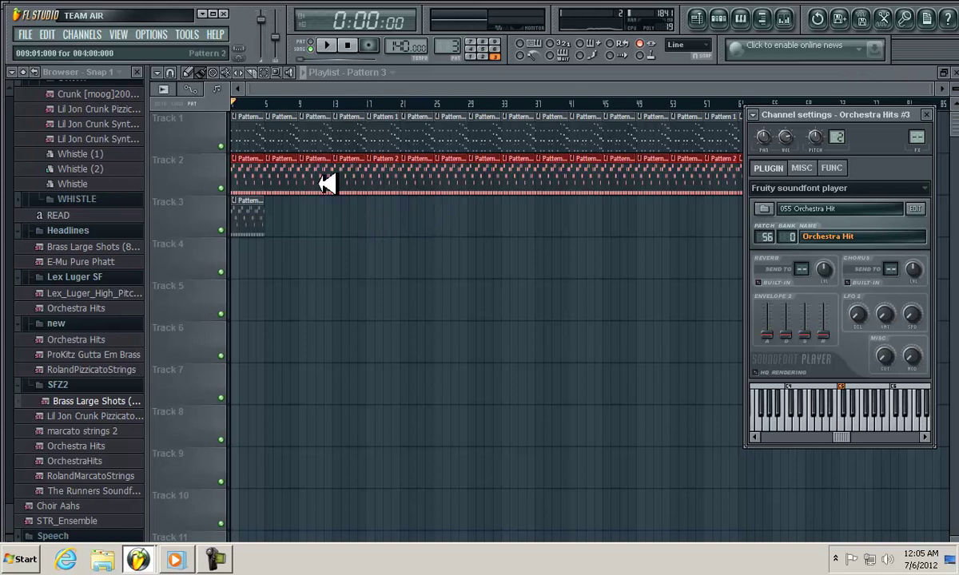
pyautogui.rightClick(261, 211)
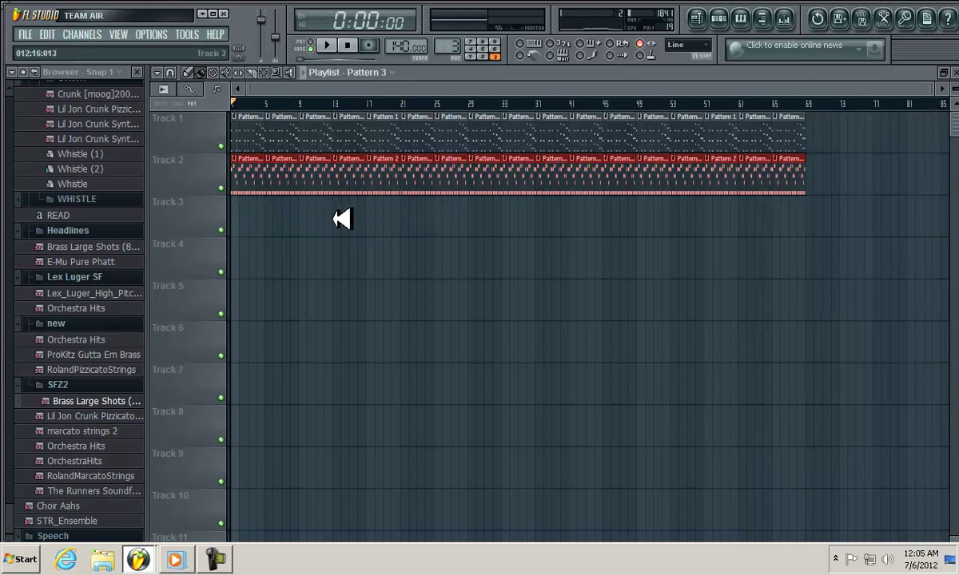
# Place pairs of Pattern 3 clips on Track 3 at bars 17, 37 and 57, and delete the last clips on Tracks 1 and 2.
pyautogui.moveTo(380, 221); pyautogui.dragTo(413, 220)
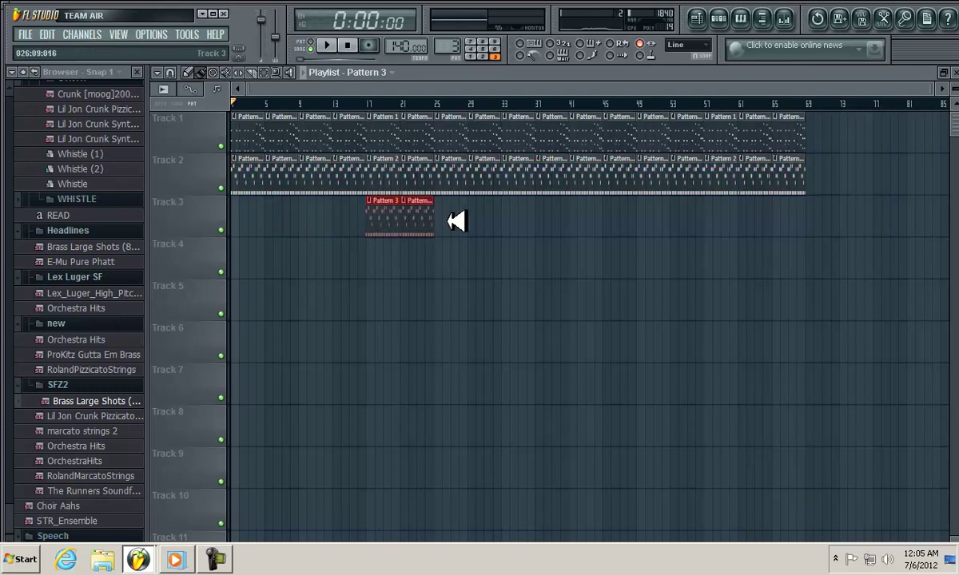
pyautogui.moveTo(537, 221); pyautogui.dragTo(598, 225)
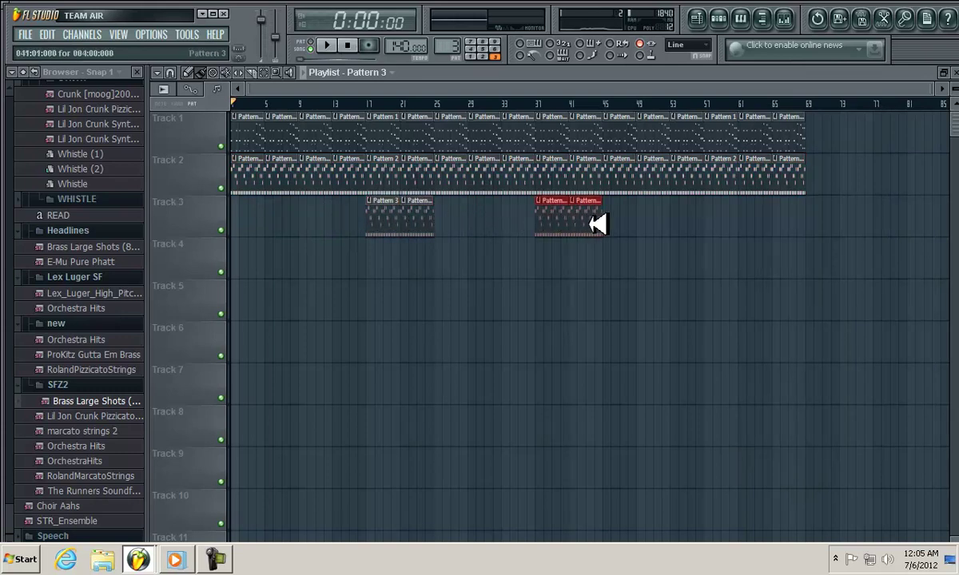
pyautogui.moveTo(705, 223); pyautogui.dragTo(746, 222)
pyautogui.rightClick(803, 128)
pyautogui.rightClick(801, 181)
# Play the arrangement from just before bar 17 to check the Pattern 3 entry, and stop playback.
pyautogui.click(710, 106)
pyautogui.click(764, 104)
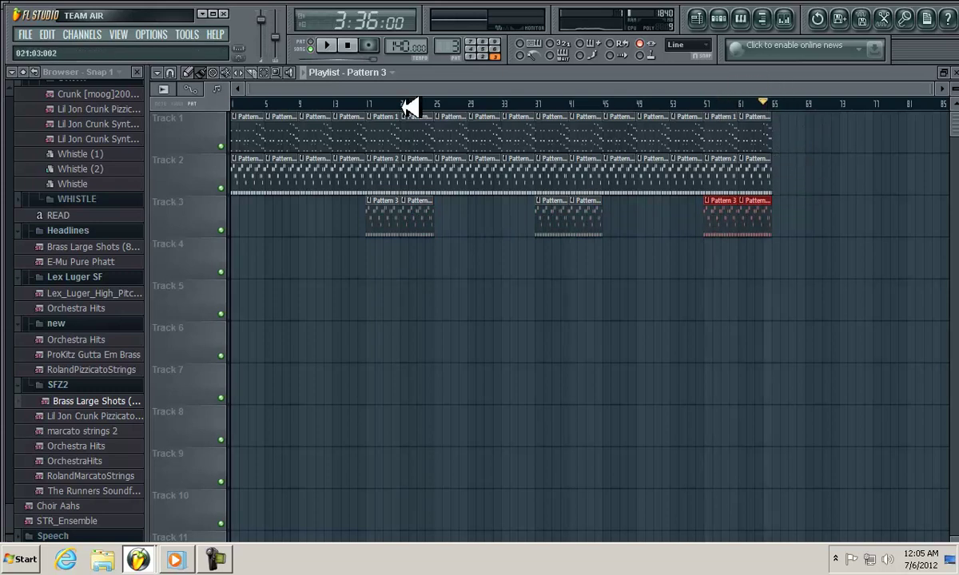
pyautogui.click(242, 104)
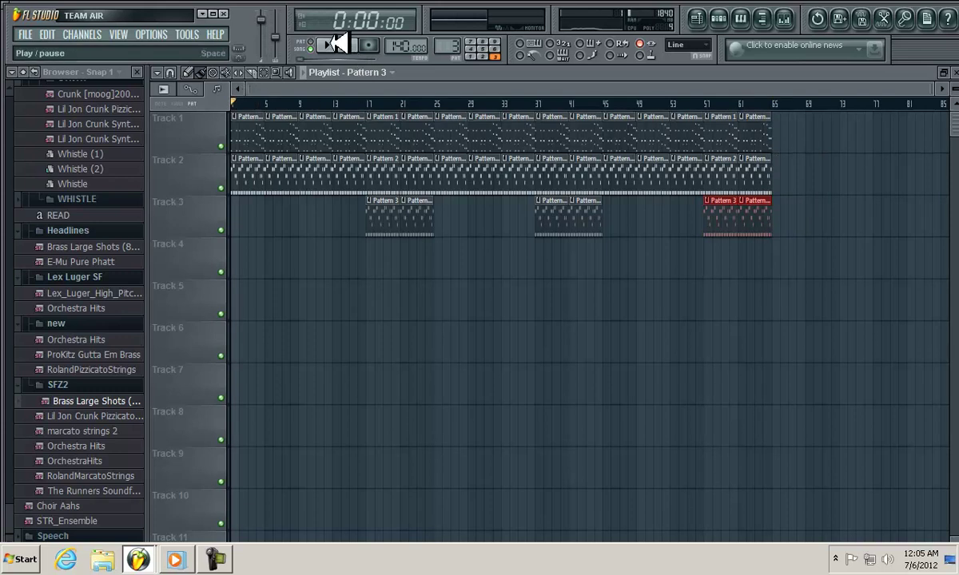
pyautogui.click(361, 104)
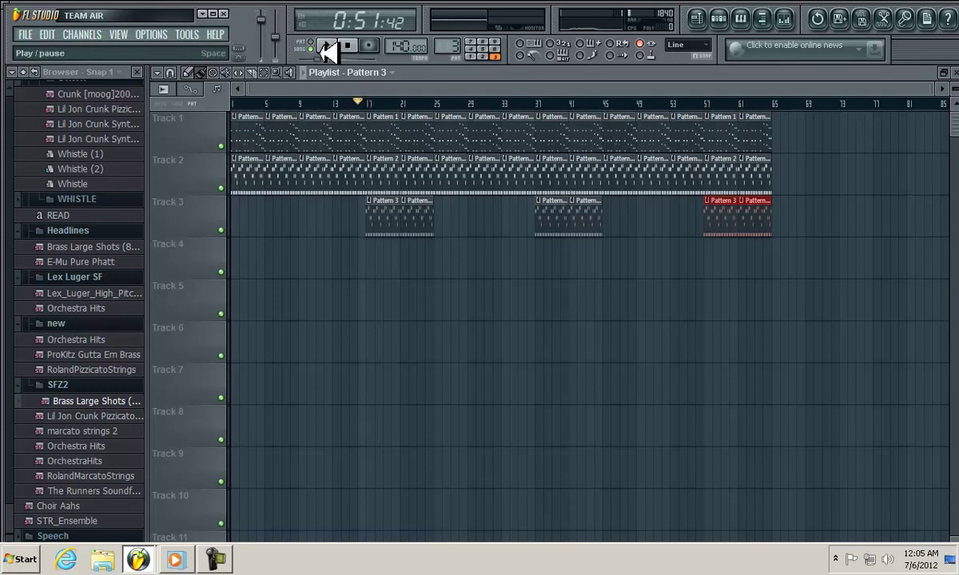
pyautogui.click(328, 45)
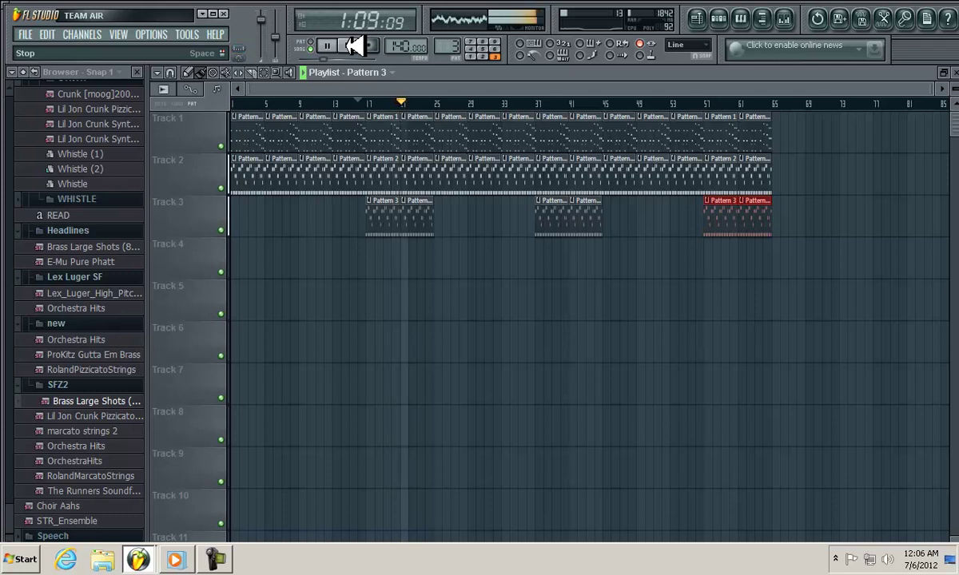
pyautogui.click(348, 46)
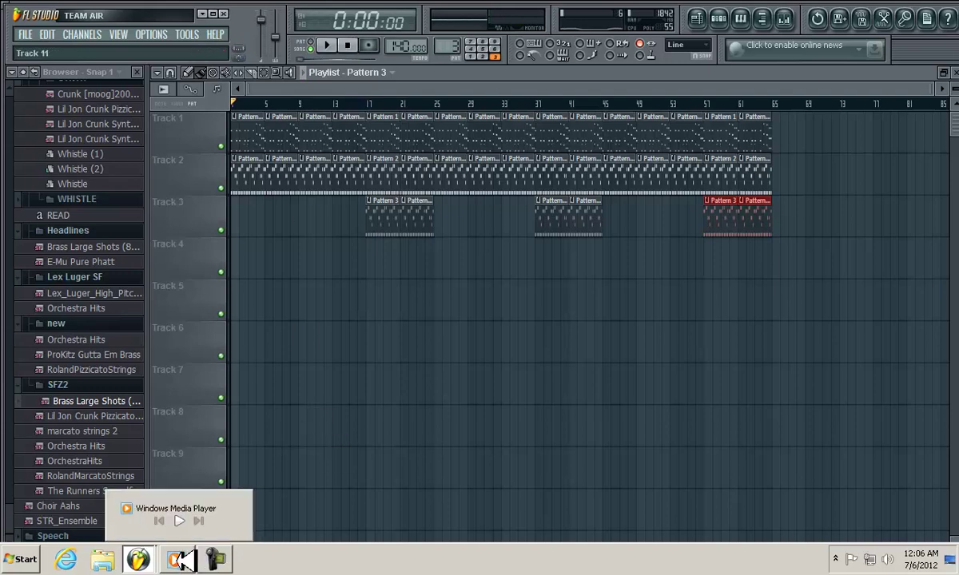
# Load the Lil Jon Crunk Pizzicato soundfont from the SFZ2 folder into a new channel, and switch to Pattern 4.
pyautogui.click(718, 18)
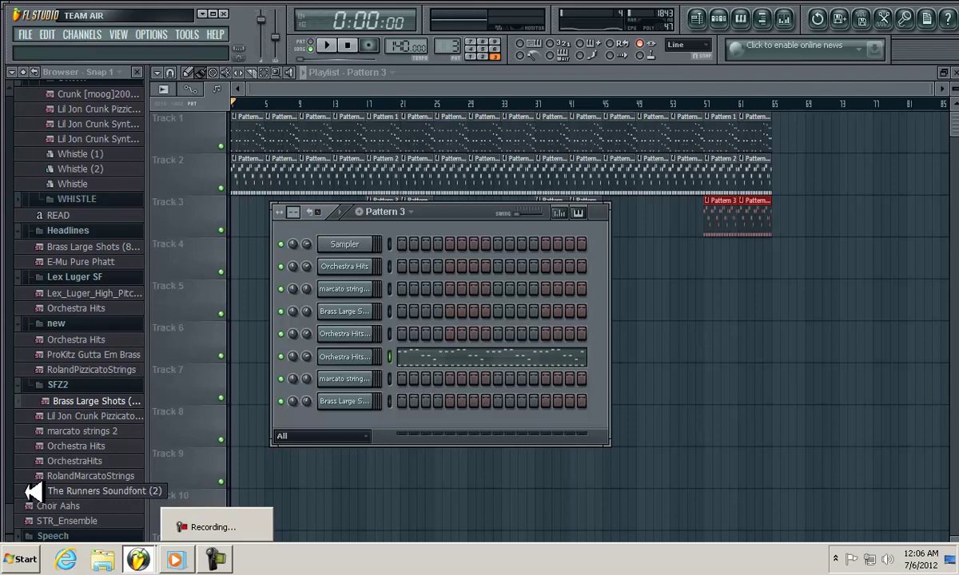
pyautogui.moveTo(103, 419); pyautogui.dragTo(354, 424)
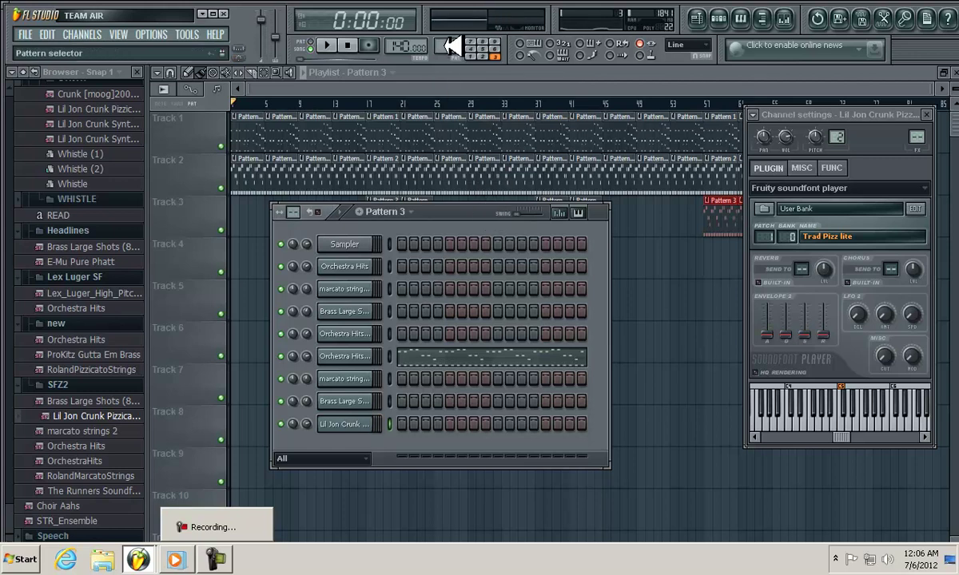
pyautogui.scroll(1, 451, 46)
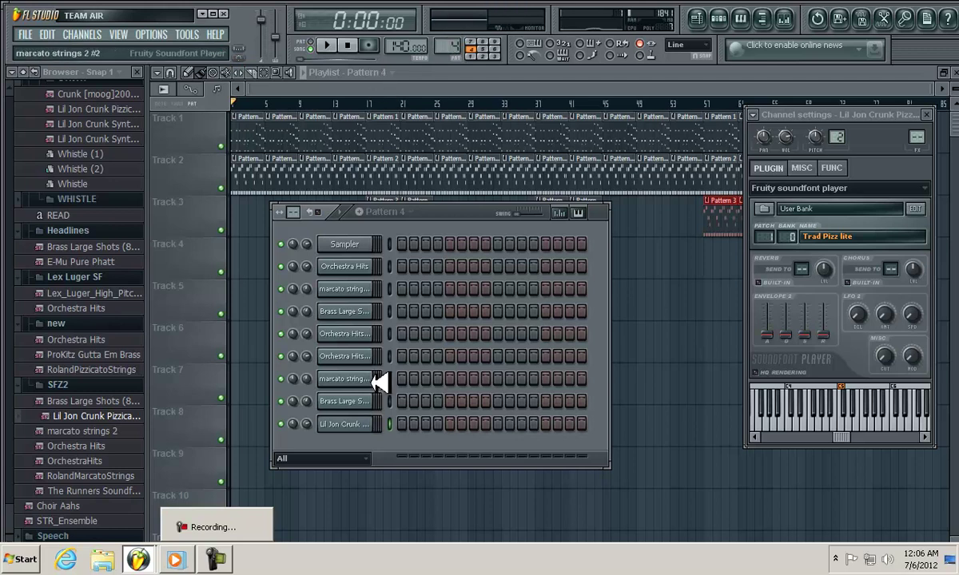
# Audition the last Brass Large Shots channel against the Lil Jon Crunk Pizzicato channel, and delete the Lil Jon channel.
pyautogui.click(367, 402)
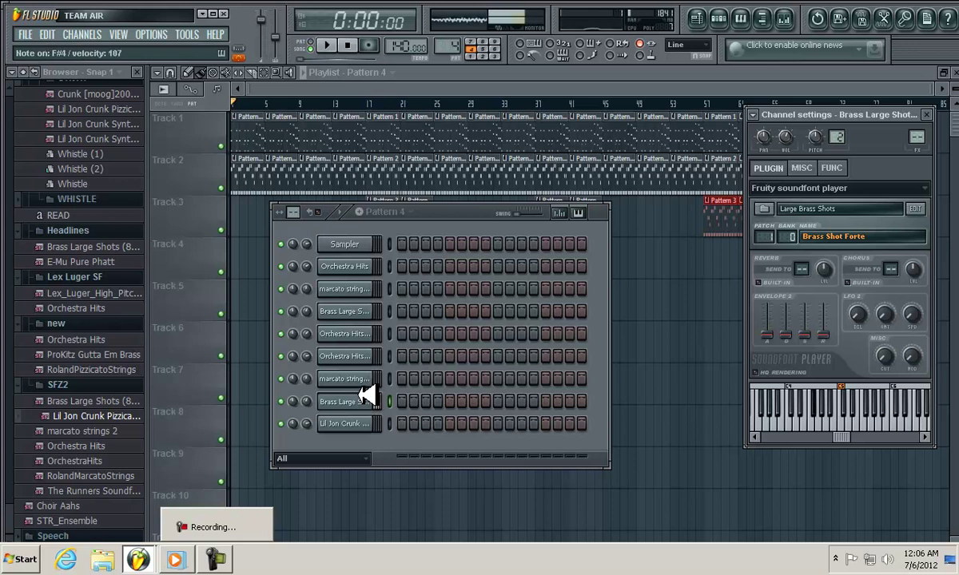
pyautogui.click(363, 422)
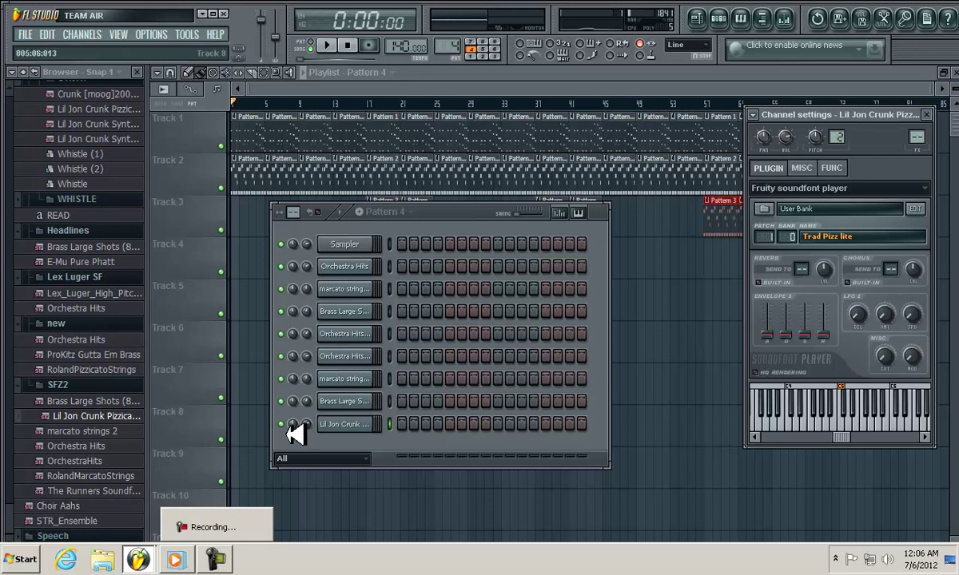
pyautogui.rightClick(363, 422)
pyautogui.click(396, 518)
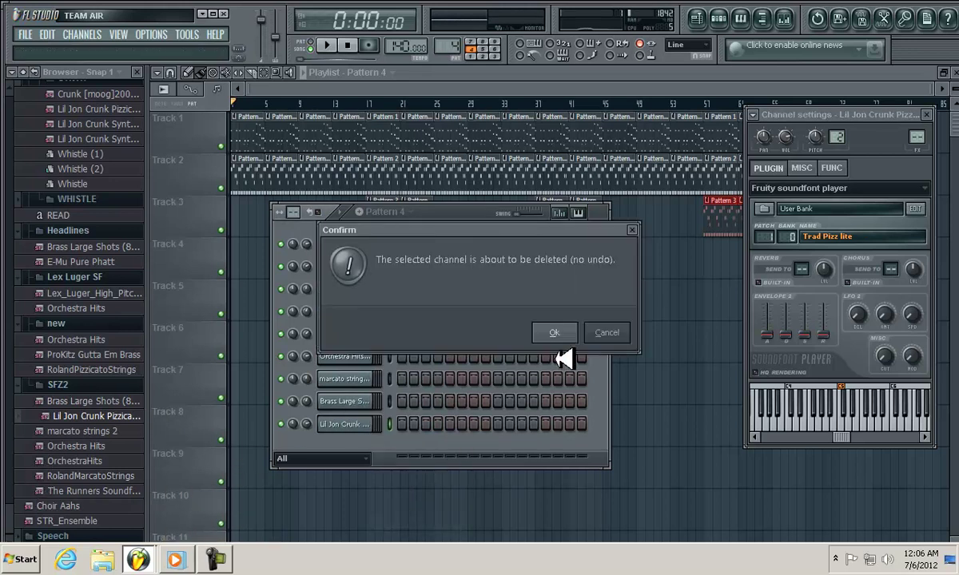
pyautogui.click(553, 329)
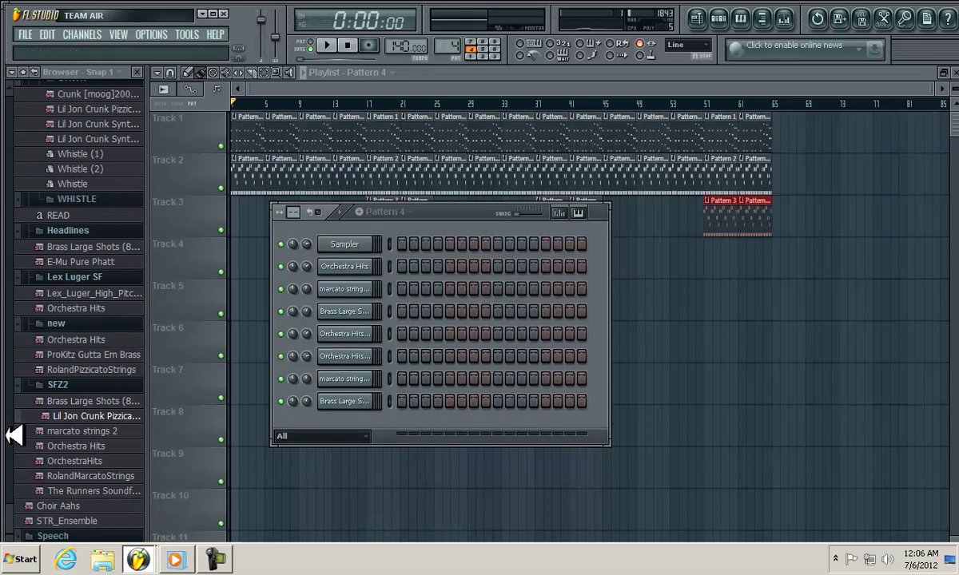
# Load RolandPizzicatoStrings from the new folder into a new channel and open its piano roll for Pattern 4.
pyautogui.moveTo(15, 511)
pyautogui.mouseDown()
pyautogui.moveTo(18, 412)
pyautogui.moveTo(27, 526)
pyautogui.mouseUp()
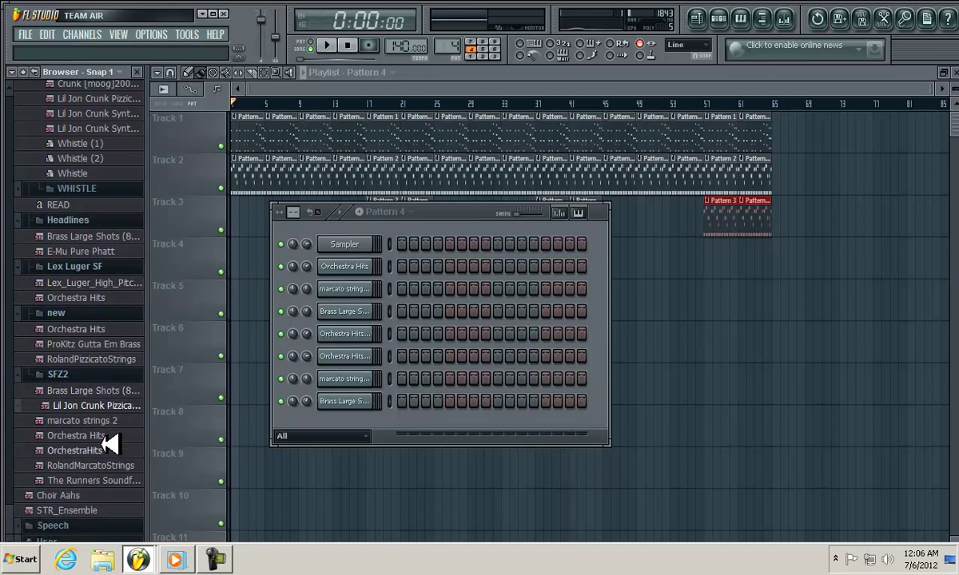
pyautogui.moveTo(128, 360); pyautogui.dragTo(364, 421)
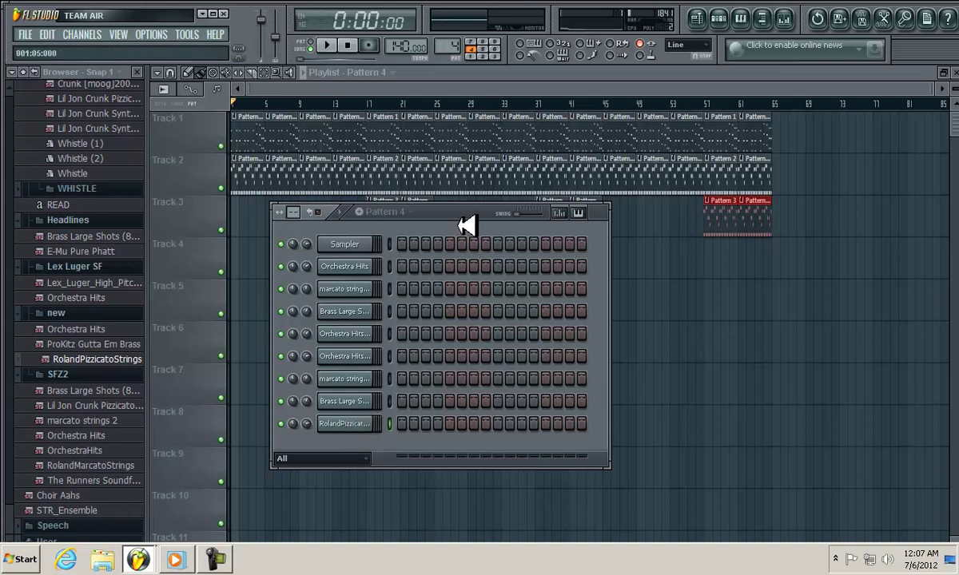
pyautogui.moveTo(478, 214); pyautogui.dragTo(481, 276)
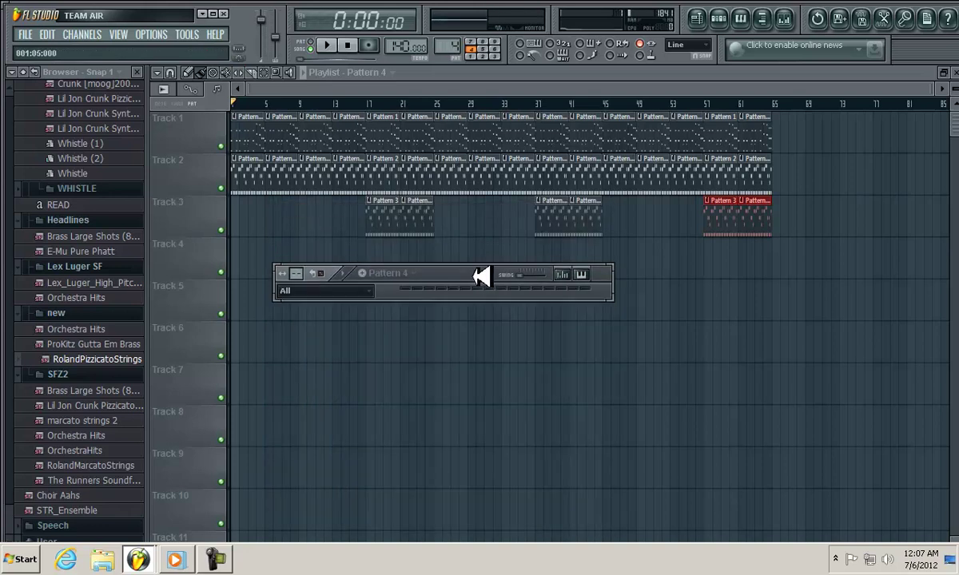
pyautogui.doubleClick(481, 276)
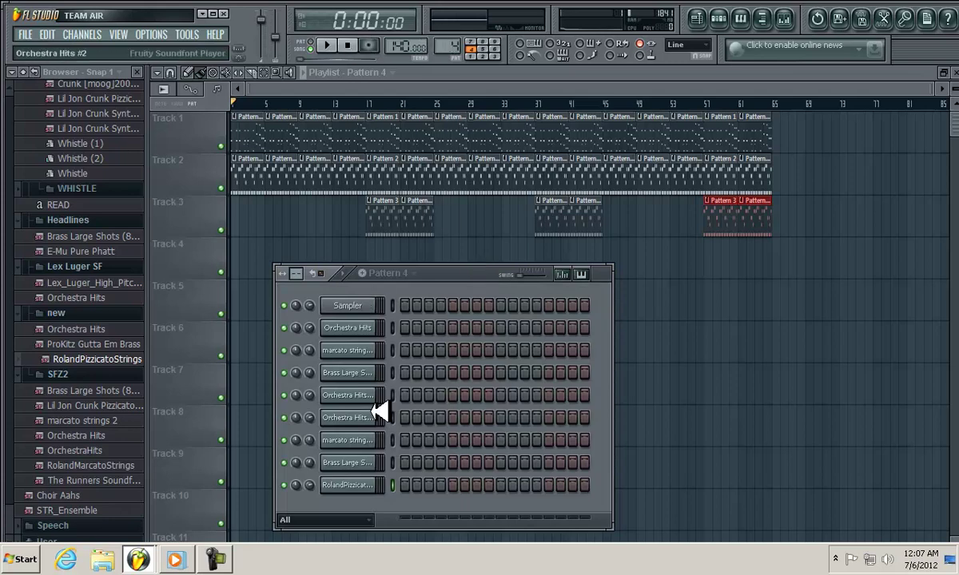
pyautogui.rightClick(362, 485)
pyautogui.click(430, 341)
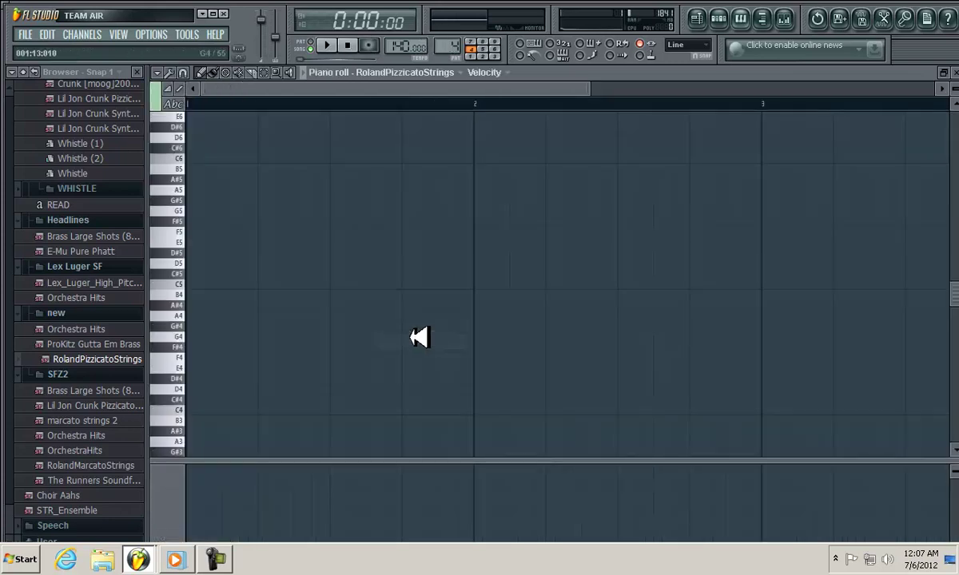
# Place one-step notes D#6, A#6, B6 and A#6 on the four beats of bar 1, and play the pattern briefly.
pyautogui.scroll(2, 310, 202)
pyautogui.scroll(1, 310, 202)
pyautogui.click(197, 222)
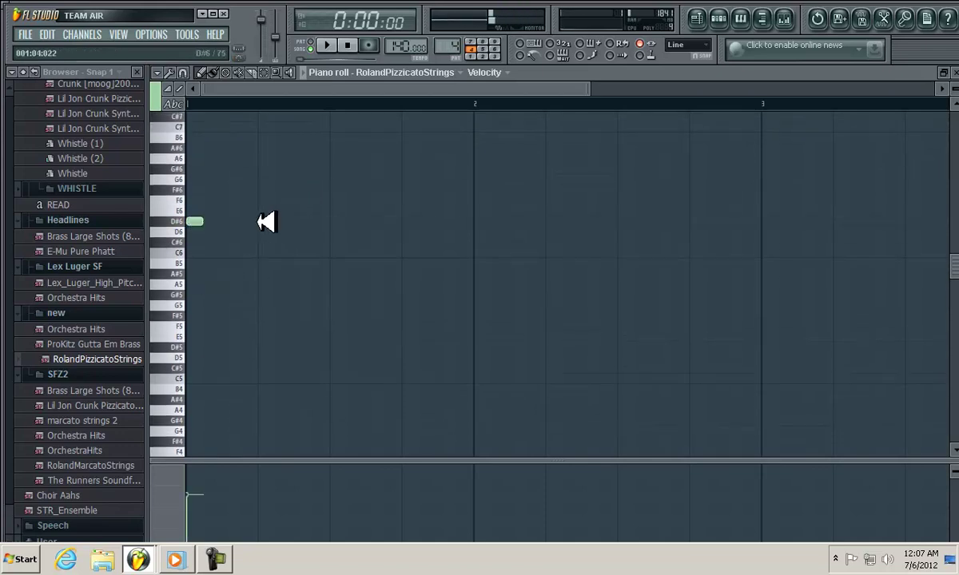
pyautogui.click(268, 147)
pyautogui.scroll(2, 336, 203)
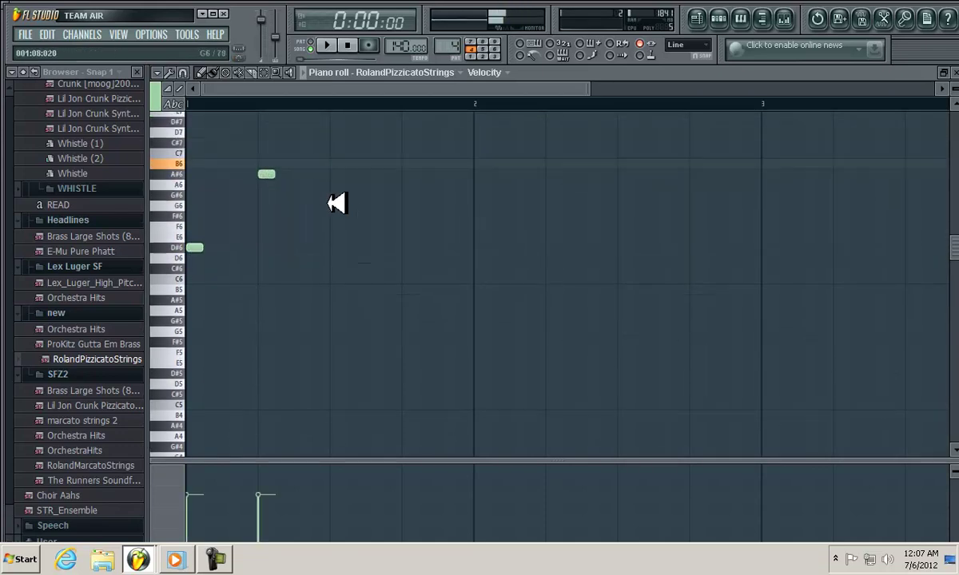
pyautogui.click(339, 200)
pyautogui.click(410, 211)
pyautogui.click(334, 46)
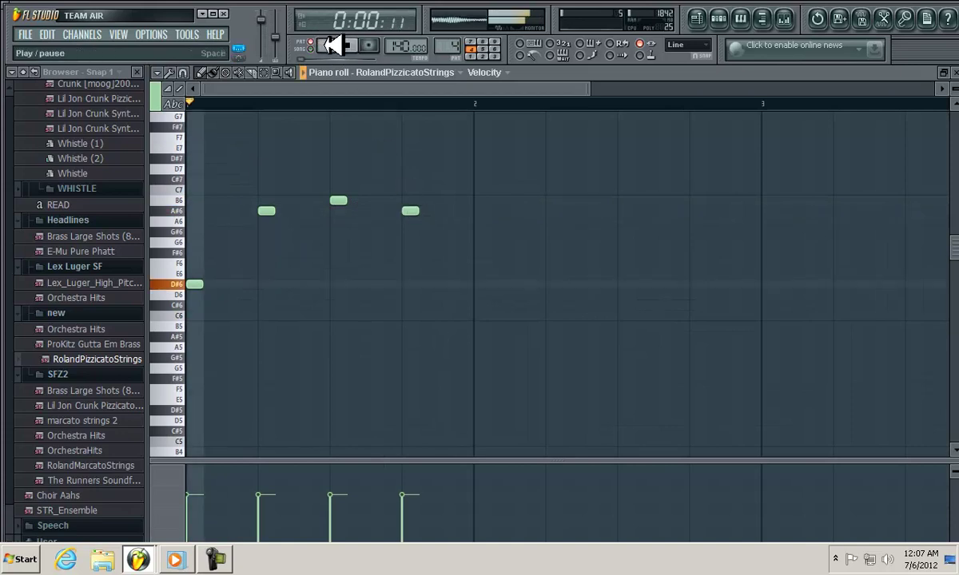
pyautogui.click(349, 47)
# Try A#6, B6 and A#6 on the third, fifth and seventh steps of bar 1, and play the pattern.
pyautogui.click(233, 212)
pyautogui.moveTo(266, 210)
pyautogui.mouseDown()
pyautogui.moveTo(271, 189)
pyautogui.moveTo(271, 199)
pyautogui.mouseUp()
pyautogui.click(301, 212)
pyautogui.click(327, 45)
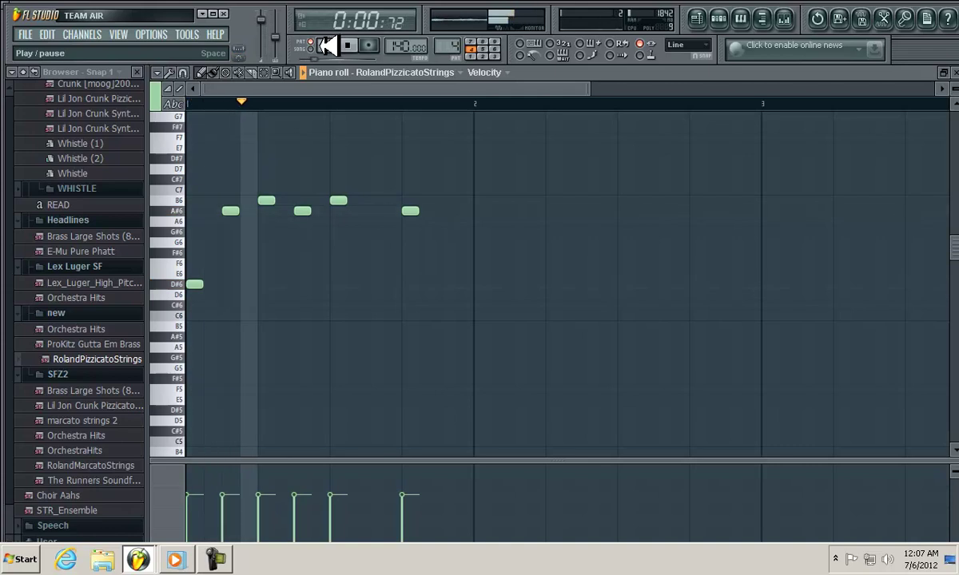
pyautogui.click(346, 44)
# Rework beat 1 into consecutive one-step notes D#6, A#6, B6 and A#6, and delete the notes after beat 1.
pyautogui.click(208, 211)
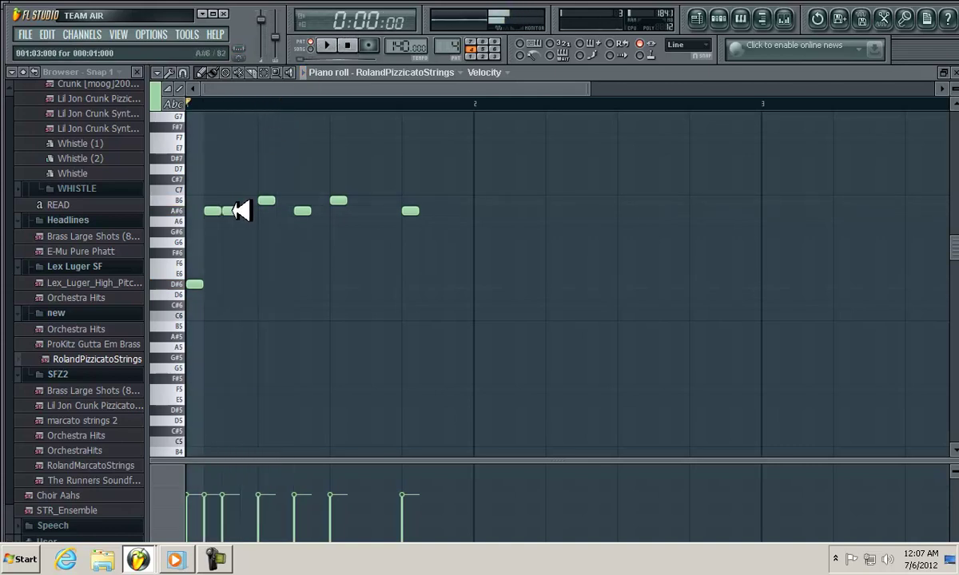
pyautogui.click(234, 201)
pyautogui.click(251, 210)
pyautogui.rightClick(266, 201)
pyautogui.rightClick(302, 211)
pyautogui.rightClick(335, 203)
pyautogui.rightClick(407, 210)
# Place a one-step D#6 on each of beats 2, 3 and 4 of bar 1.
pyautogui.click(263, 285)
pyautogui.click(336, 285)
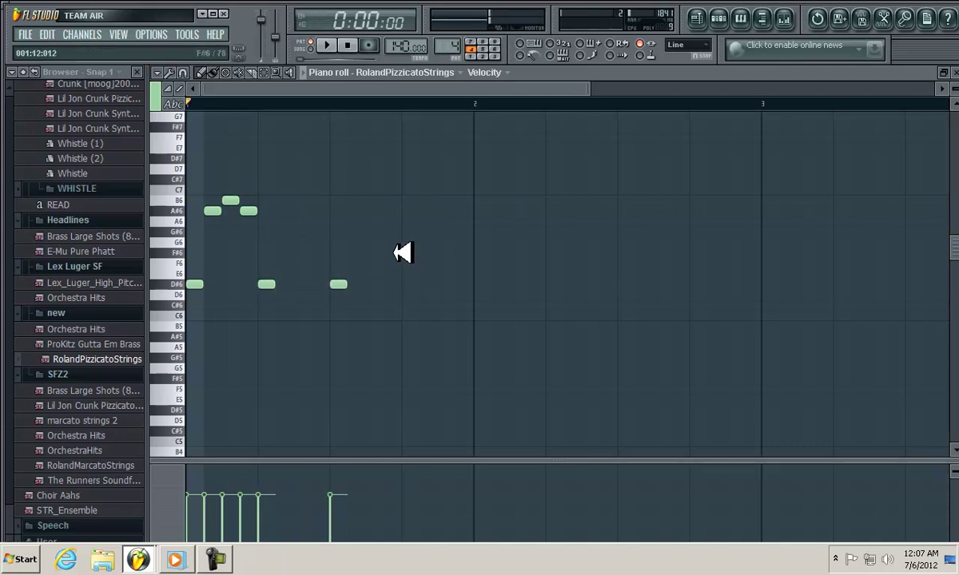
pyautogui.click(407, 284)
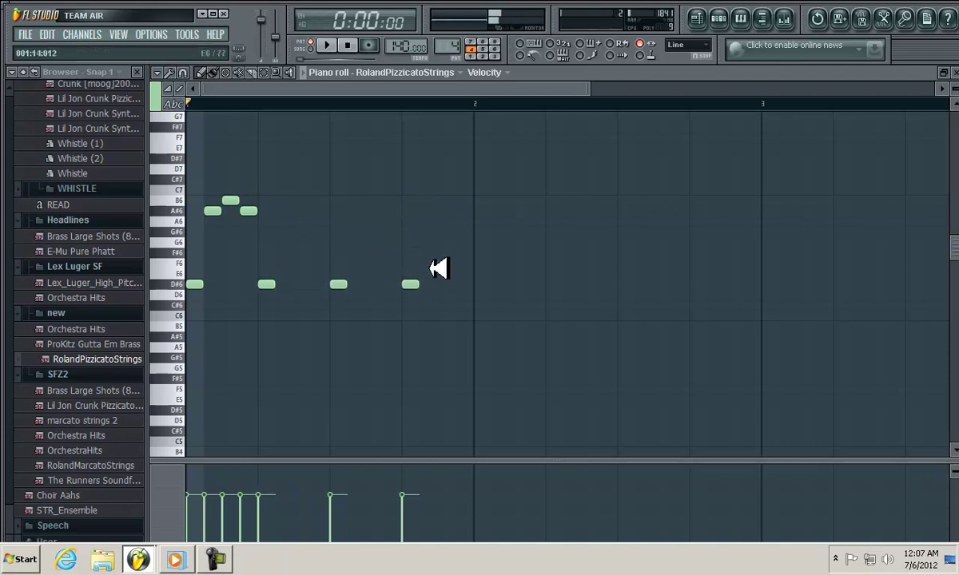
# Complete beats 2 and 3 with A#6, B6, A#6, add one A#6 after the beat 4 D#6, and play the pattern.
pyautogui.click(279, 210)
pyautogui.click(298, 200)
pyautogui.click(318, 210)
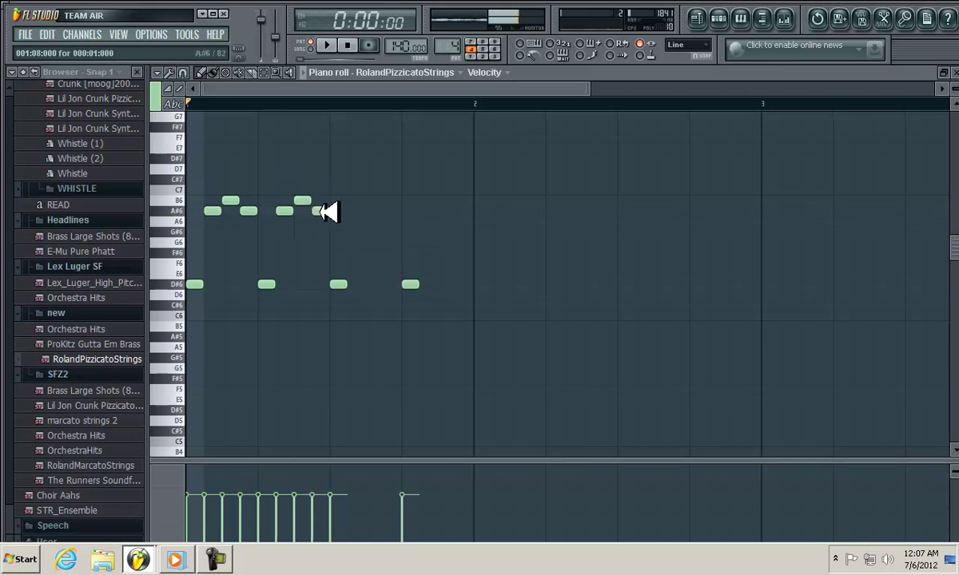
pyautogui.click(352, 210)
pyautogui.click(370, 200)
pyautogui.click(387, 210)
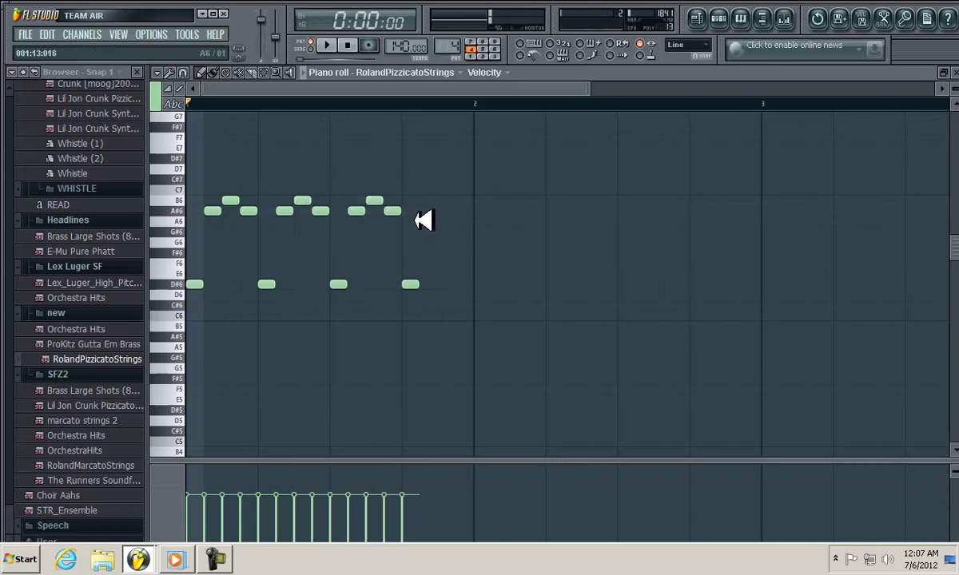
pyautogui.click(422, 210)
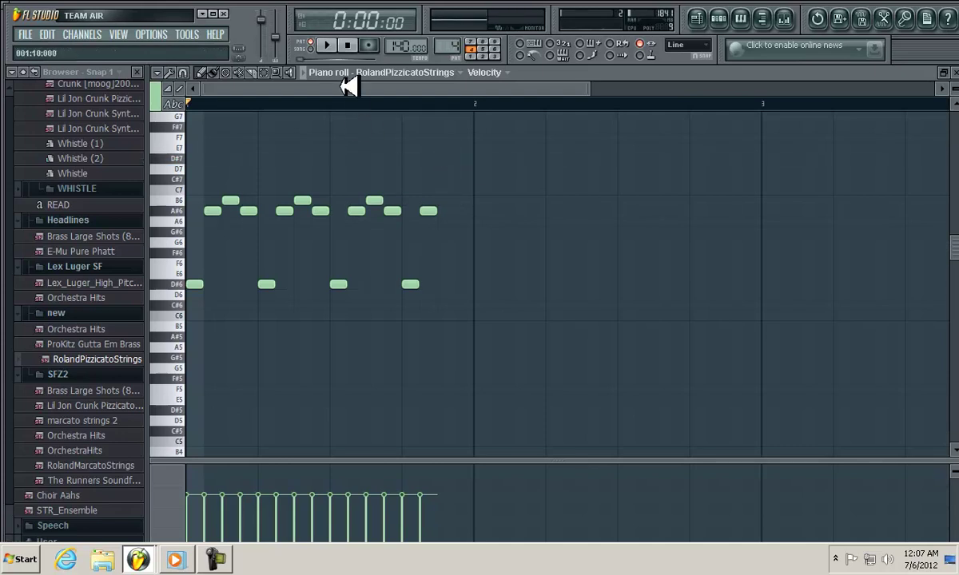
pyautogui.click(329, 44)
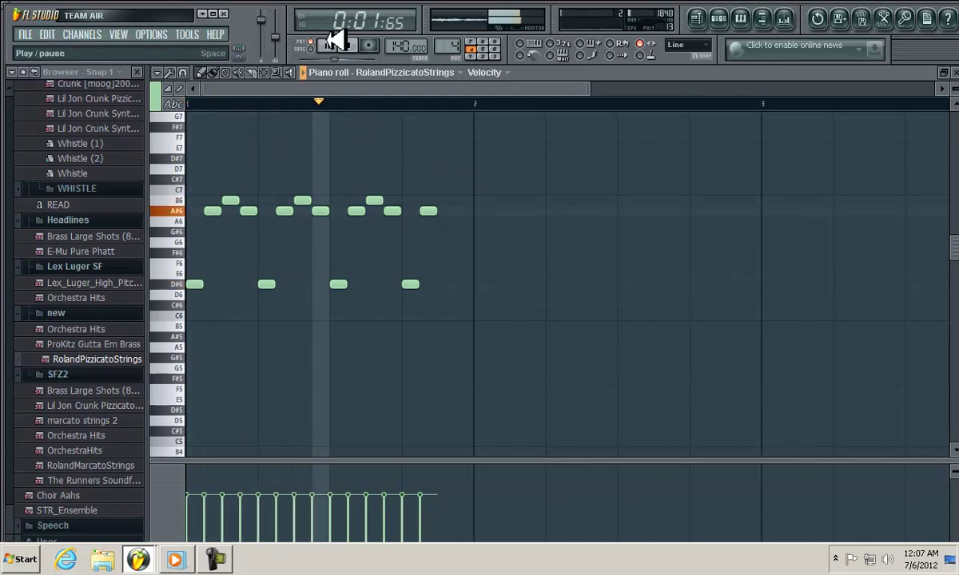
pyautogui.press('space')
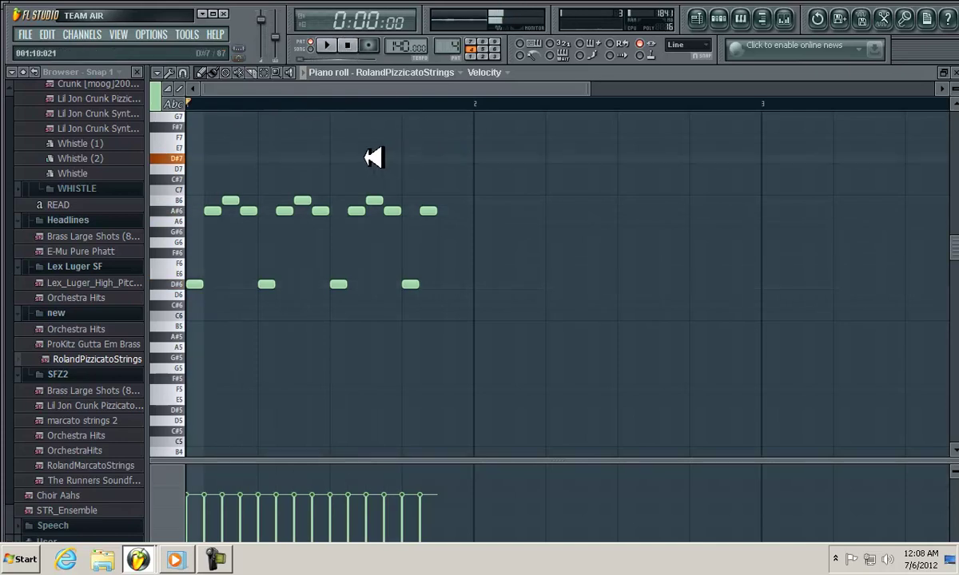
# Raise the B6 in beat 3 to D#7 and play the pattern.
pyautogui.click(374, 158)
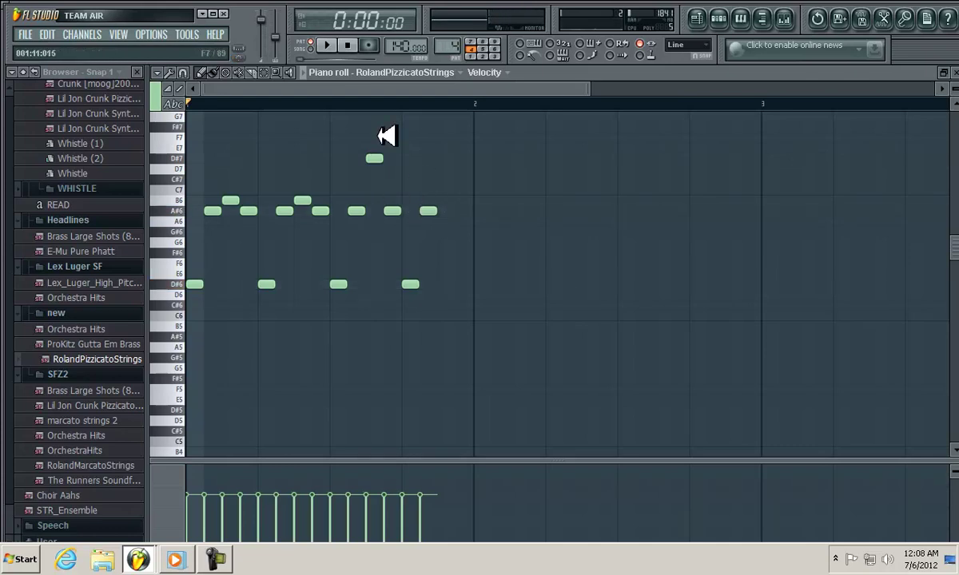
pyautogui.click(329, 46)
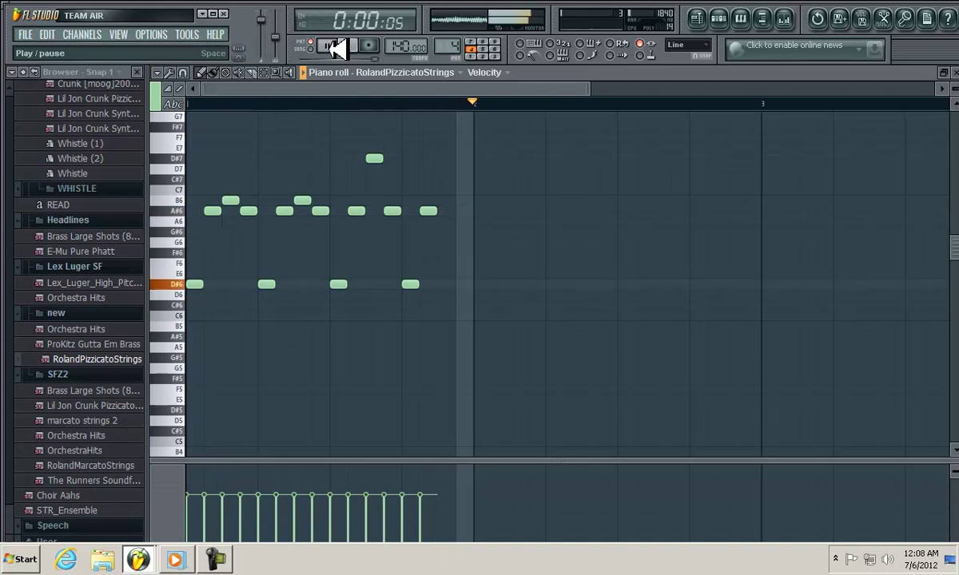
pyautogui.click(350, 46)
# Shift all the pizzicato notes two steps later so the last one ends at the start of bar 2.
pyautogui.hotkey('alt', 'a')
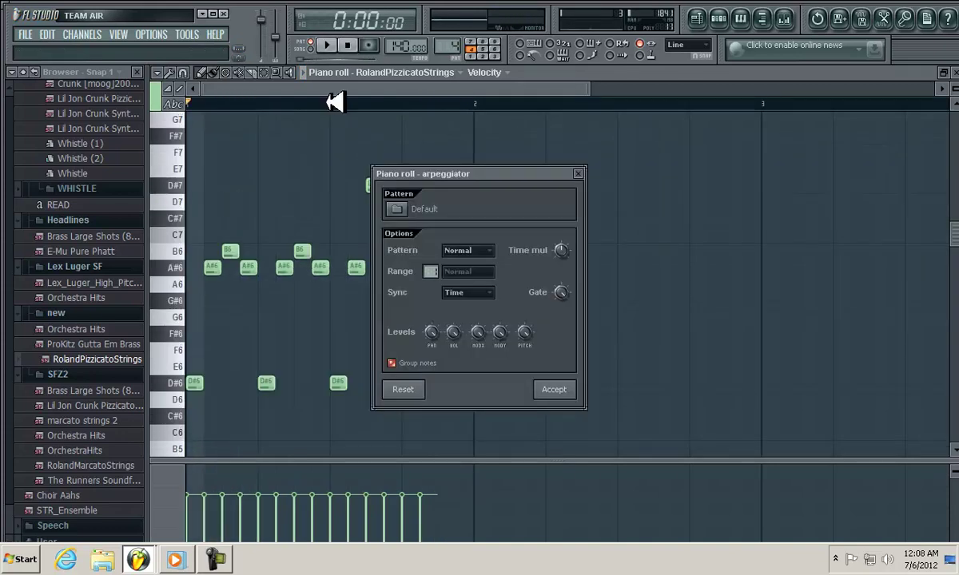
pyautogui.click(575, 174)
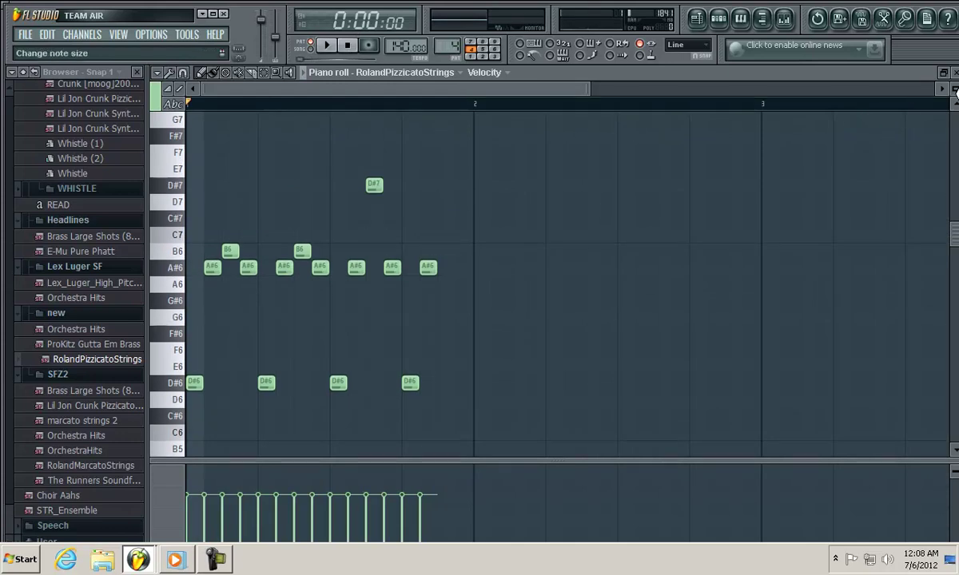
pyautogui.moveTo(955, 88); pyautogui.dragTo(48, 98)
pyautogui.moveTo(955, 89); pyautogui.dragTo(47, 93)
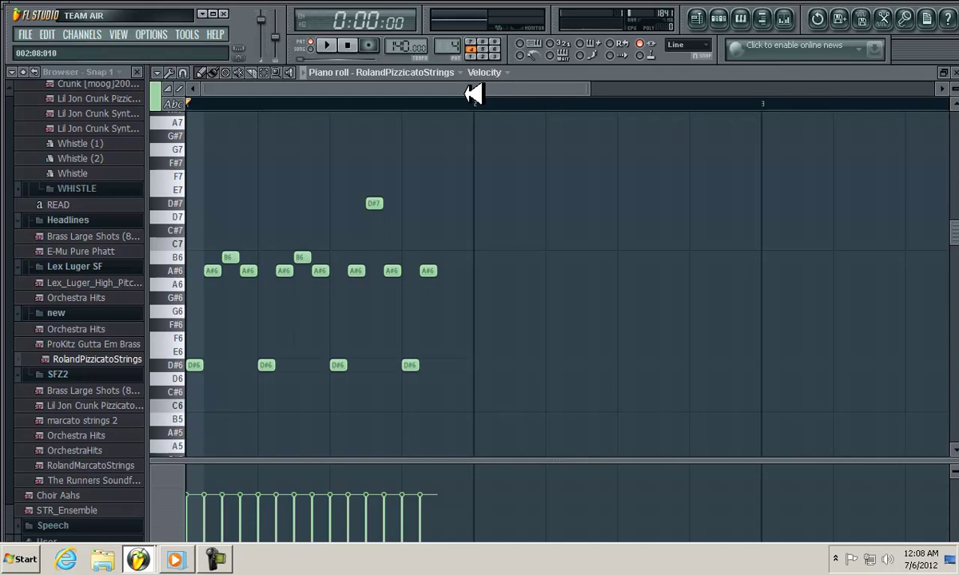
pyautogui.hotkey('ctrl', 'a')
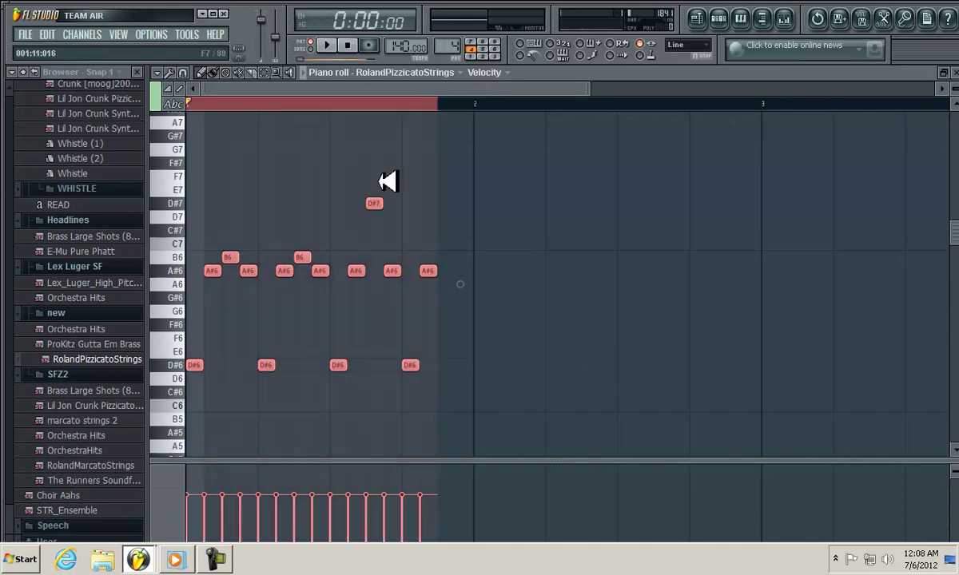
pyautogui.moveTo(199, 364); pyautogui.dragTo(236, 359)
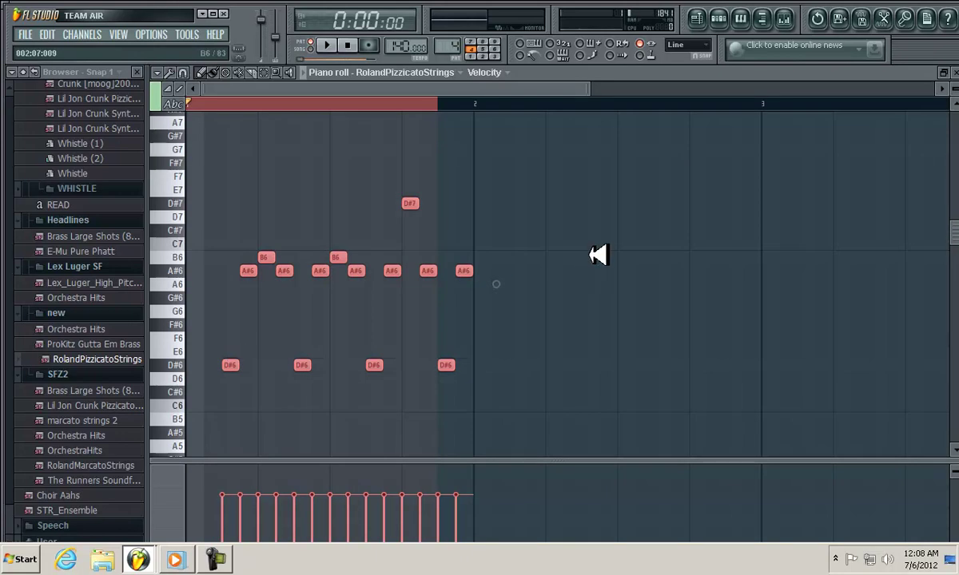
pyautogui.click(432, 100)
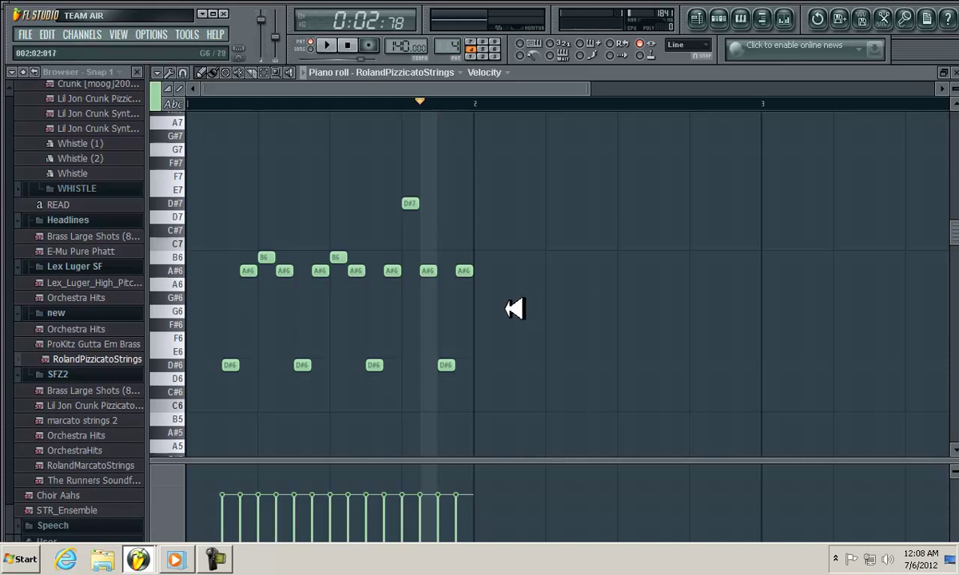
pyautogui.hotkey('ctrl', 'a')
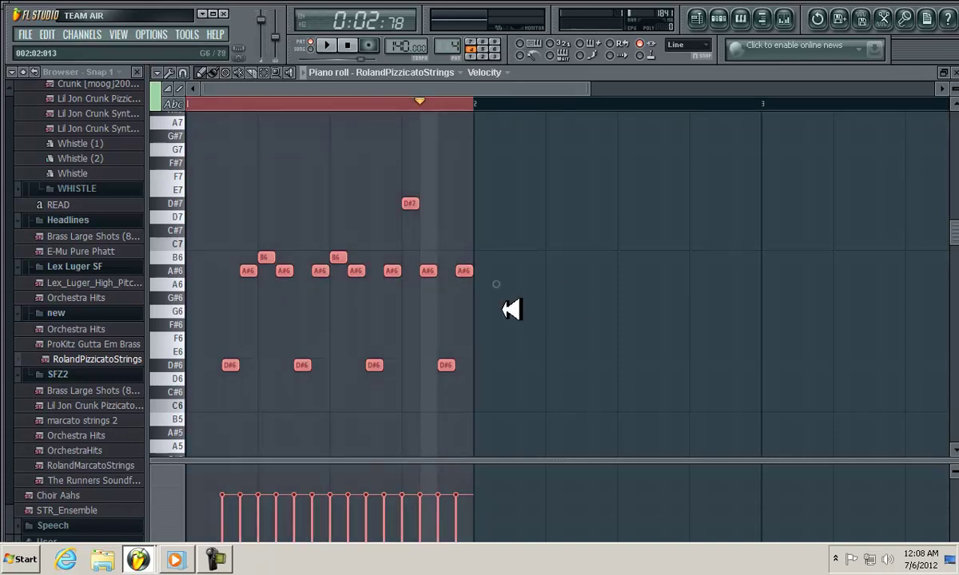
pyautogui.moveTo(483, 86); pyautogui.dragTo(291, 94)
pyautogui.hotkey('ctrl', 'b')
pyautogui.press('Delete')
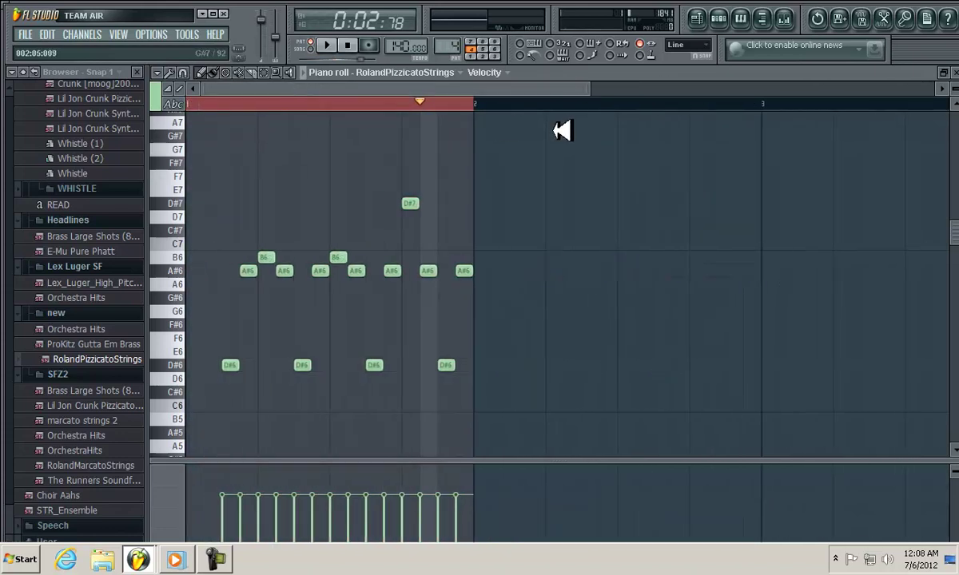
pyautogui.click(402, 101)
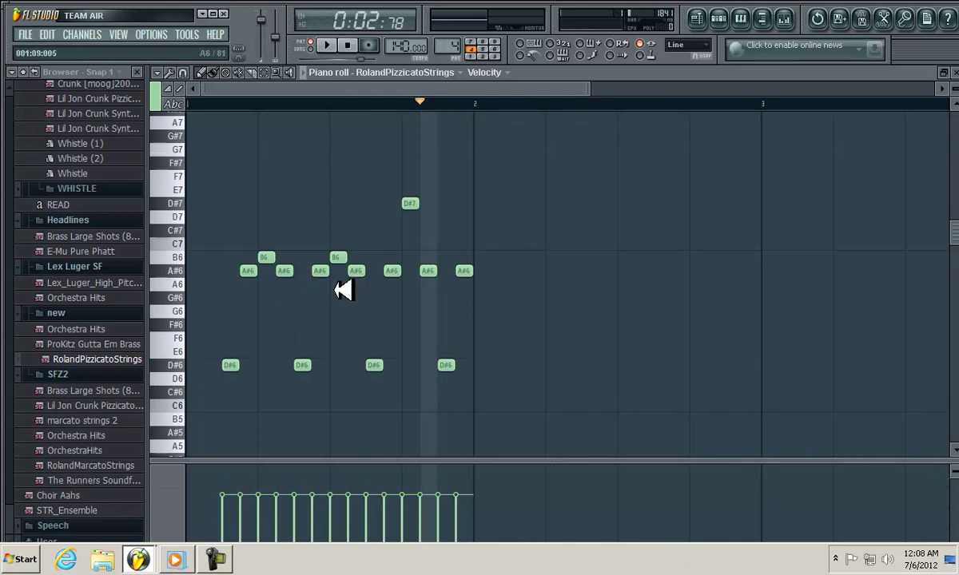
pyautogui.hotkey('alt', 'q')
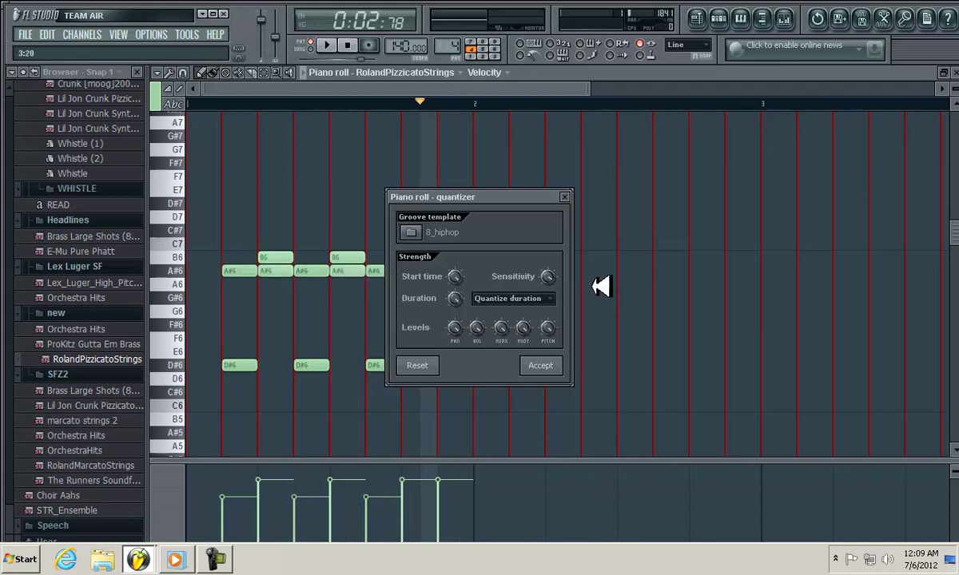
pyautogui.click(434, 364)
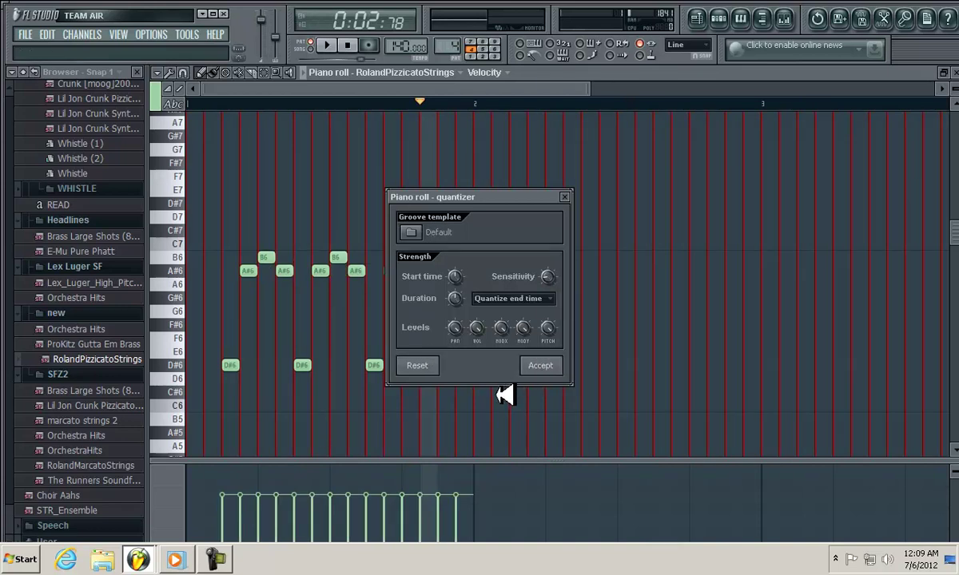
pyautogui.click(566, 196)
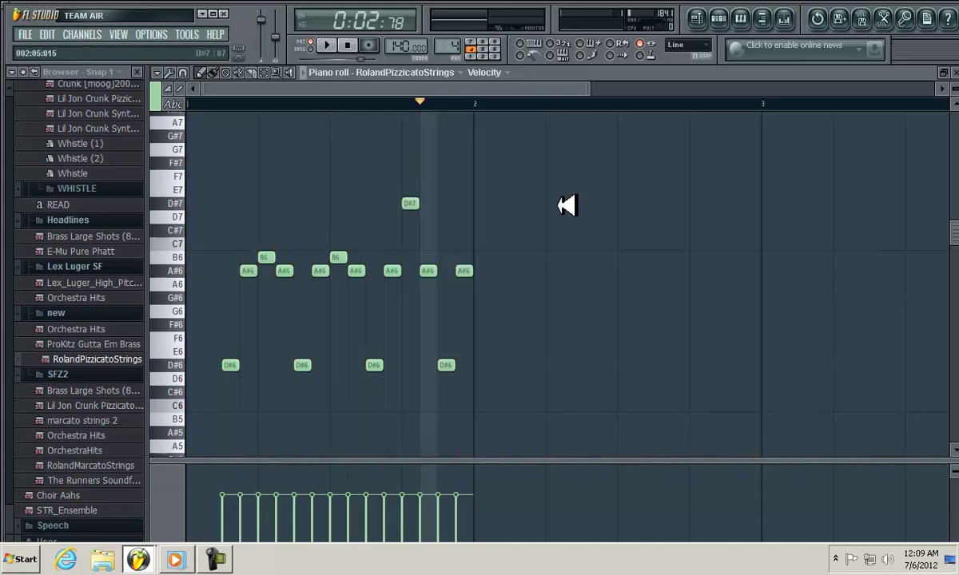
# Play back the shifted pizzicato pattern from its beginning.
pyautogui.click(349, 47)
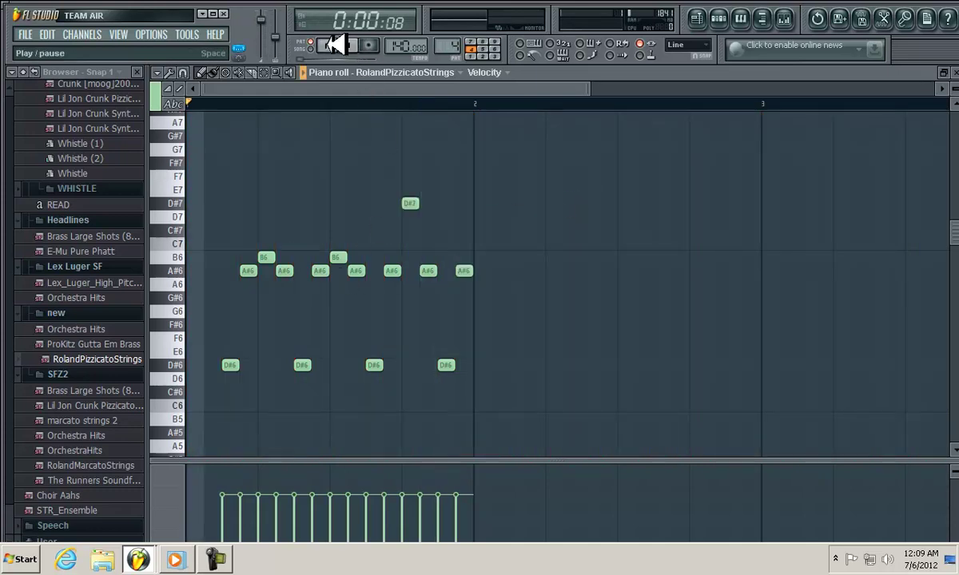
pyautogui.click(329, 45)
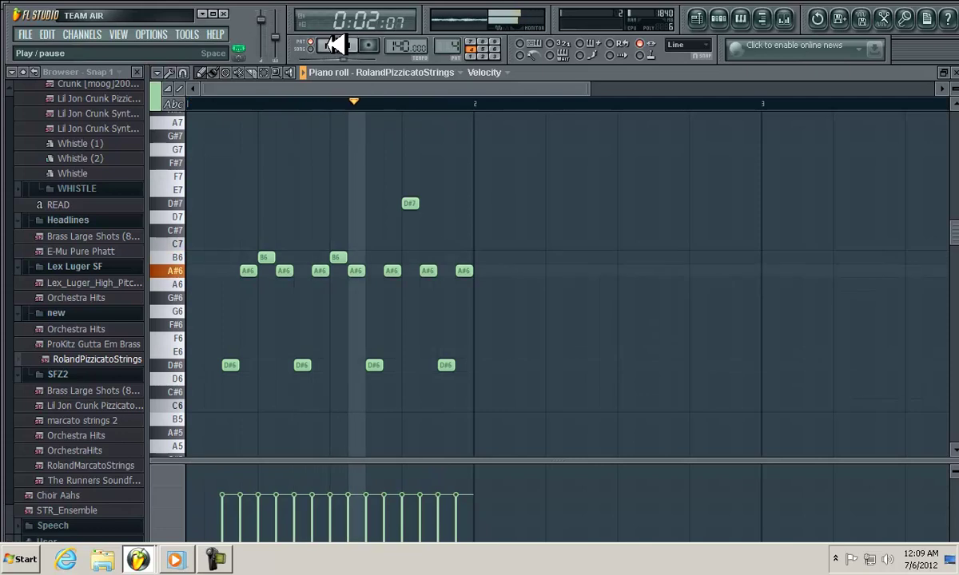
pyautogui.click(352, 45)
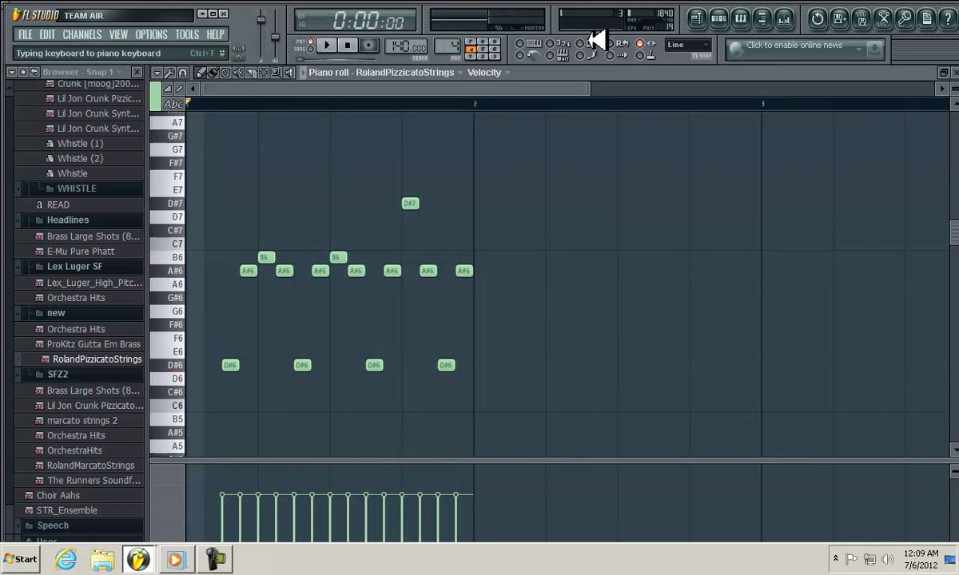
# Place twelve Pattern 4 clips on playlist Track 4 from bar 25 through bar 36, and play the song from just before them.
pyautogui.click(954, 72)
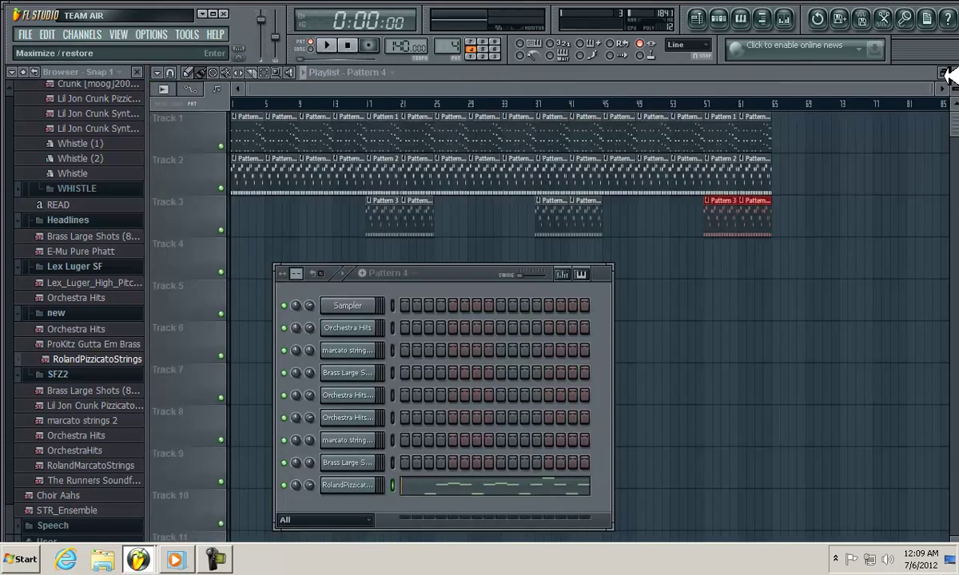
pyautogui.click(440, 257)
pyautogui.moveTo(489, 265); pyautogui.dragTo(527, 265)
pyautogui.click(428, 102)
pyautogui.click(328, 45)
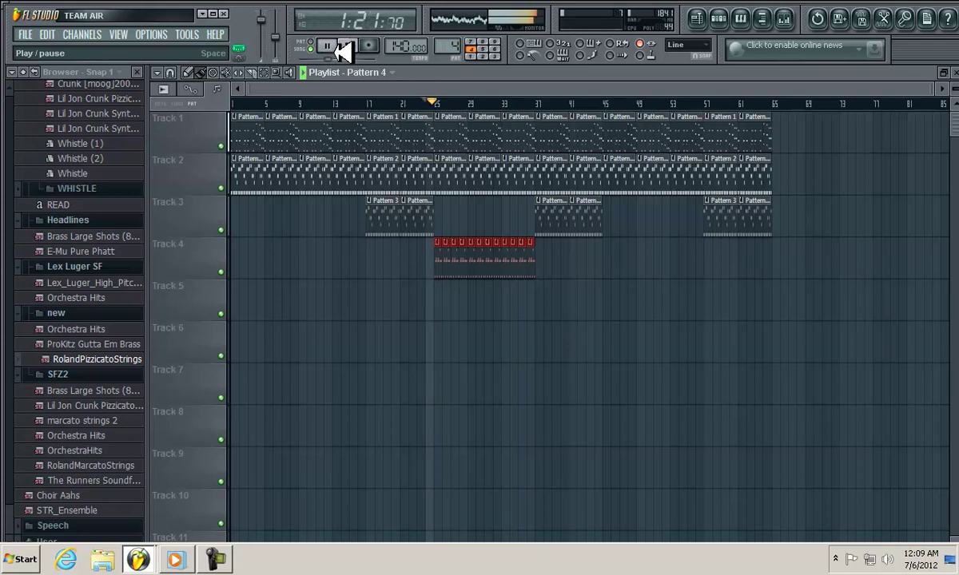
# Lower the RolandPizzicatoStrings channel volume to about 69% while the song plays.
pyautogui.click(725, 20)
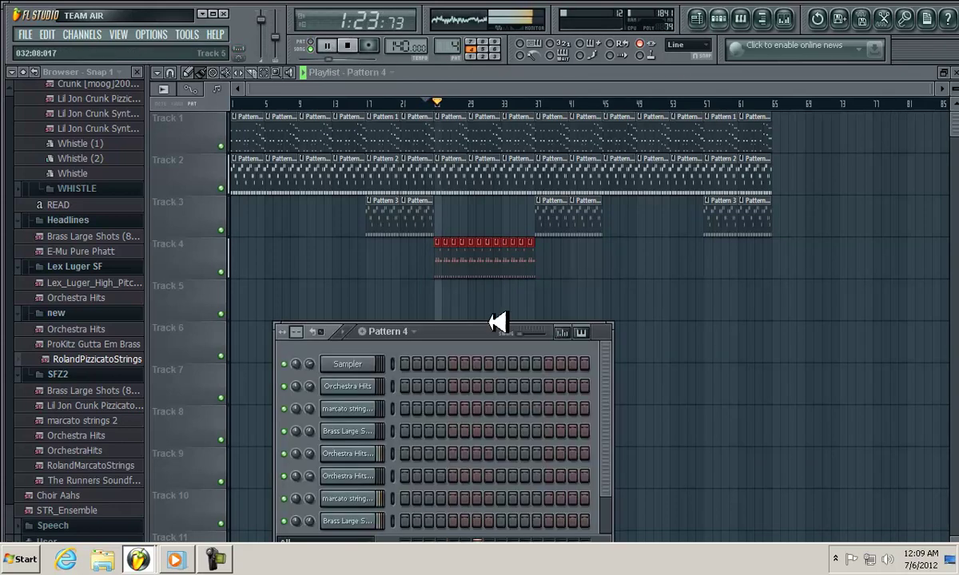
pyautogui.moveTo(488, 325); pyautogui.dragTo(515, 249)
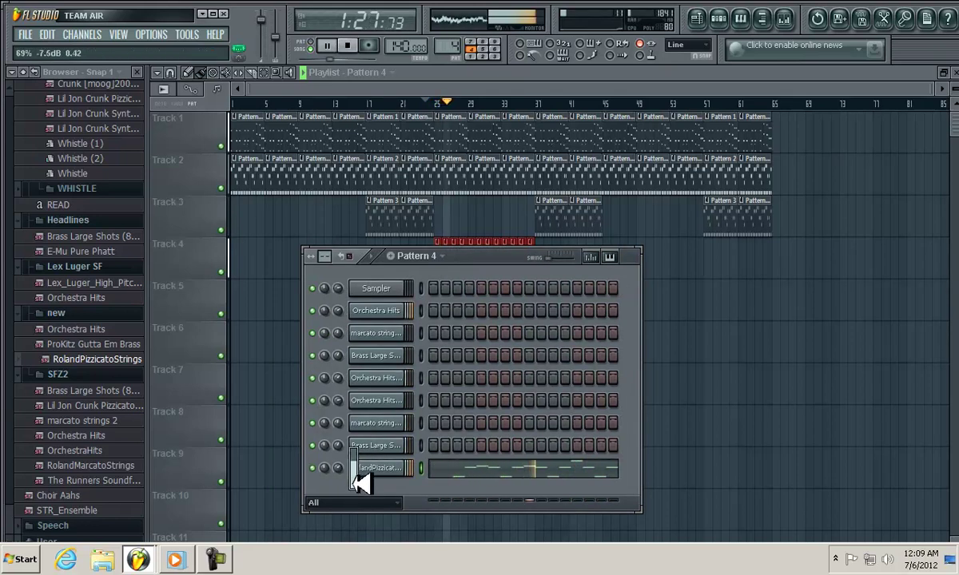
pyautogui.click(720, 17)
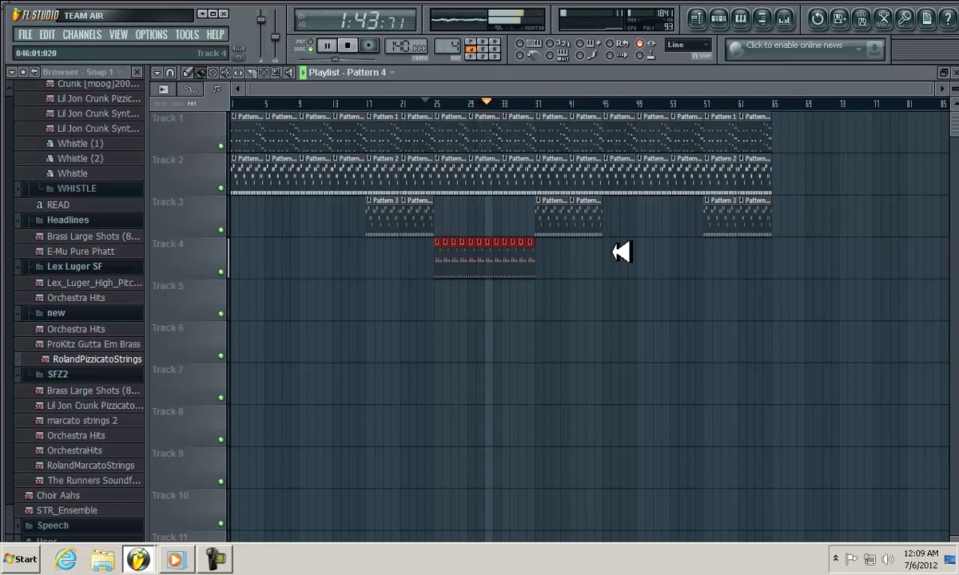
# Remove the last four Pattern 4 clips from Track 4, copy the remaining eight to start at bar 45, and stop playback.
pyautogui.moveTo(621, 252); pyautogui.dragTo(521, 260)
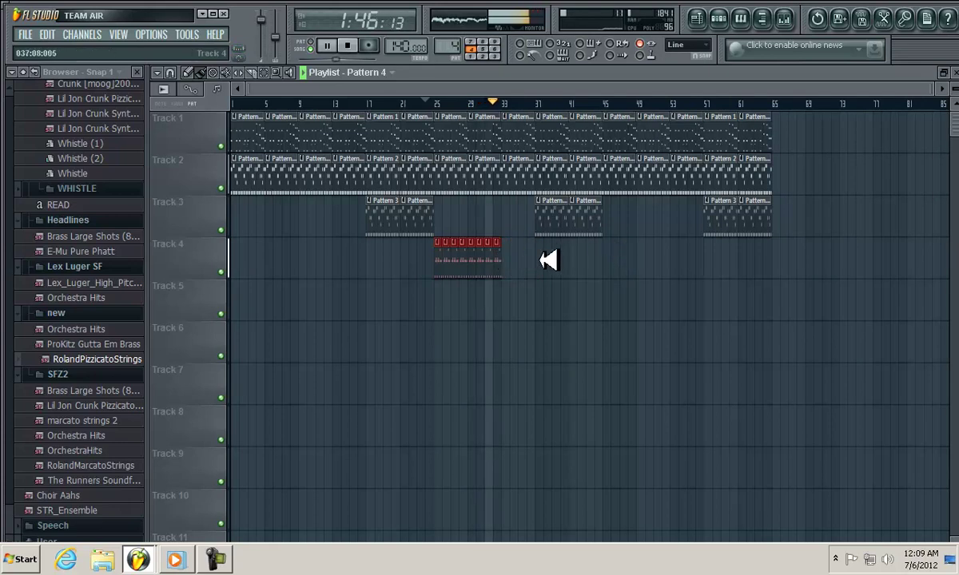
pyautogui.click(612, 260)
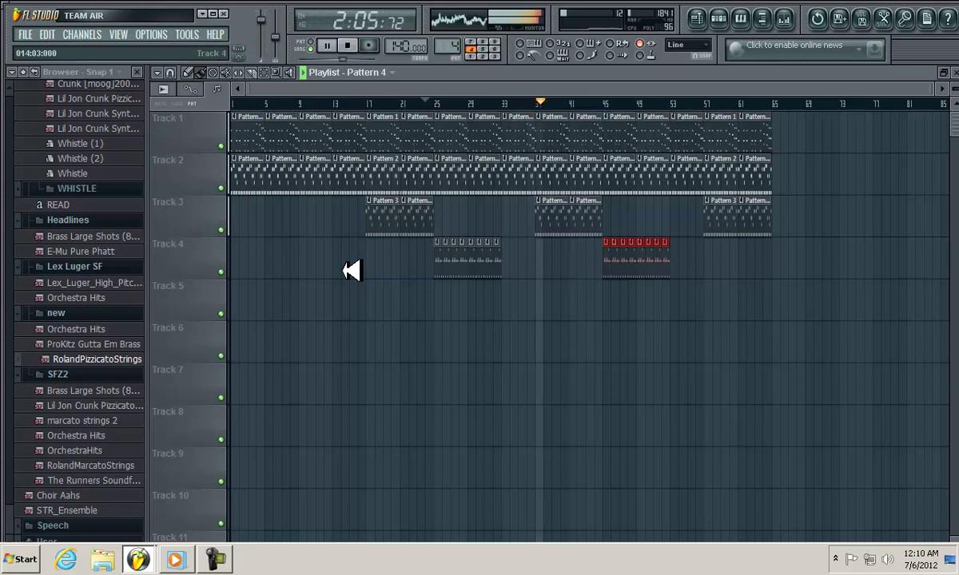
pyautogui.click(354, 45)
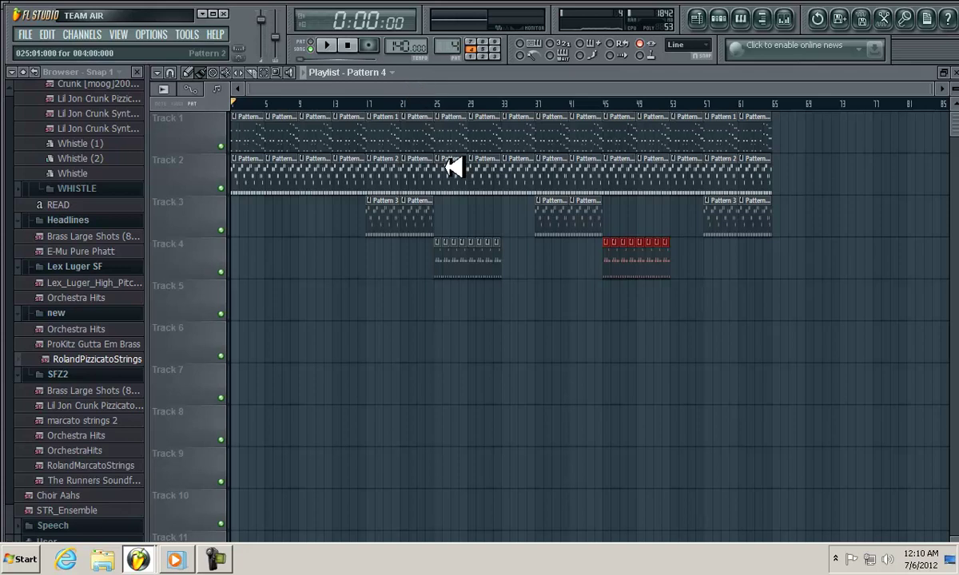
pyautogui.click(216, 559)
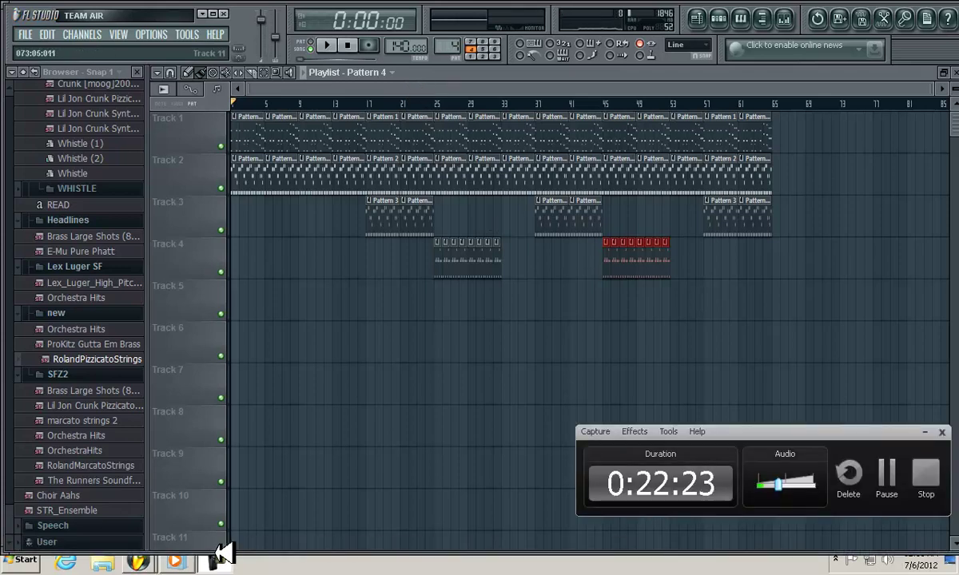